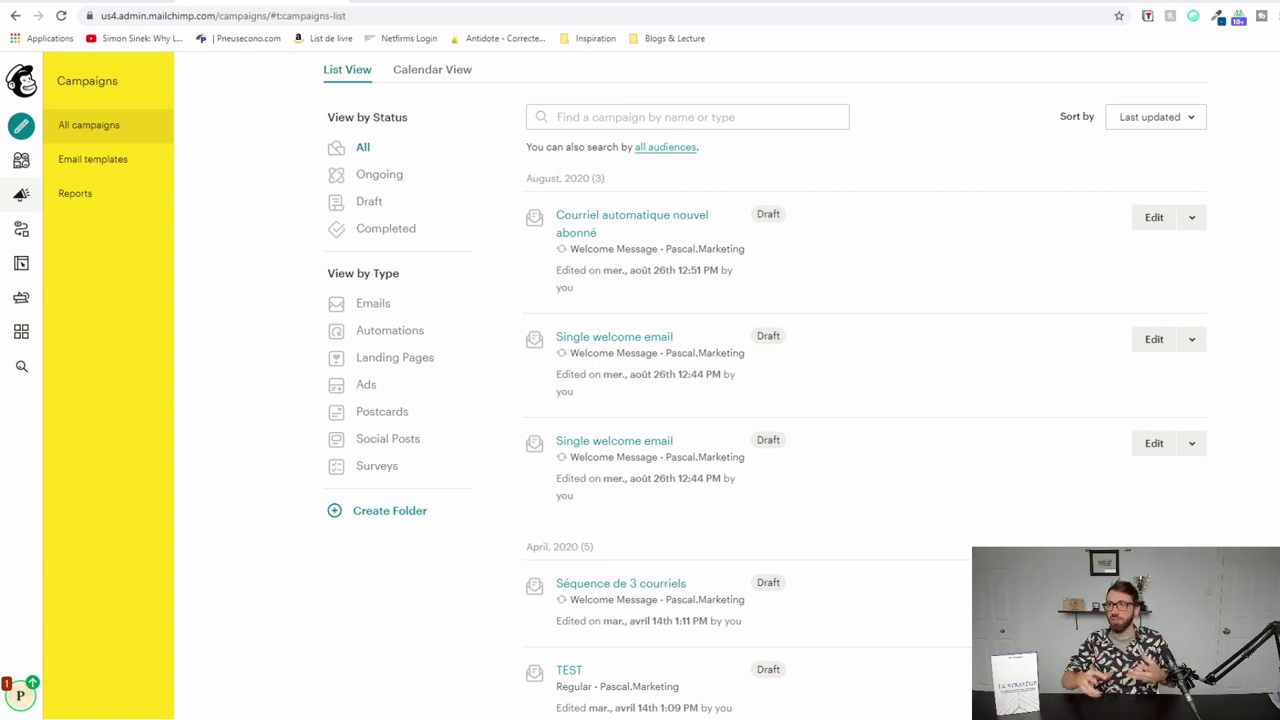
# Open the draft campaign "Courriel automatique nouvel abonné" to edit its welcome email design
pyautogui.scroll(1, 380, 606)
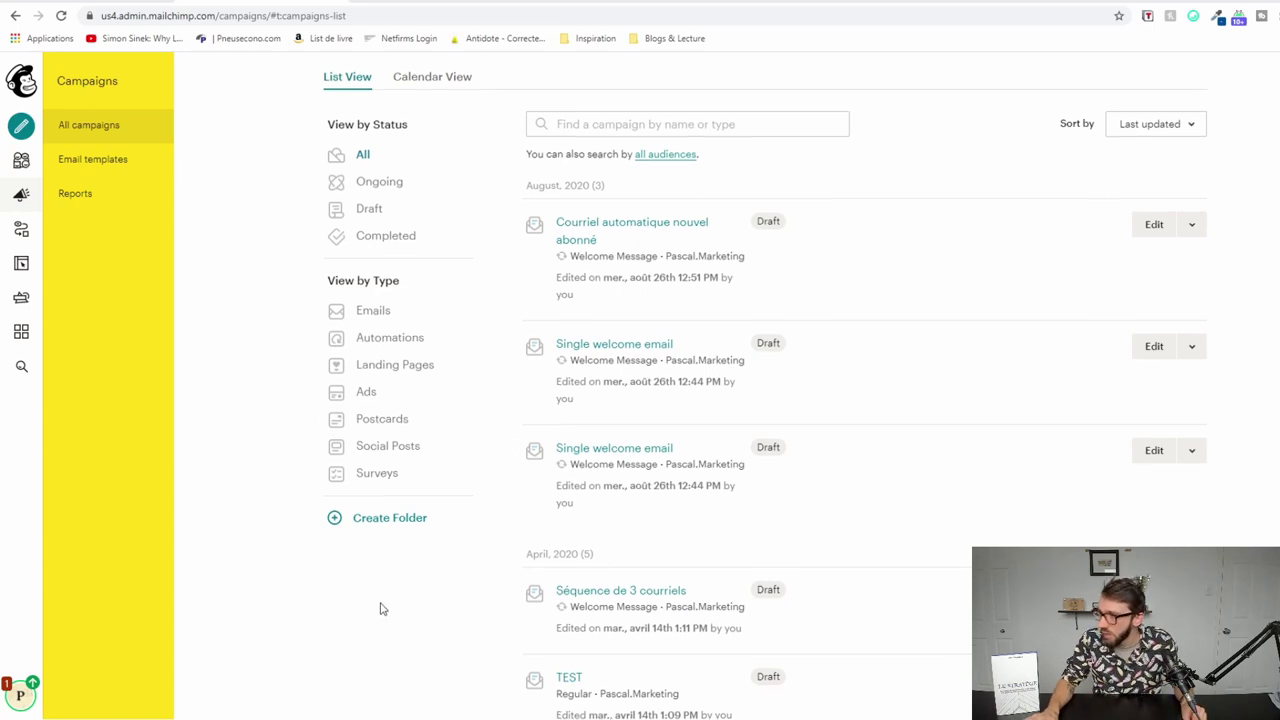
pyautogui.scroll(-1, 380, 608)
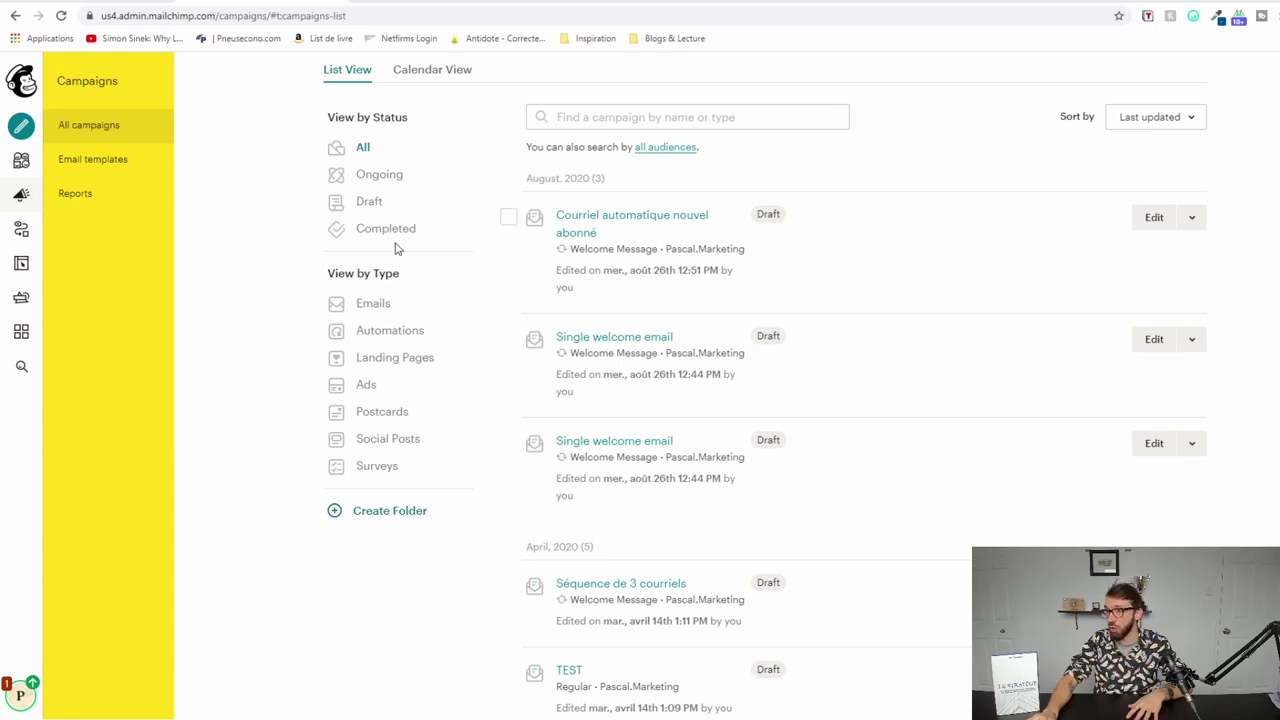
pyautogui.moveTo(580, 222); pyautogui.dragTo(557, 216)
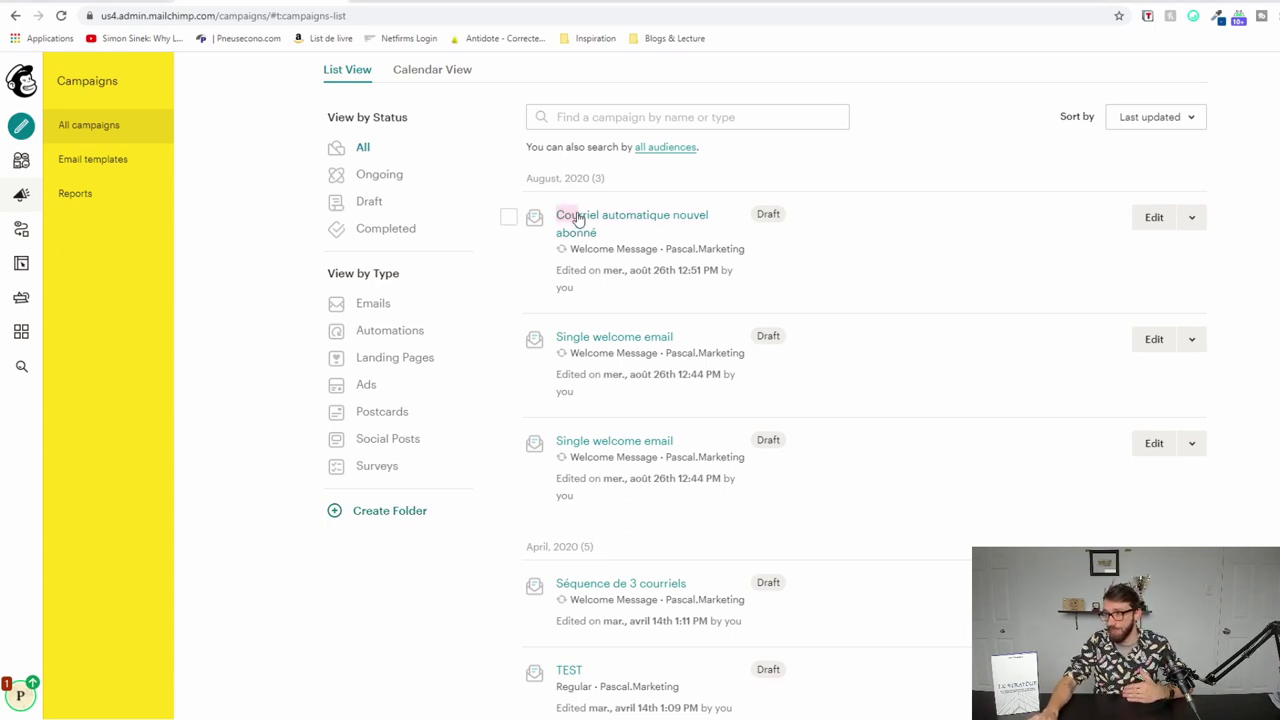
pyautogui.click(642, 220)
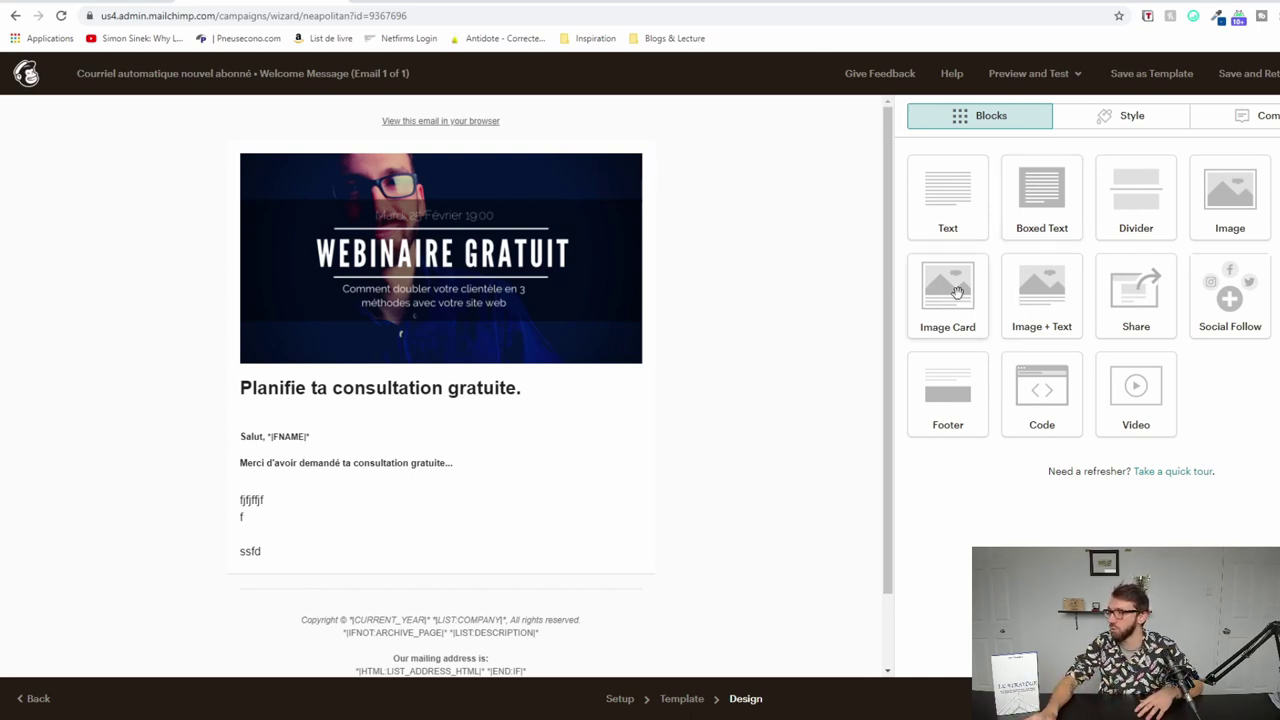
# Insert an empty Image Card, a Buy Now button and a Social Follow block, in that order, between the banner and the heading
pyautogui.moveTo(957, 293); pyautogui.dragTo(354, 369)
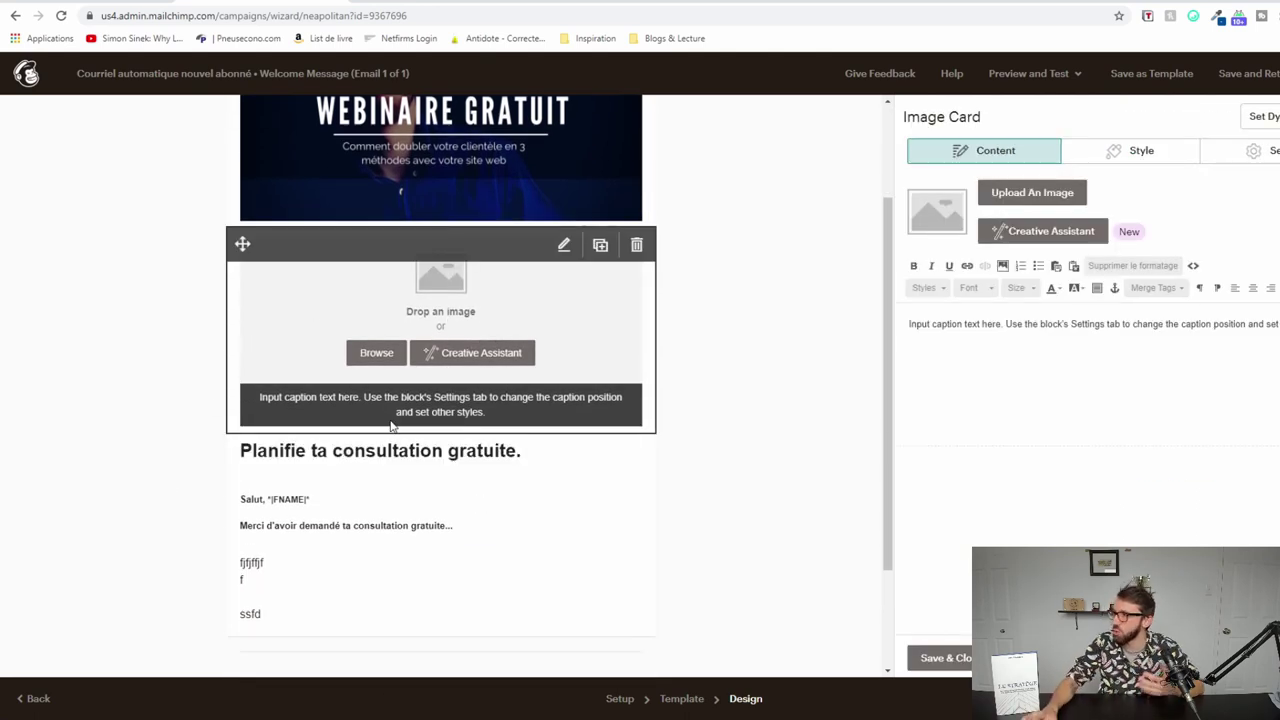
pyautogui.click(940, 658)
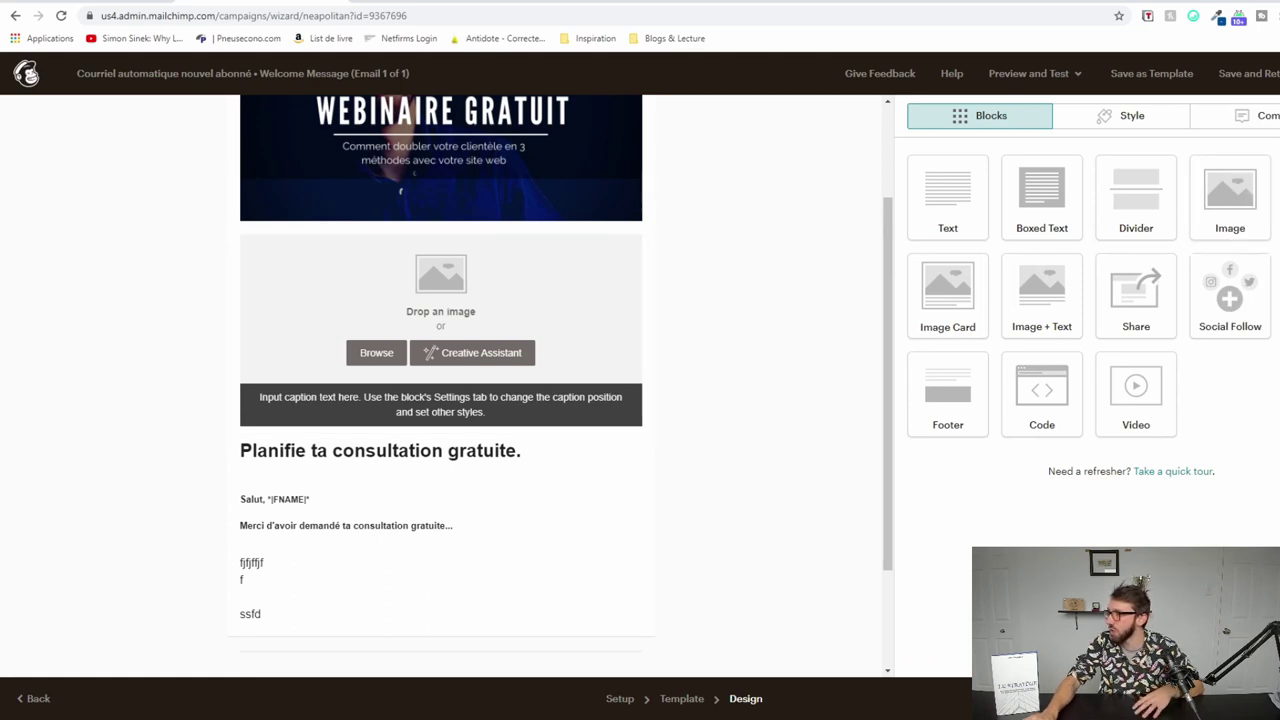
pyautogui.moveTo(1275, 296); pyautogui.dragTo(499, 457)
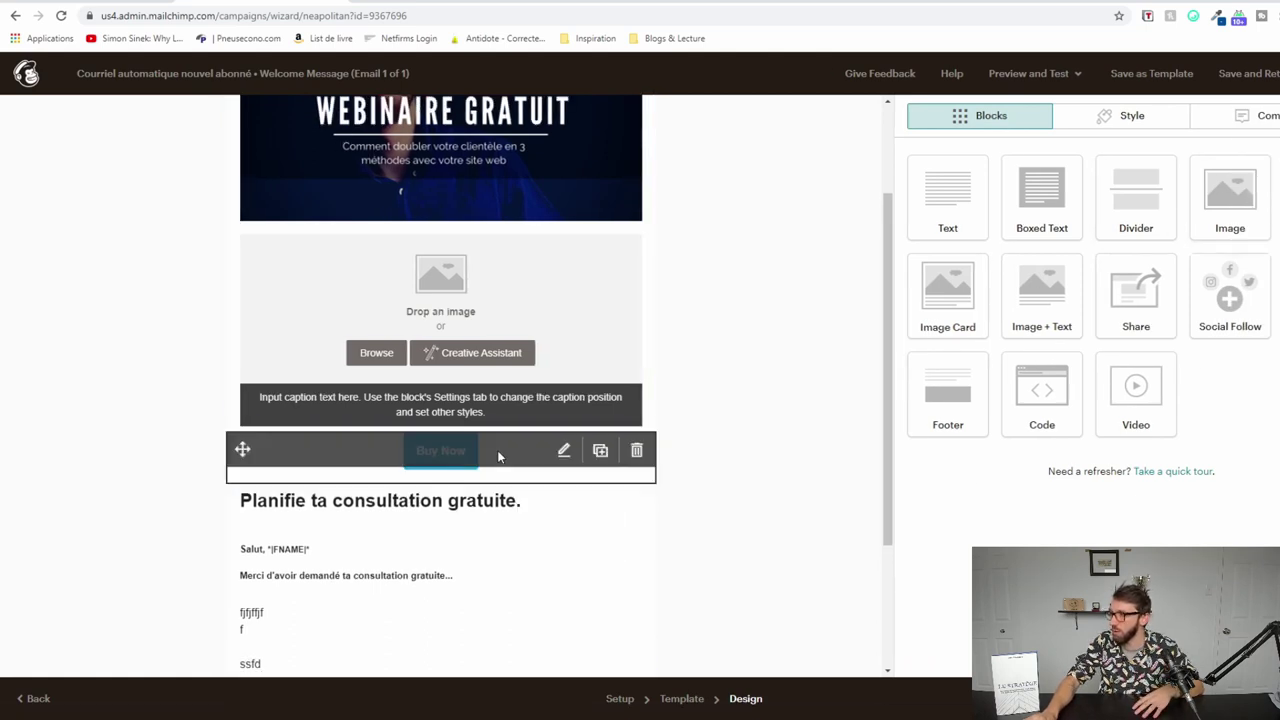
pyautogui.click(940, 658)
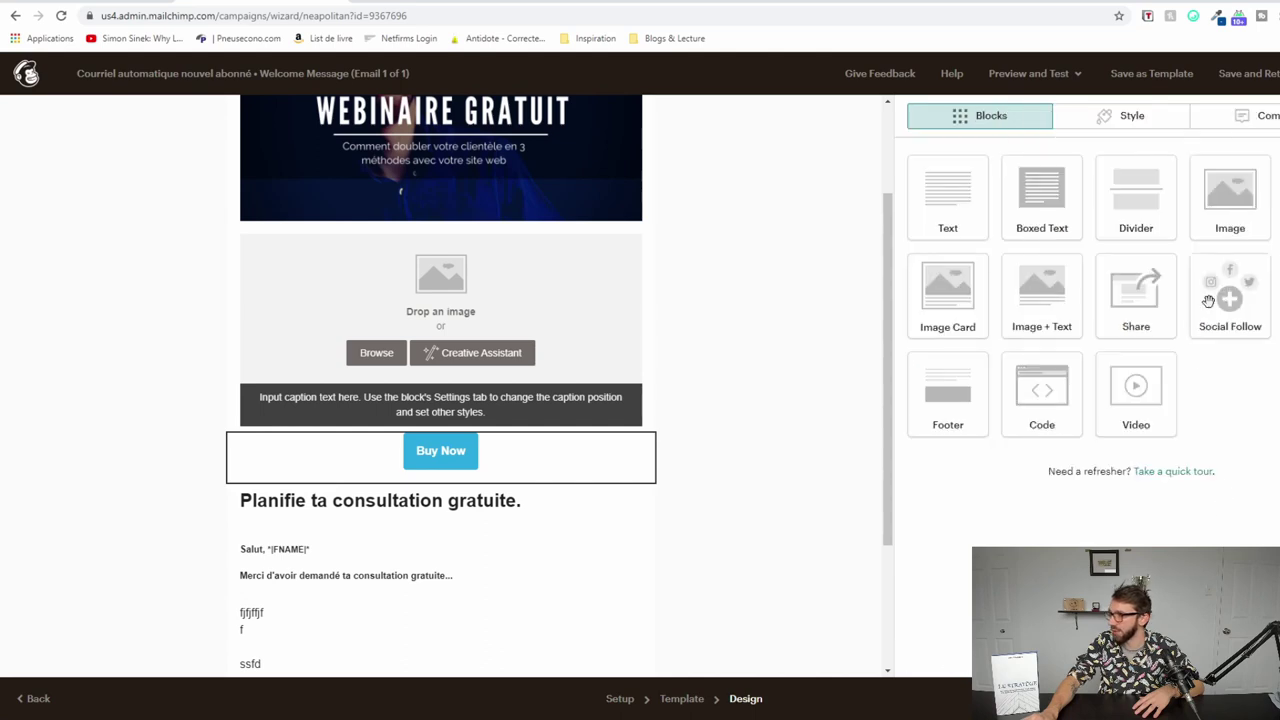
pyautogui.moveTo(1208, 301); pyautogui.dragTo(345, 502)
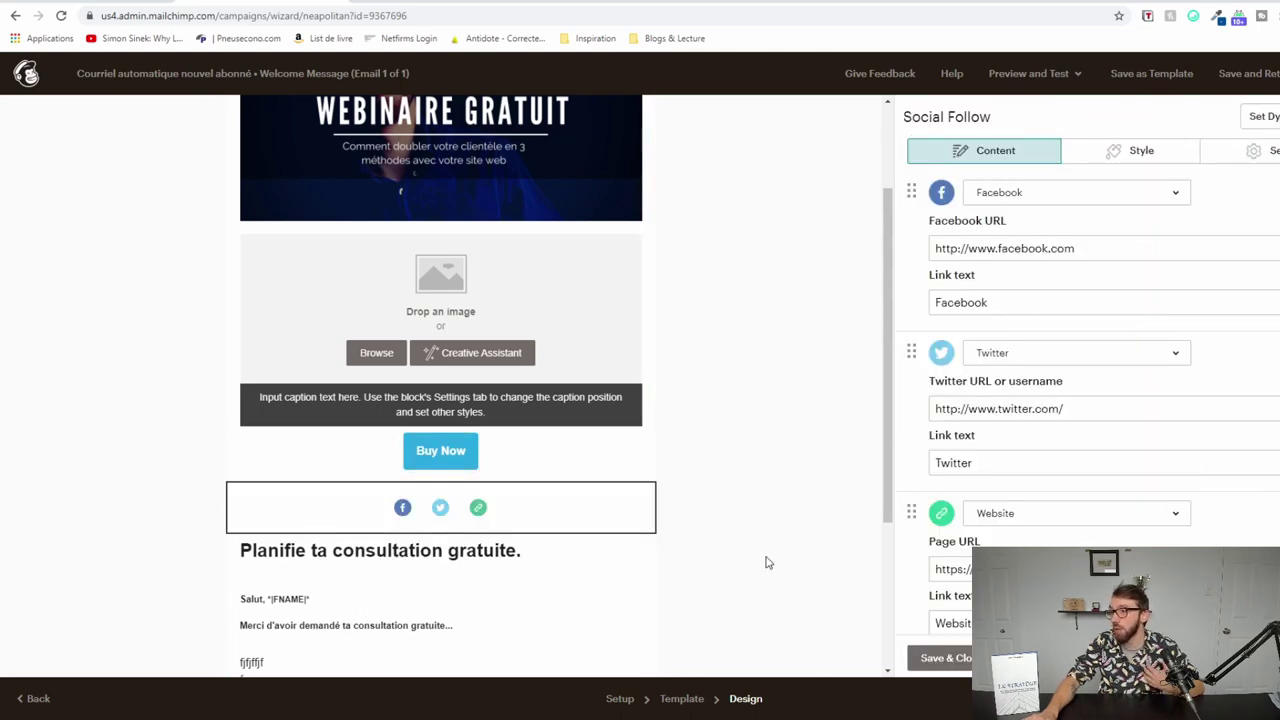
pyautogui.scroll(1, 766, 562)
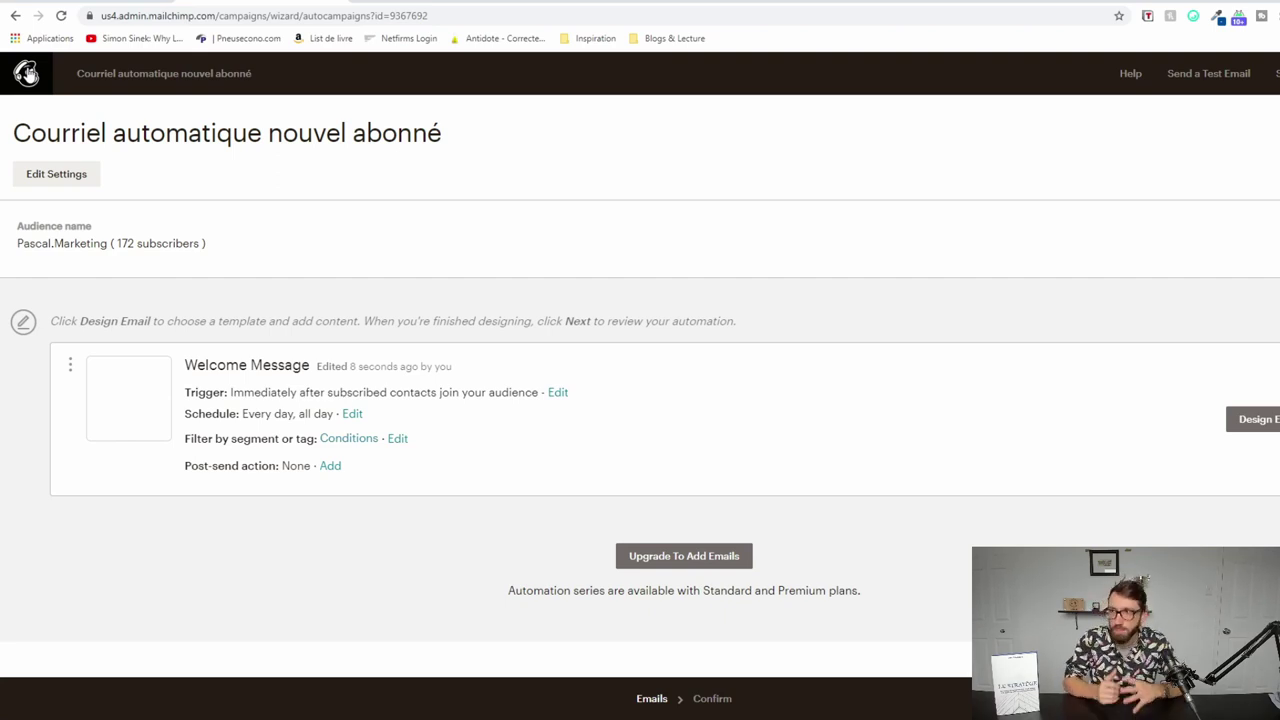
# Switch to systeme.io and view the contacts list and the newsletters list
pyautogui.click(27, 73)
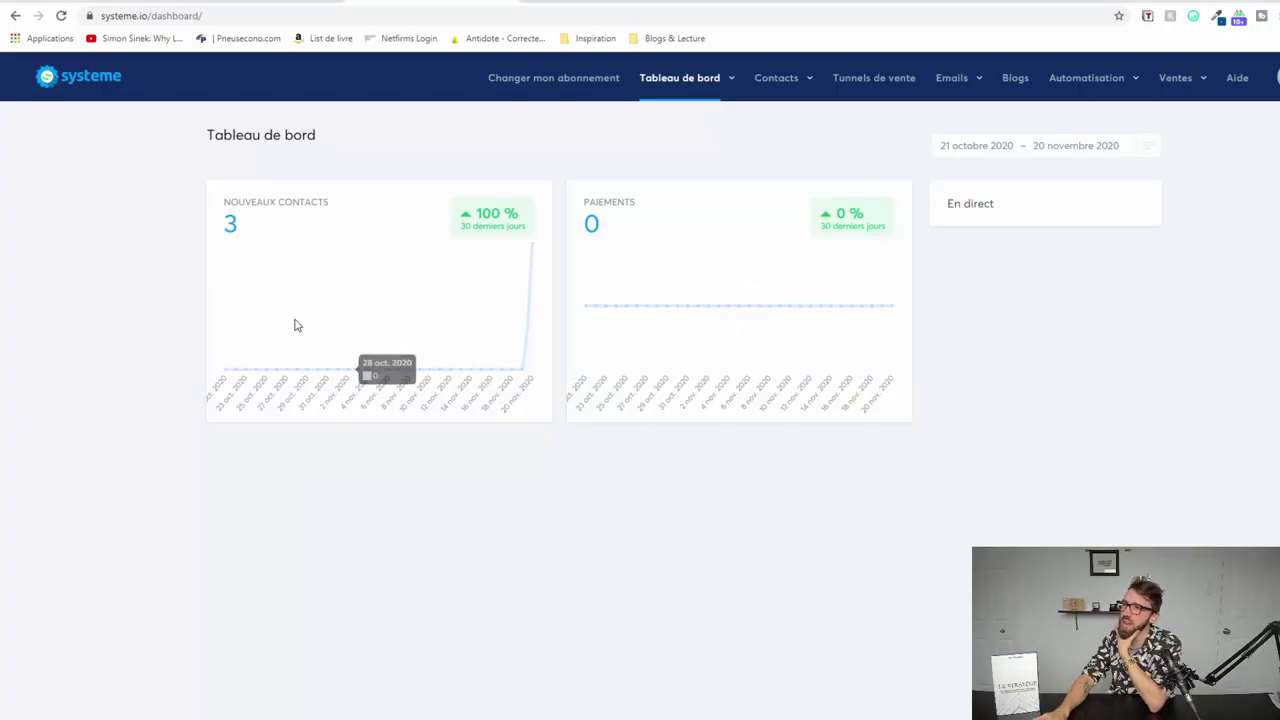
pyautogui.click(100, 84)
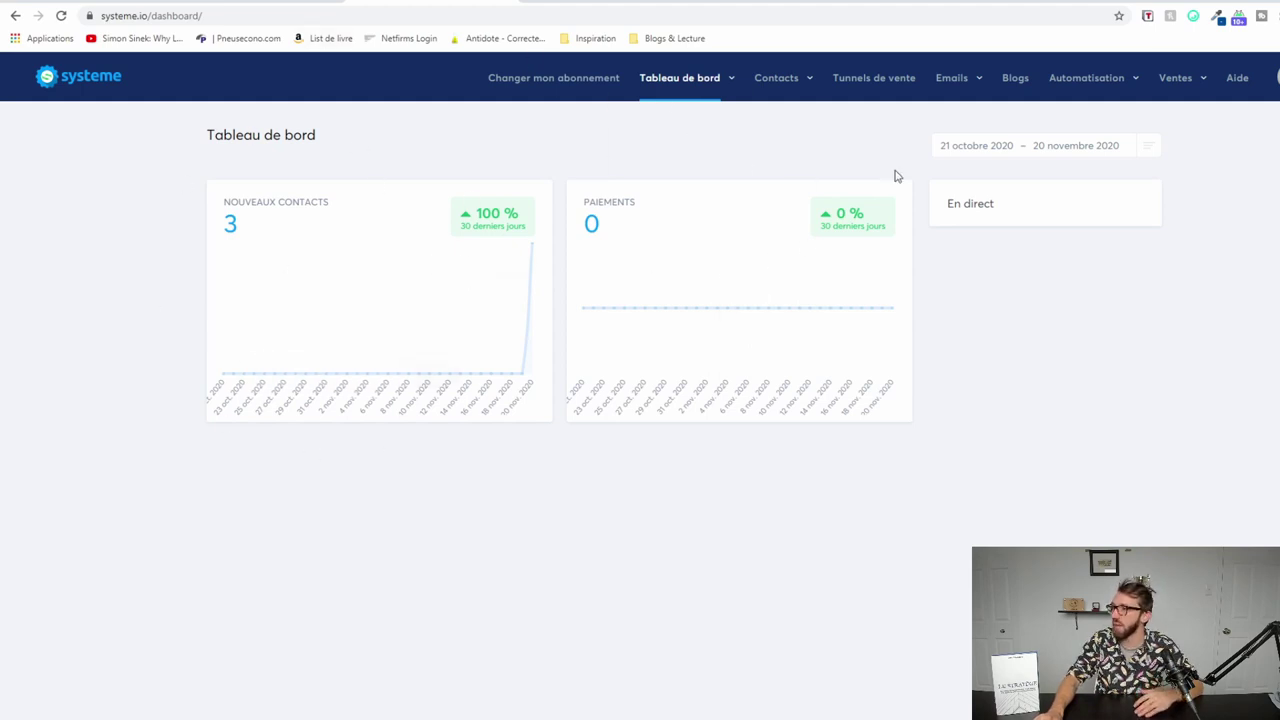
pyautogui.moveTo(772, 85)
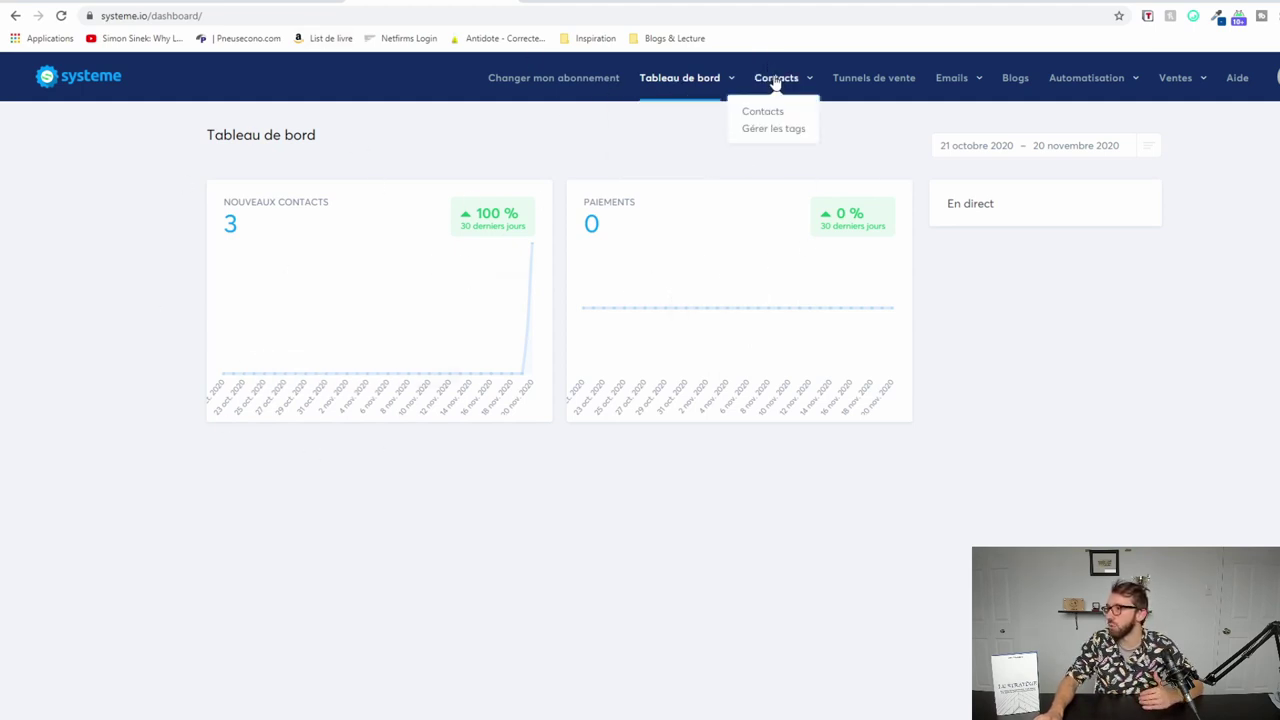
pyautogui.click(776, 112)
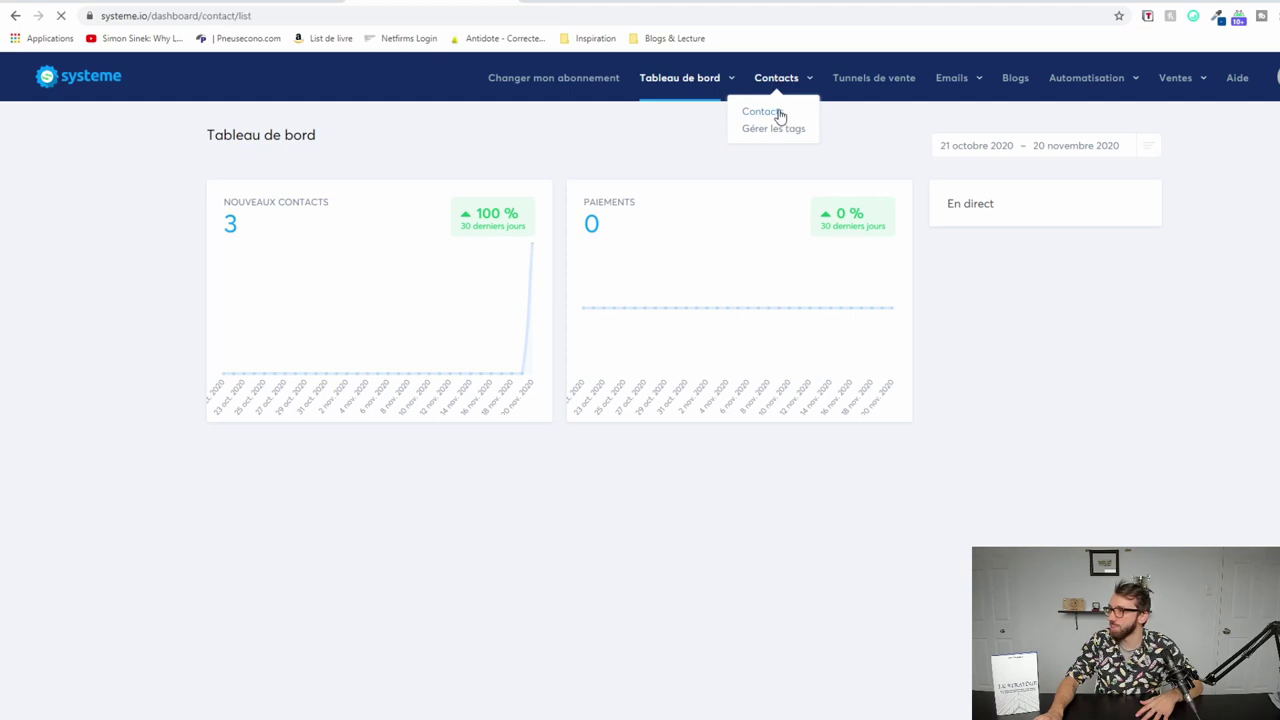
pyautogui.moveTo(945, 80)
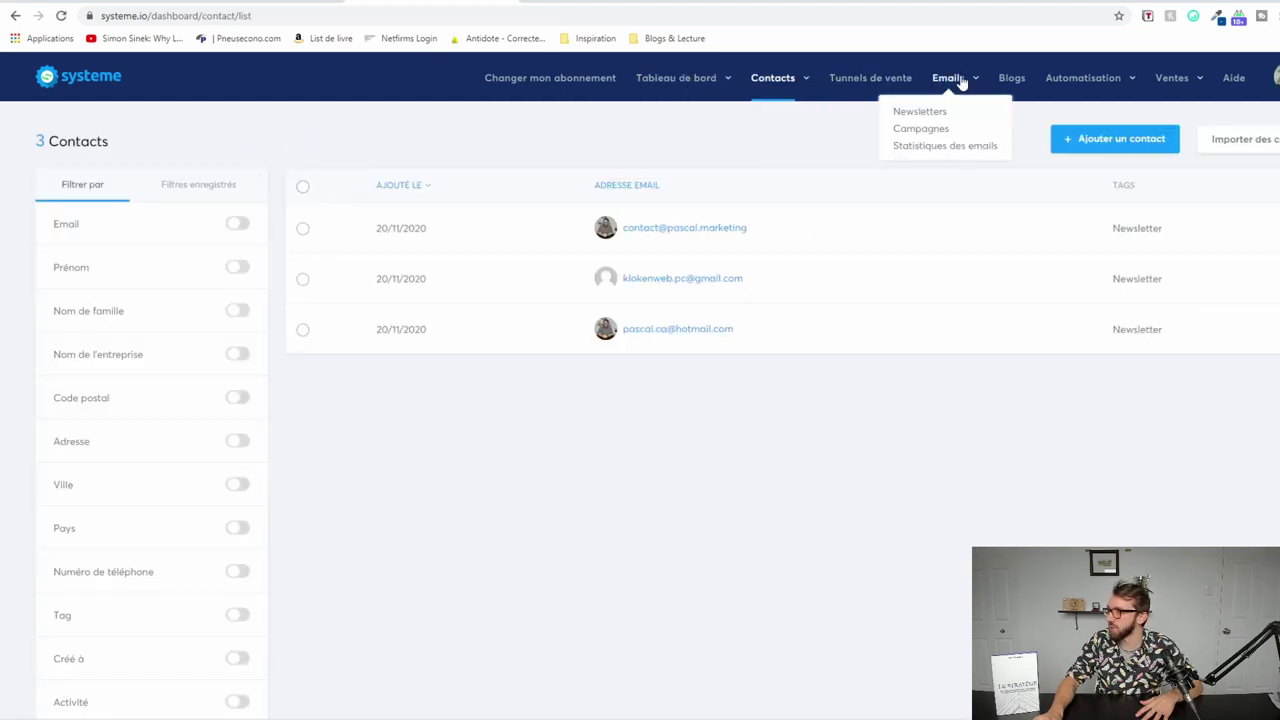
pyautogui.click(922, 114)
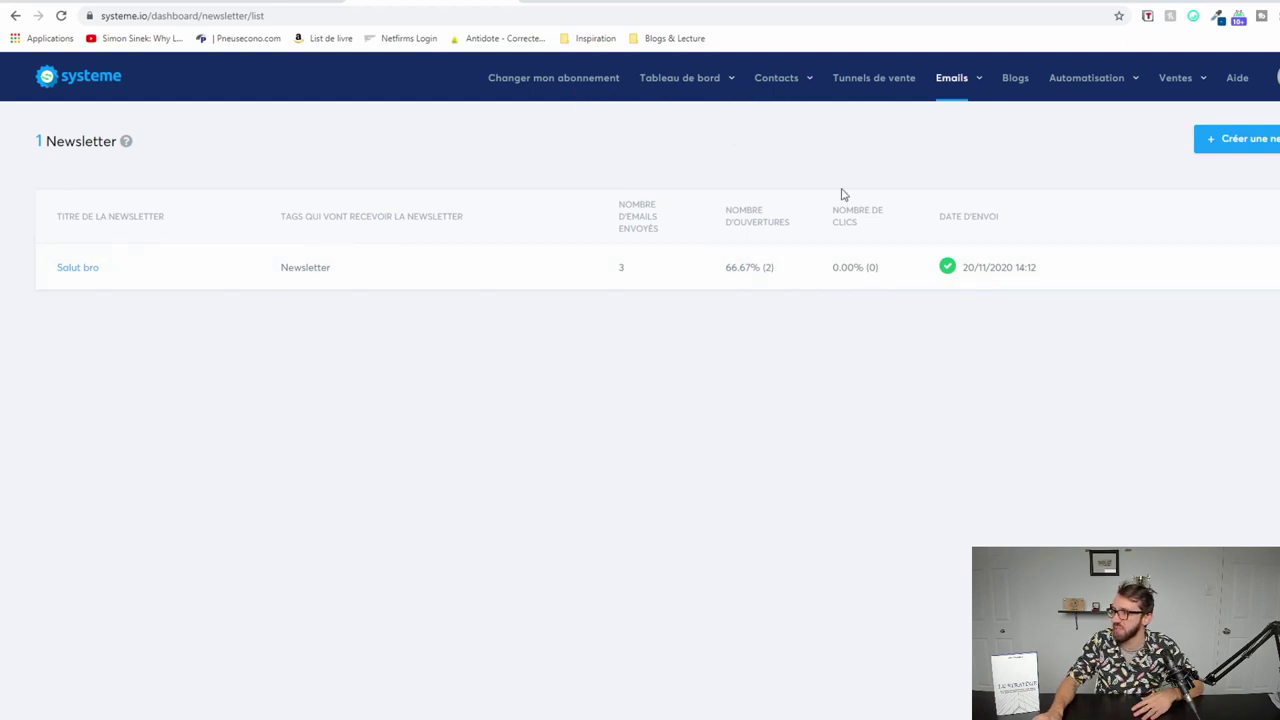
# Open the "TESt" automation workflow and examine its email, wait and link-click decision steps
pyautogui.click(851, 88)
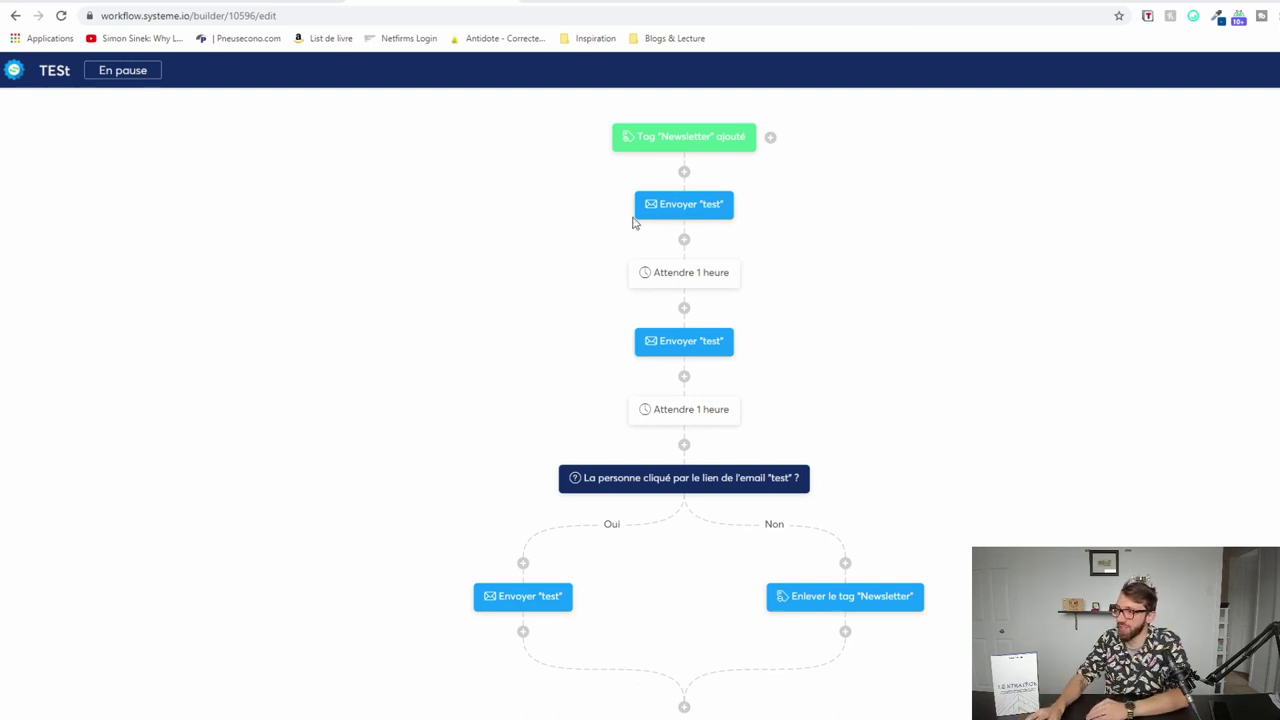
pyautogui.moveTo(697, 360)
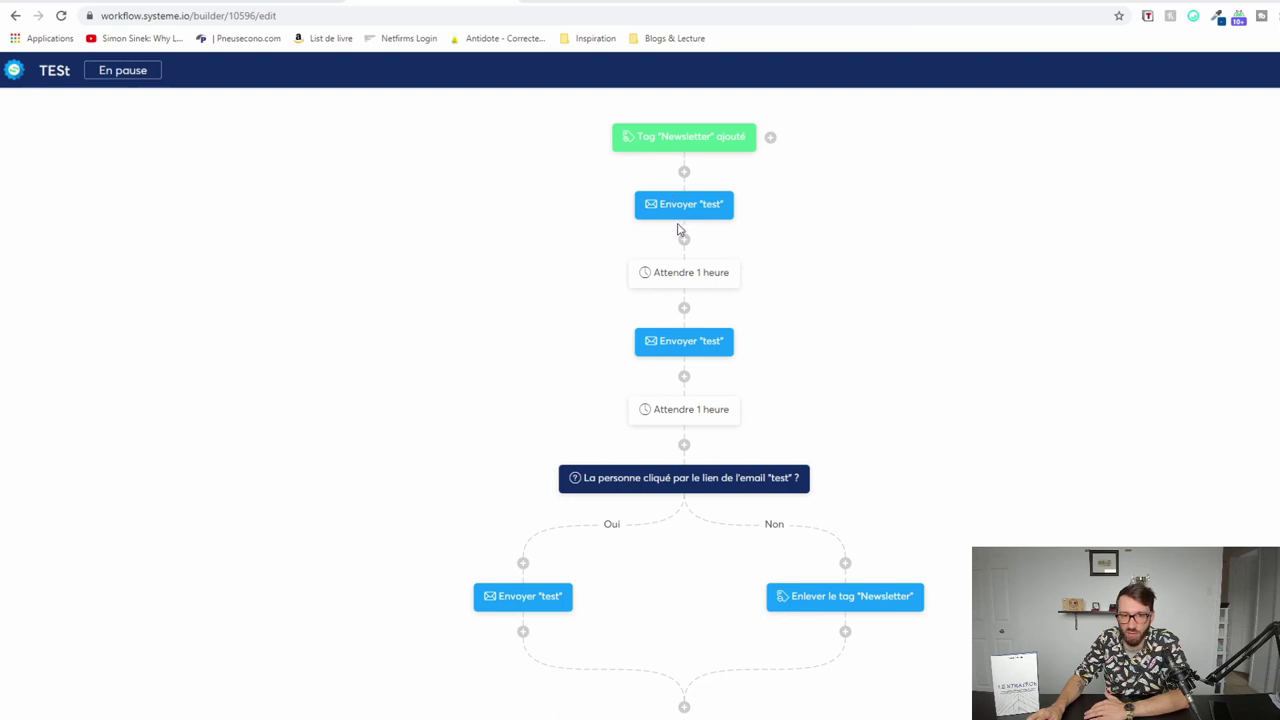
pyautogui.moveTo(672, 218)
pyautogui.moveTo(677, 274)
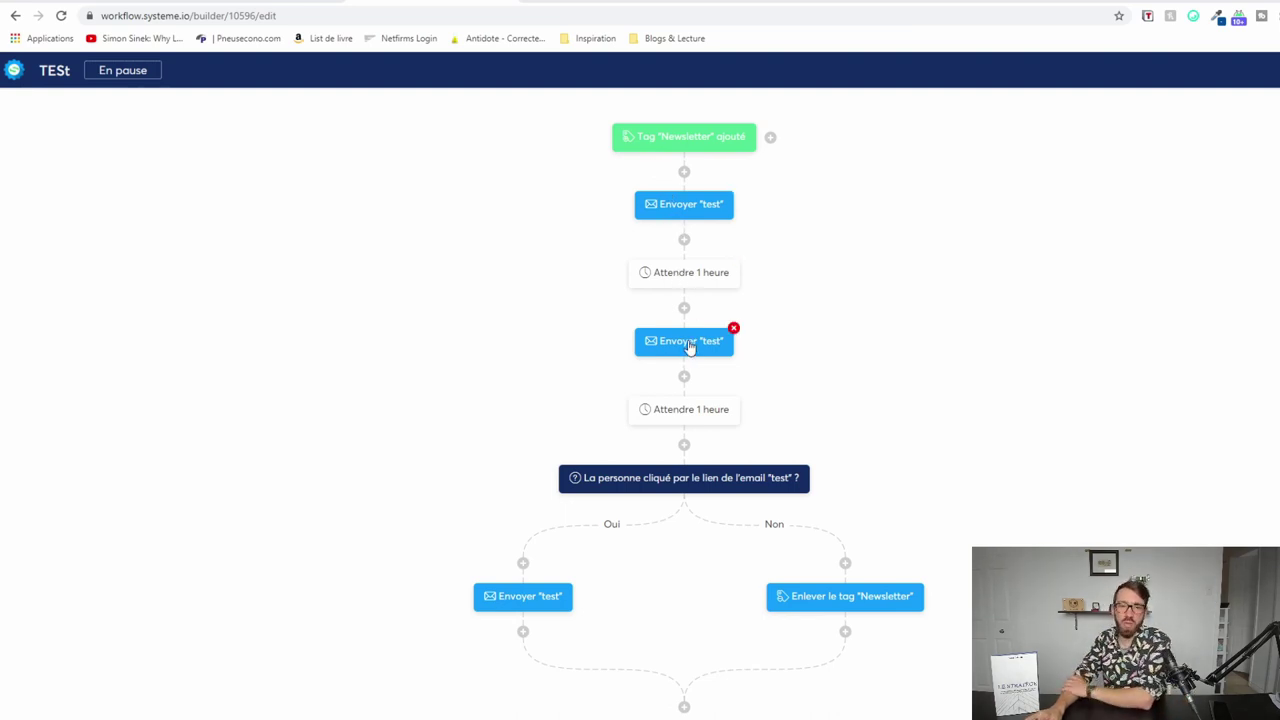
pyautogui.moveTo(680, 477)
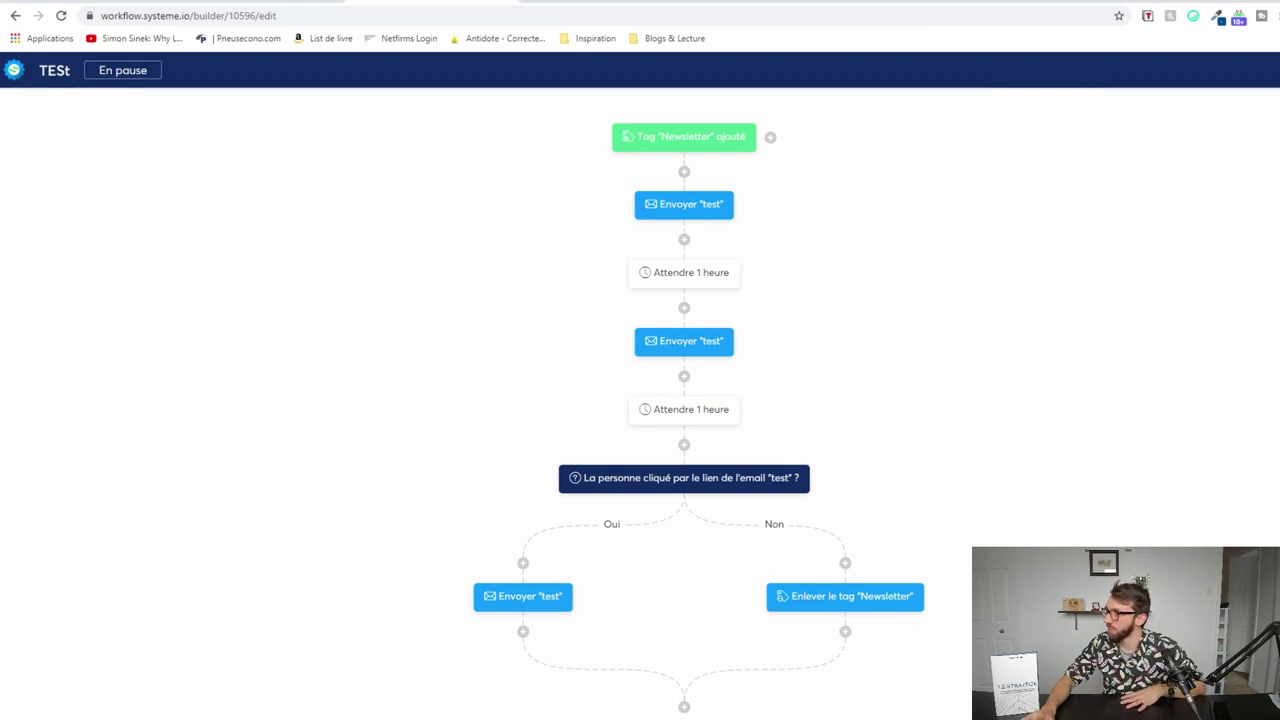
# View the content of the sent newsletter "Salut bro" and return to the newsletters list
pyautogui.hotkey('alt', 'Left')
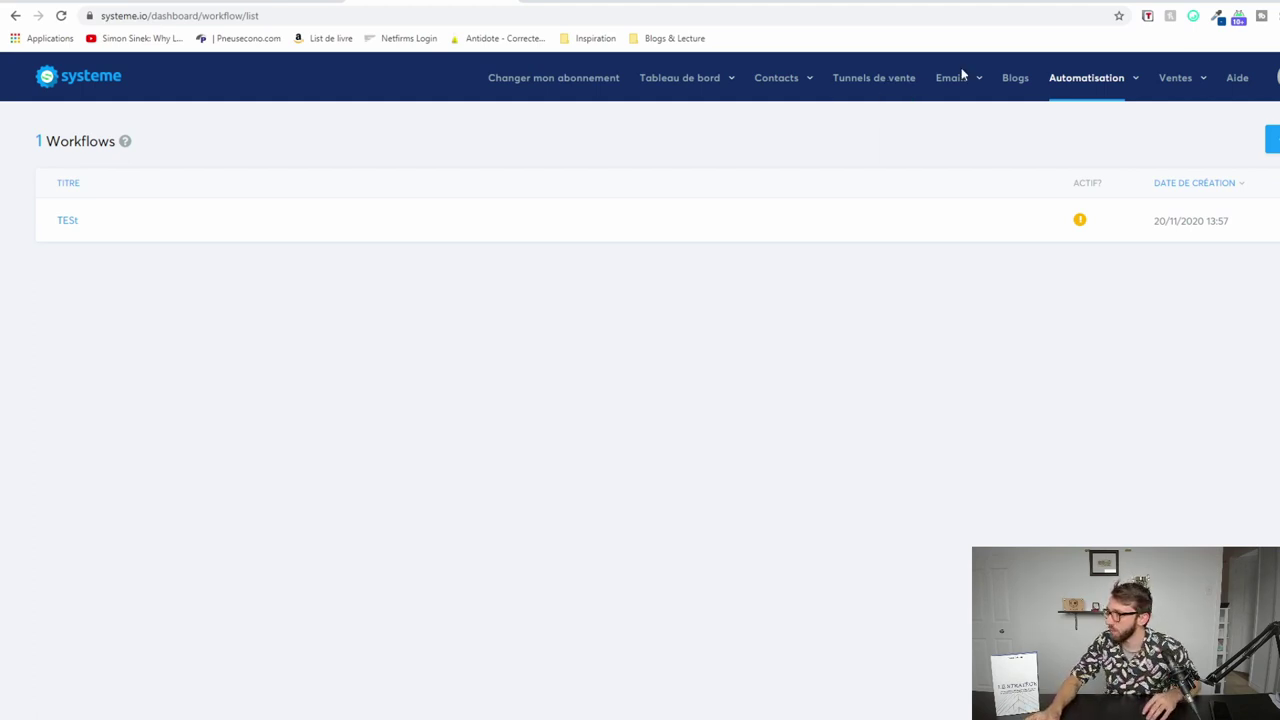
pyautogui.moveTo(951, 92)
pyautogui.click(942, 114)
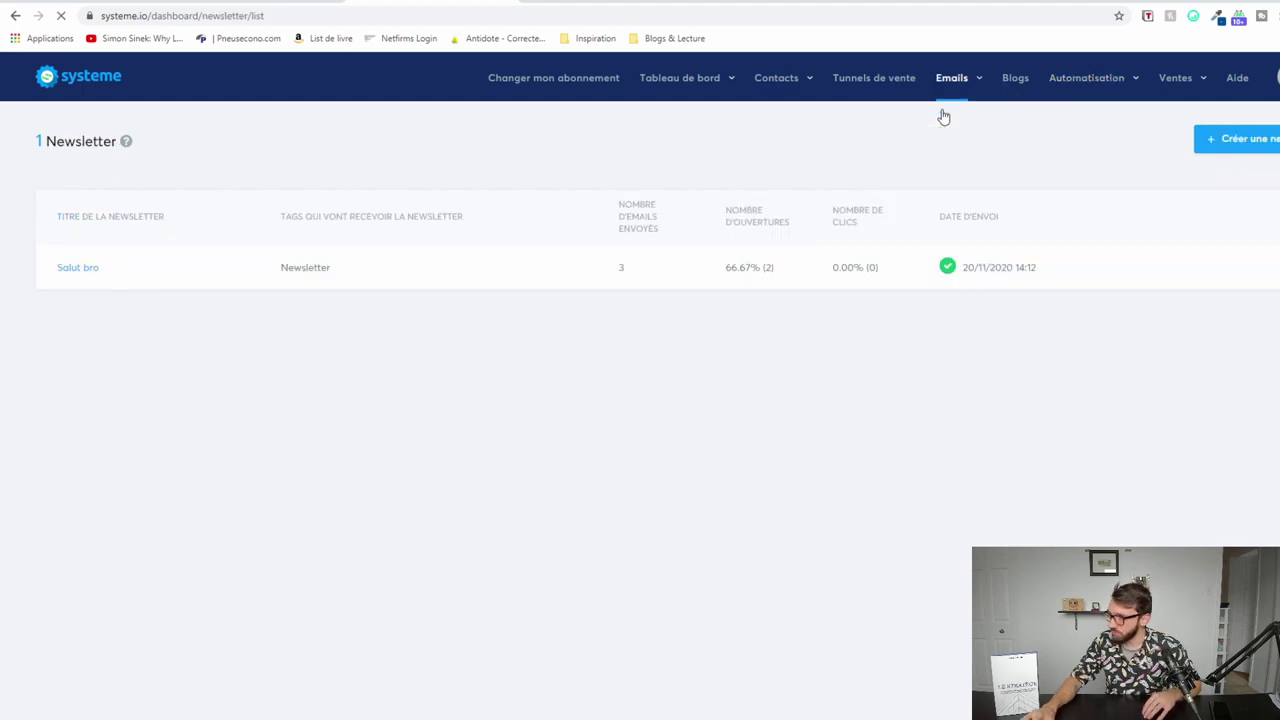
pyautogui.click(76, 268)
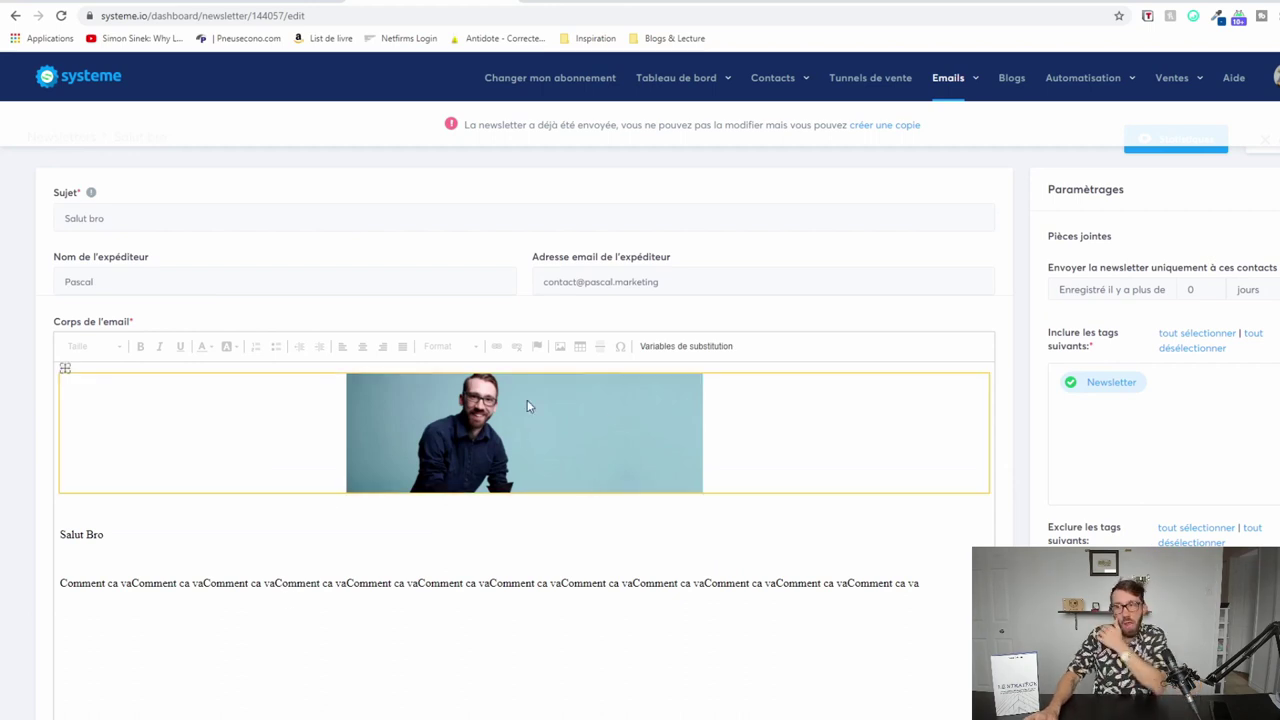
pyautogui.hotkey('alt', 'Left')
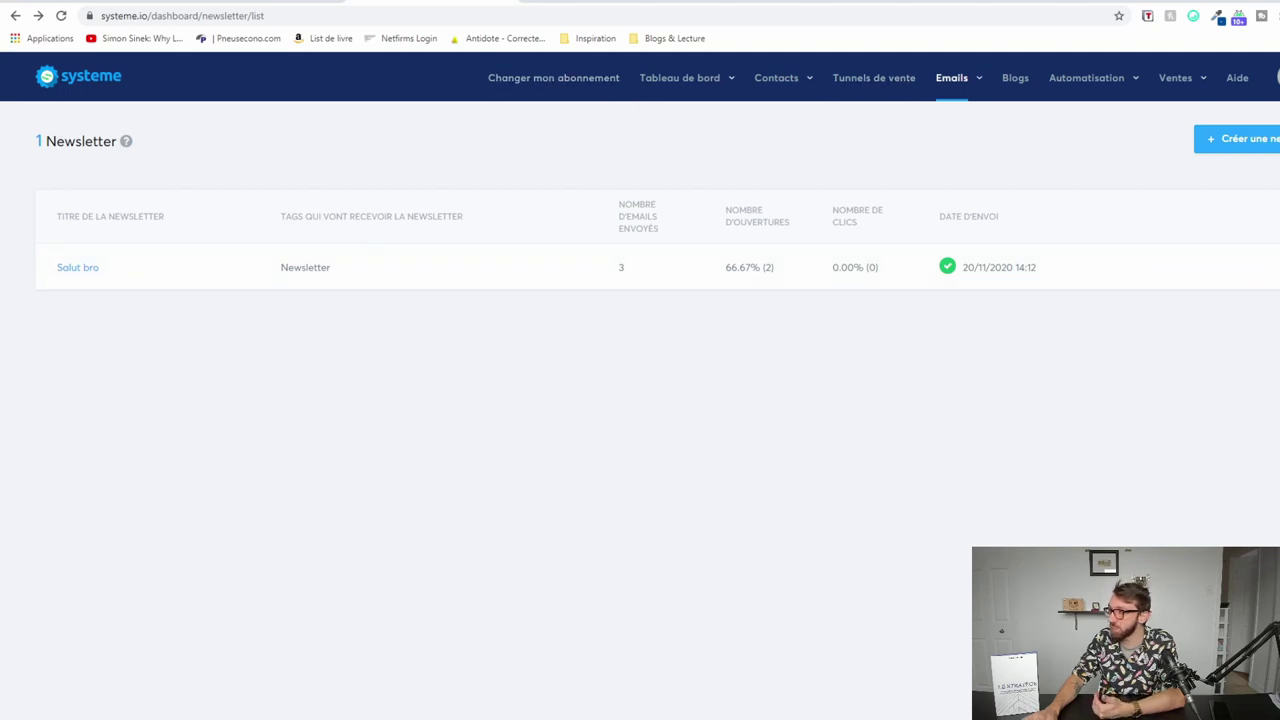
# Create a new newsletter and enter "Salut test" as the first line of its body, followed by a blank line
pyautogui.click(1240, 139)
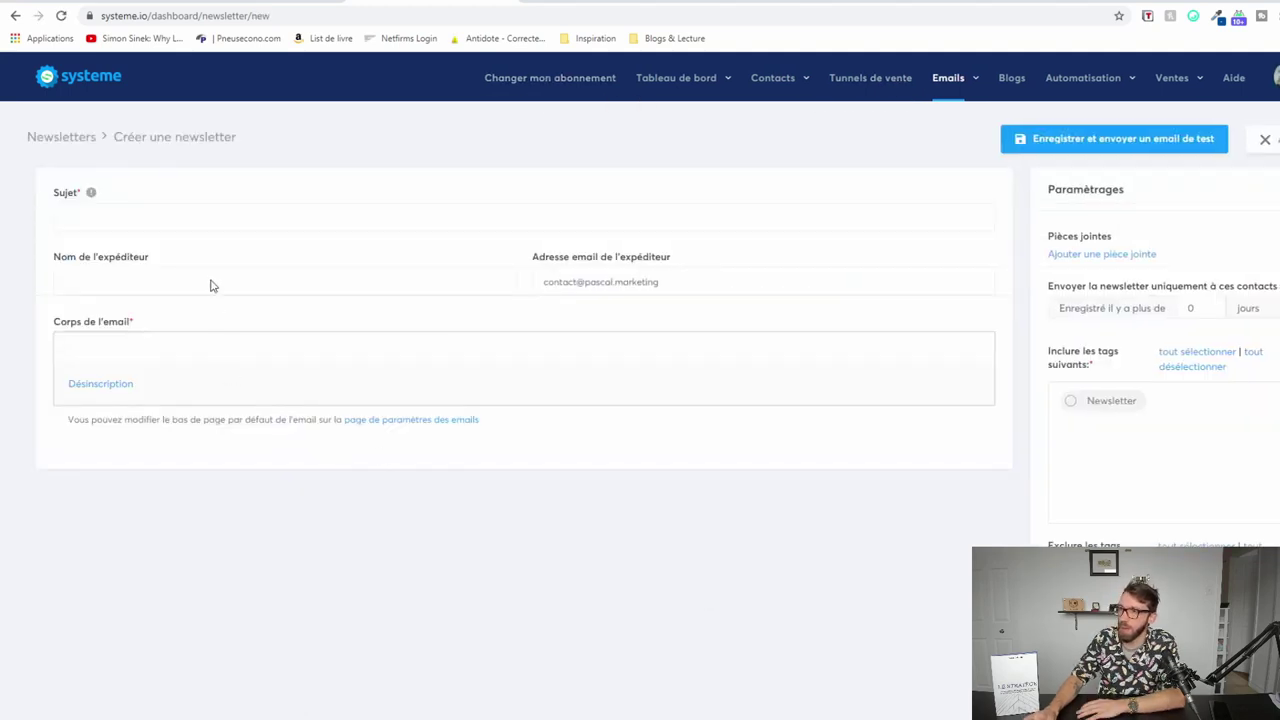
pyautogui.click(216, 395)
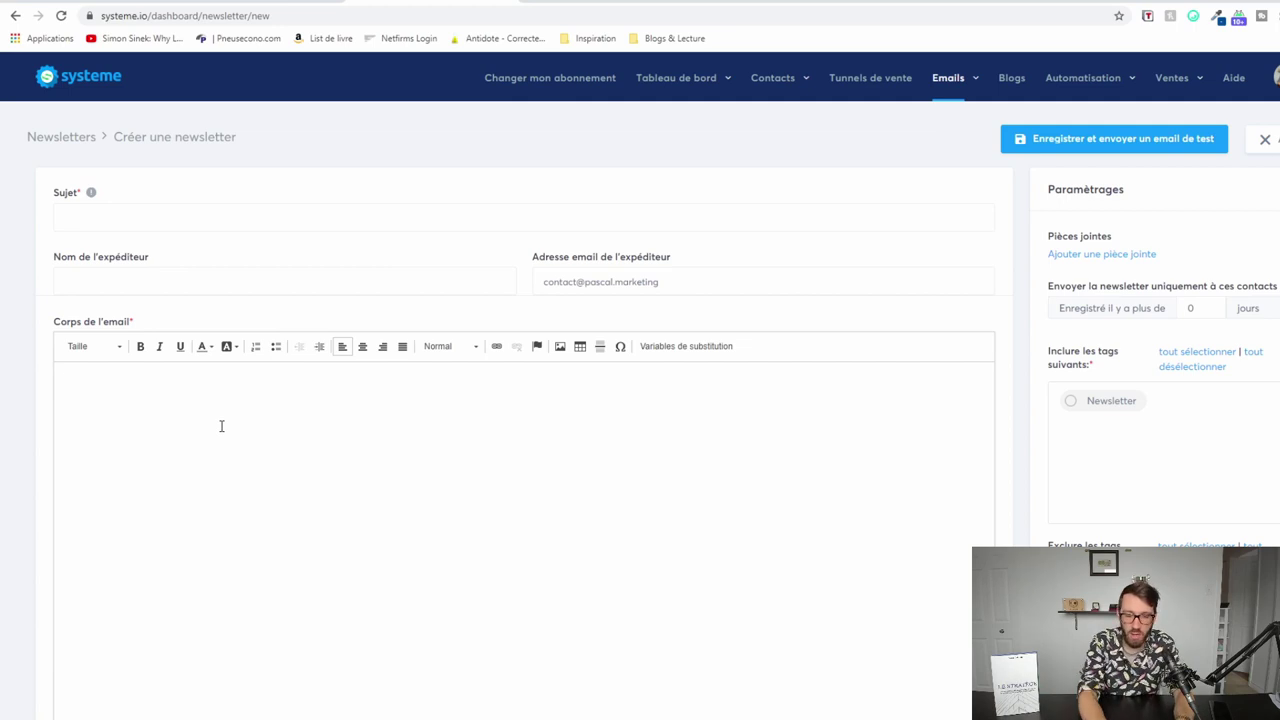
pyautogui.write('Salut tout')
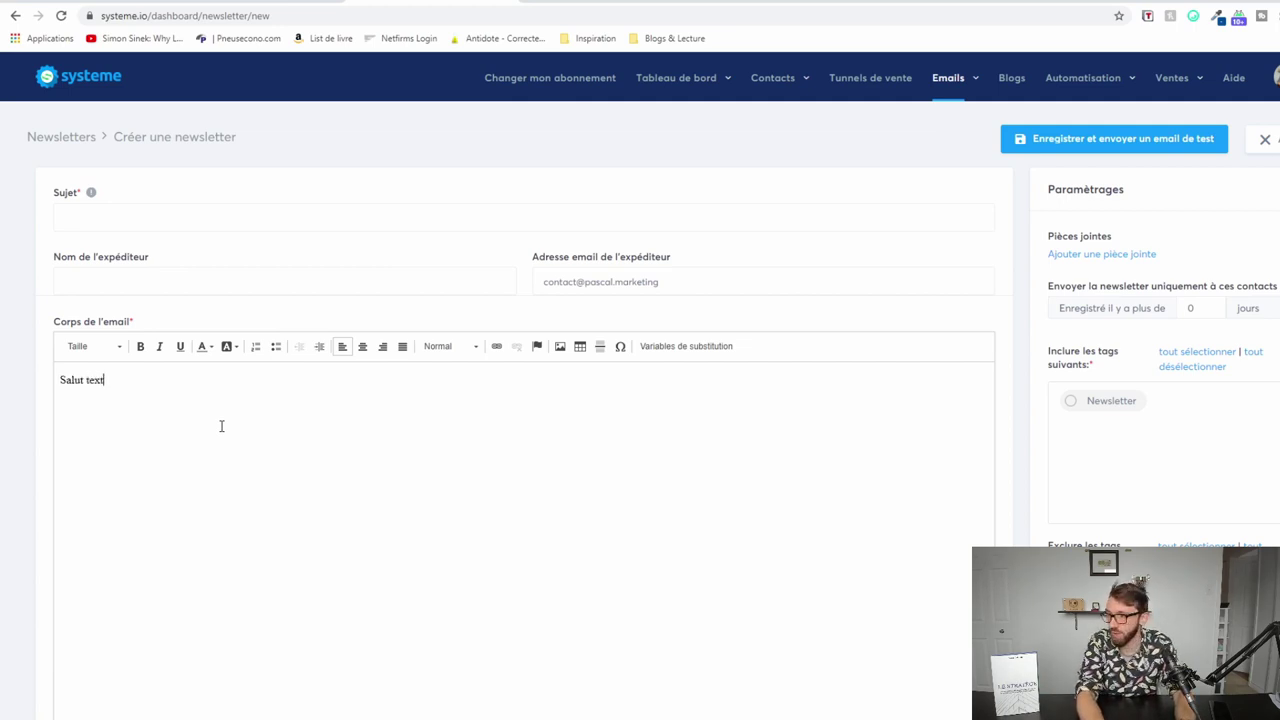
pyautogui.press('BackSpace')
pyautogui.press('BackSpace')
pyautogui.press('BackSpace')
pyautogui.write('est')
pyautogui.press('Return')
pyautogui.press('Return')
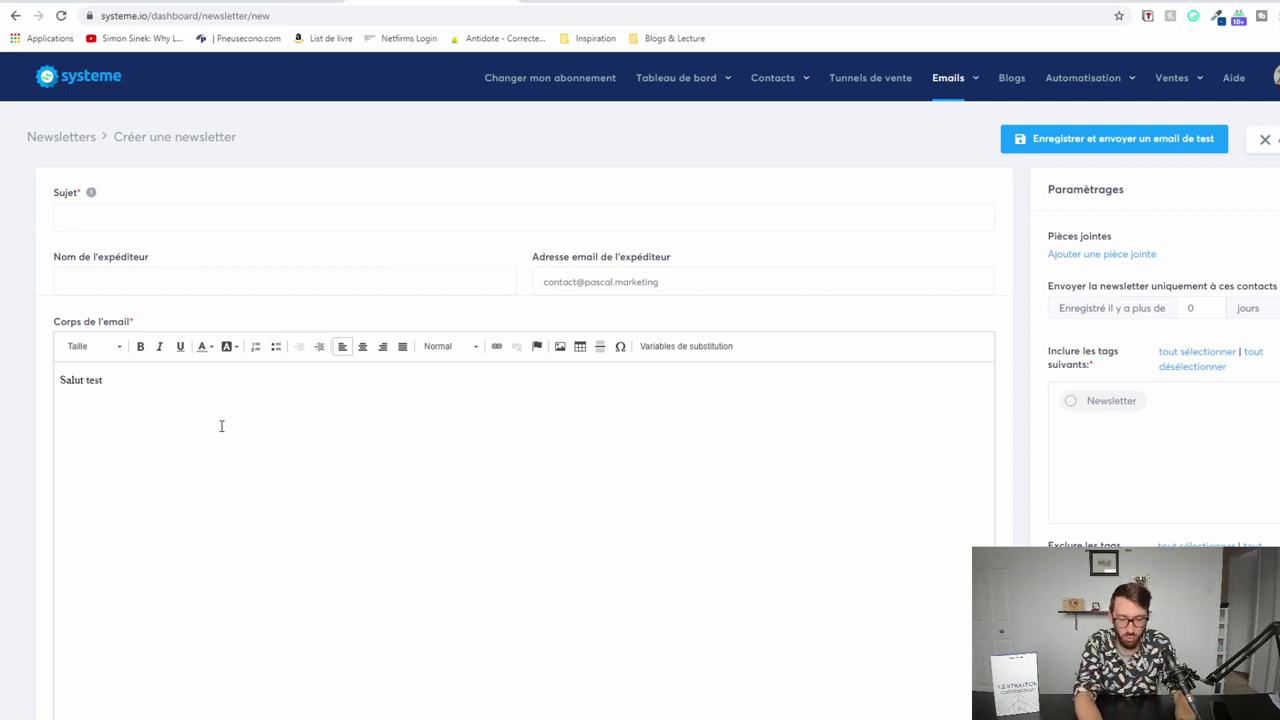
# Fill the body with three lines of the placeholder word "jfhdsfhfds", repeated six, five and four times, ending with "v"
pyautogui.write('jfhdsfhfds')
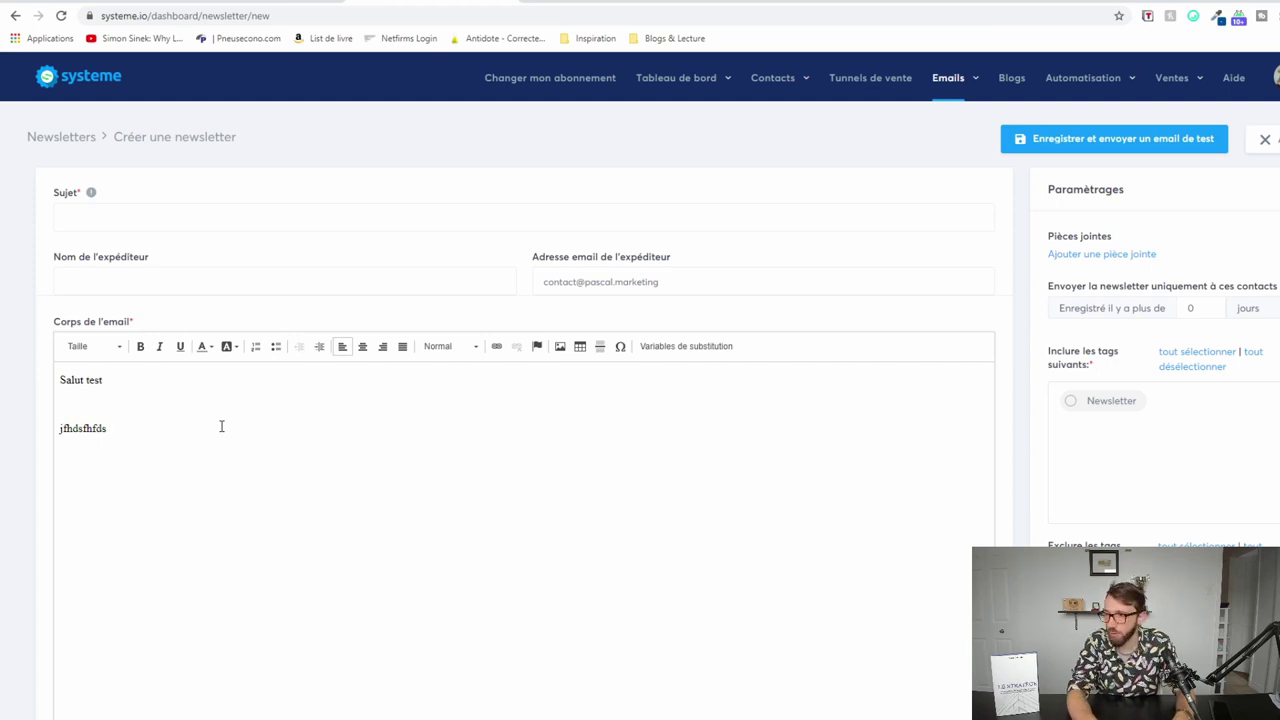
pyautogui.hotkey('shift', 'Left')
pyautogui.hotkey('shift', 'Left')
pyautogui.hotkey('shift', 'Left')
pyautogui.hotkey('shift', 'Left')
pyautogui.hotkey('shift', 'Left')
pyautogui.hotkey('shift', 'Left')
pyautogui.hotkey('shift', 'Left')
pyautogui.hotkey('shift', 'Left')
pyautogui.hotkey('shift', 'Left')
pyautogui.hotkey('shift', 'Left')
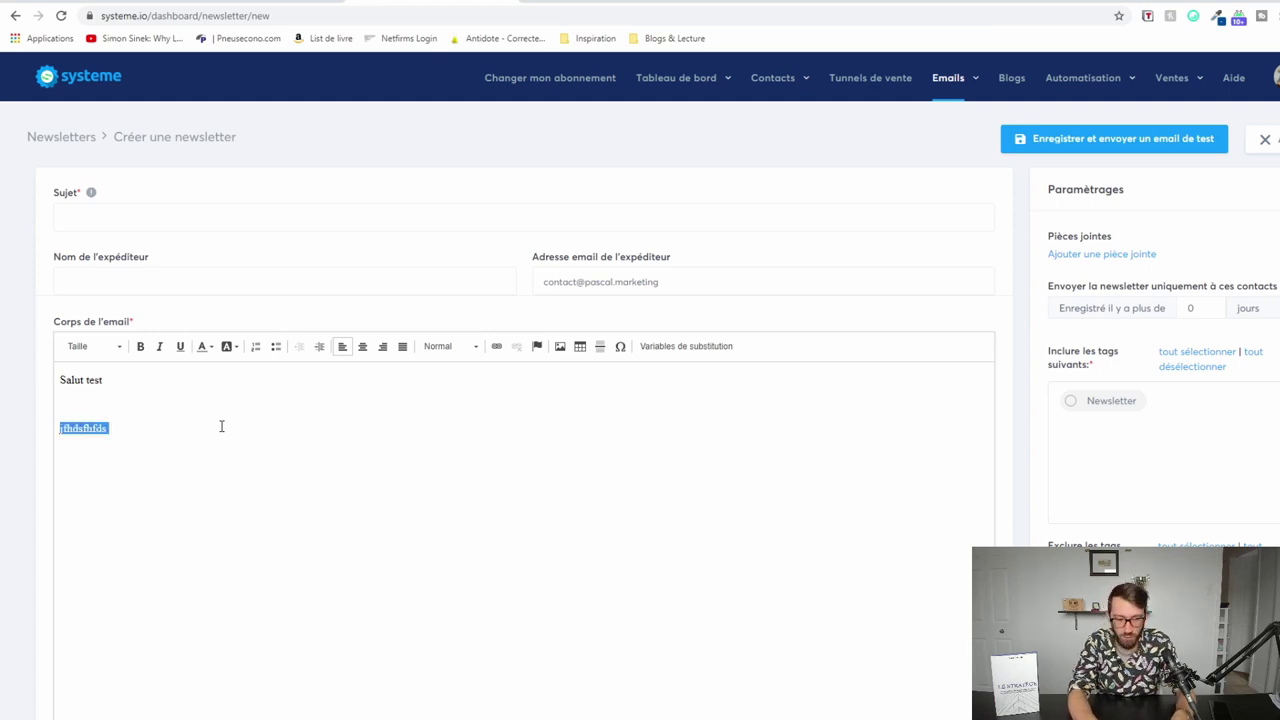
pyautogui.hotkey('ctrl', 'c')
pyautogui.hotkey('ctrl', 'v')
pyautogui.press('space')
pyautogui.hotkey('ctrl', 'v')
pyautogui.press('space')
pyautogui.hotkey('ctrl', 'v')
pyautogui.press('space')
pyautogui.hotkey('ctrl', 'v')
pyautogui.press('space')
pyautogui.hotkey('ctrl', 'v')
pyautogui.press('space')
pyautogui.hotkey('ctrl', 'v')
pyautogui.press('space')
pyautogui.press('Return')
pyautogui.hotkey('ctrl', 'v')
pyautogui.press('space')
pyautogui.hotkey('ctrl', 'v')
pyautogui.press('space')
pyautogui.hotkey('ctrl', 'v')
pyautogui.press('space')
pyautogui.hotkey('ctrl', 'v')
pyautogui.press('space')
pyautogui.hotkey('ctrl', 'v')
pyautogui.press('space')
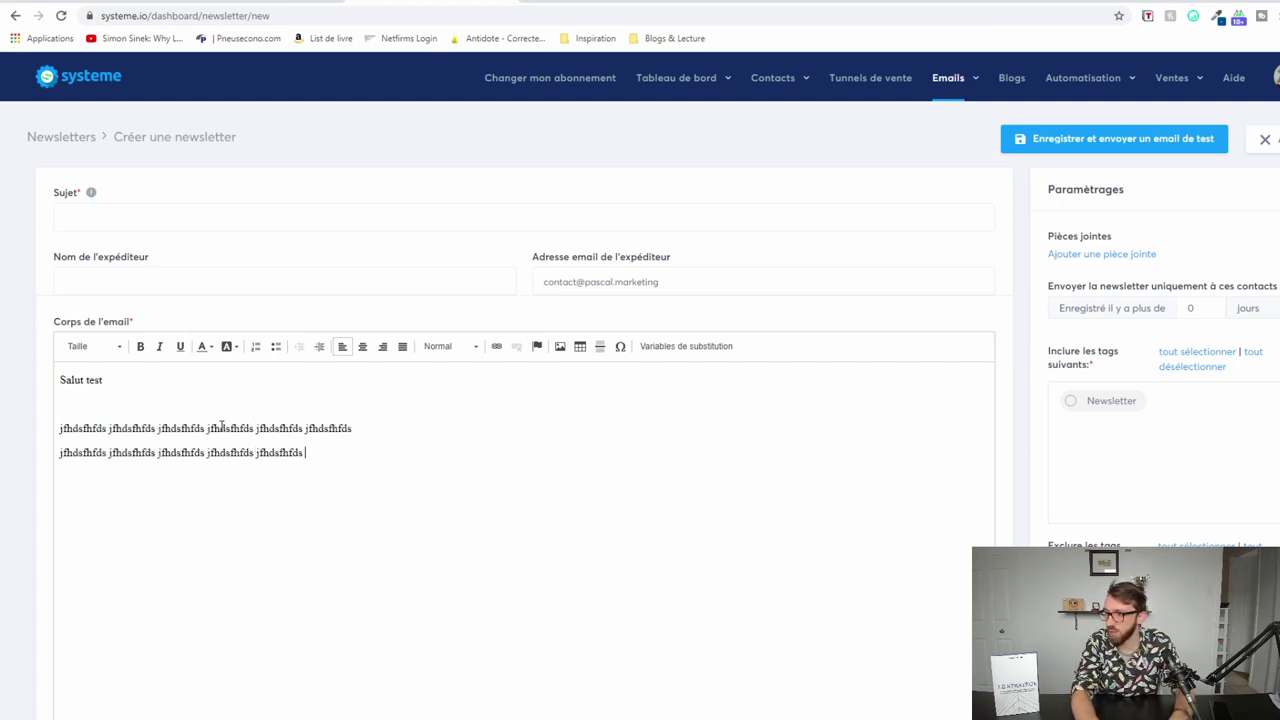
pyautogui.press('Return')
pyautogui.hotkey('ctrl', 'v')
pyautogui.press('space')
pyautogui.hotkey('ctrl', 'v')
pyautogui.press('space')
pyautogui.hotkey('ctrl', 'v')
pyautogui.press('space')
pyautogui.hotkey('ctrl', 'v')
pyautogui.press('space')
pyautogui.write('v')
# Make the "Salut test" line at the start of the email body bold
pyautogui.scroll(-1, 1190, 297)
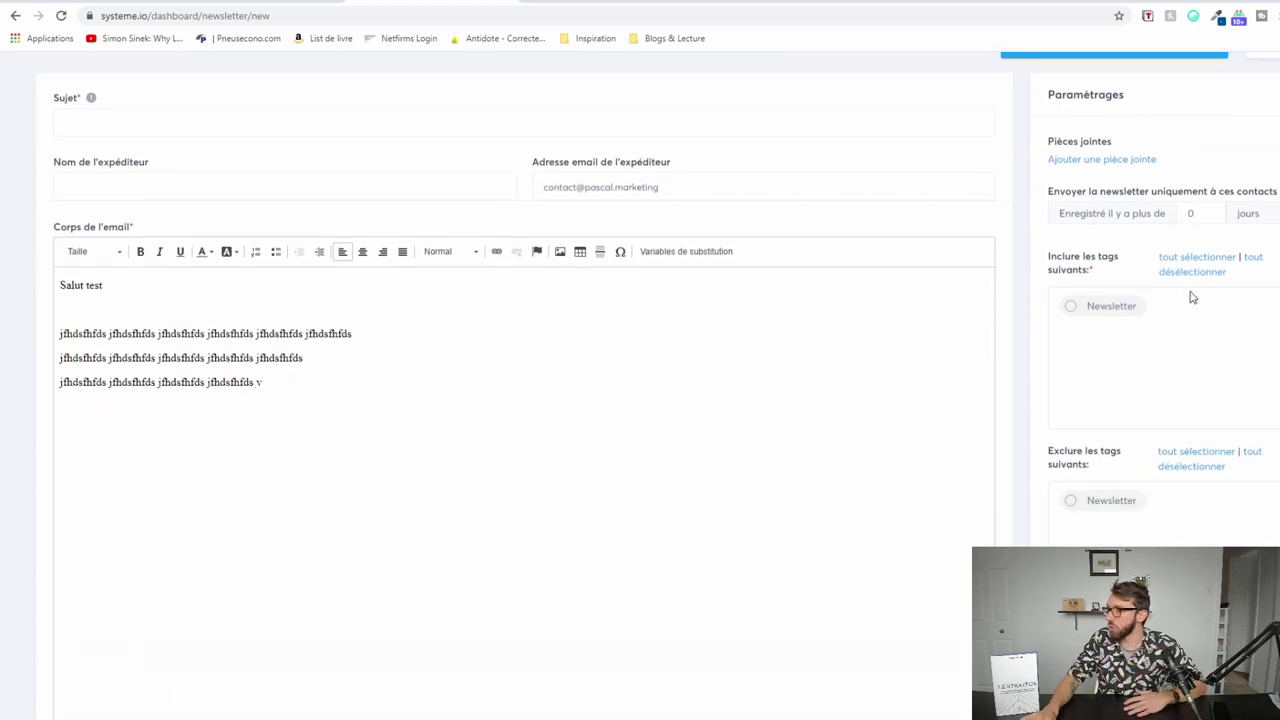
pyautogui.scroll(-3, 1150, 400)
pyautogui.scroll(4, 603, 349)
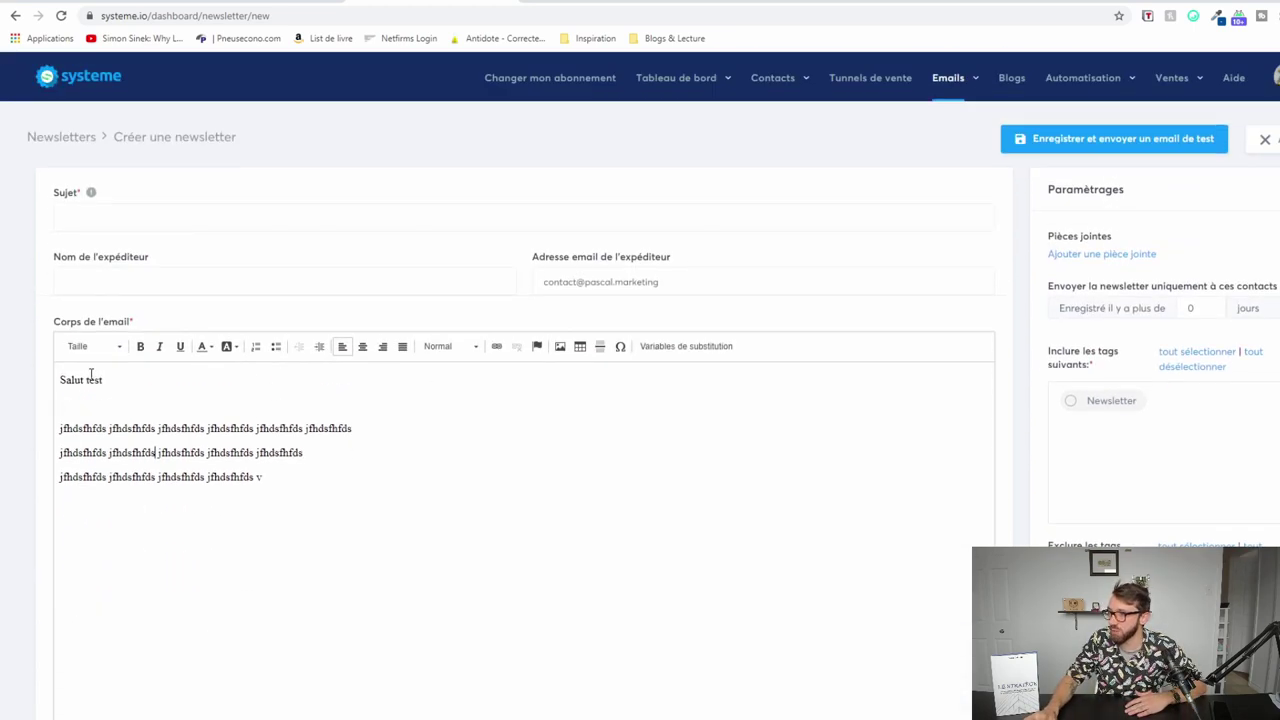
pyautogui.tripleClick(91, 379)
pyautogui.click(140, 346)
pyautogui.click(120, 428)
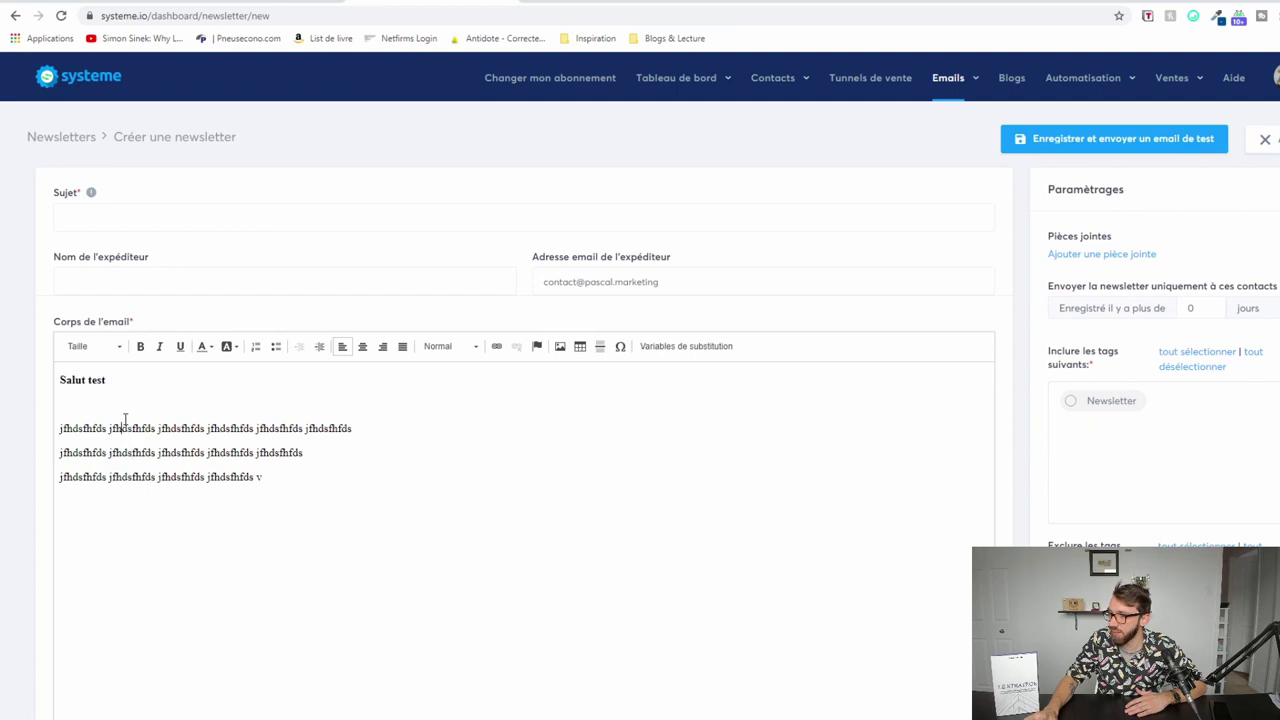
# Center the first two placeholder text lines in the email body
pyautogui.tripleClick(125, 424)
pyautogui.click(364, 348)
pyautogui.click(391, 444)
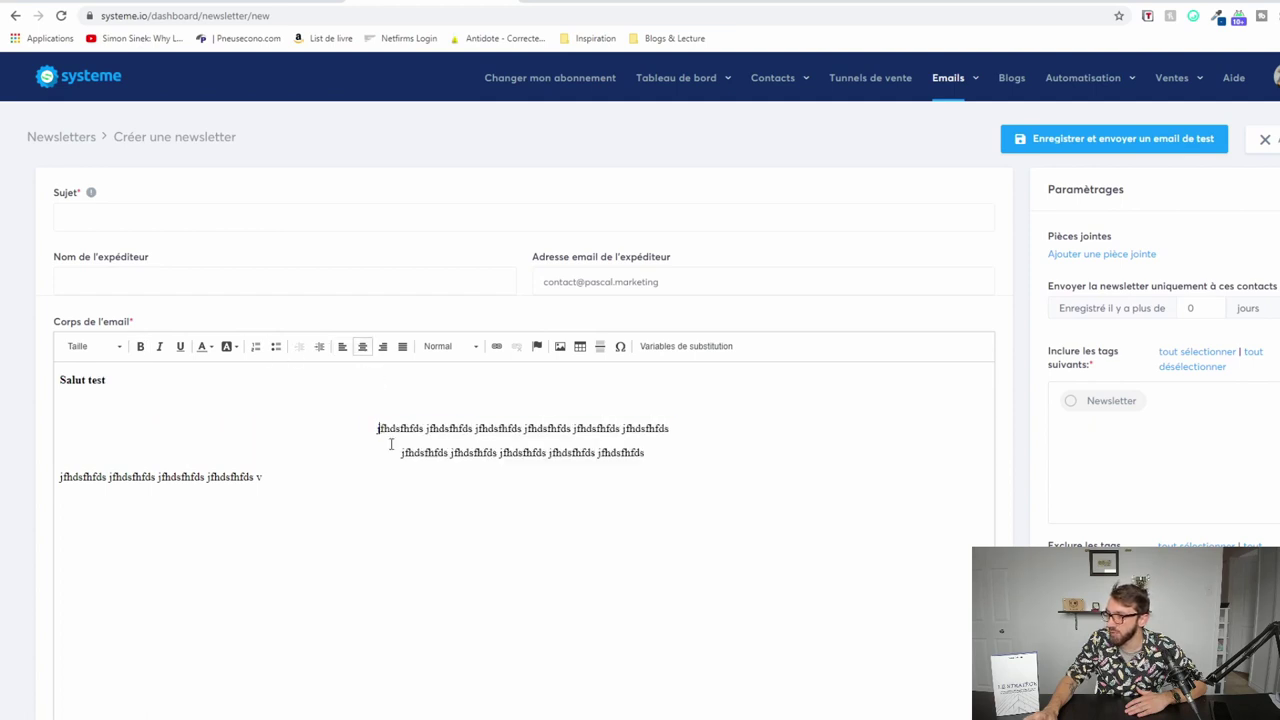
# Upload the image file Alexandra.png and insert it on a new line below the last placeholder text line
pyautogui.click(533, 502)
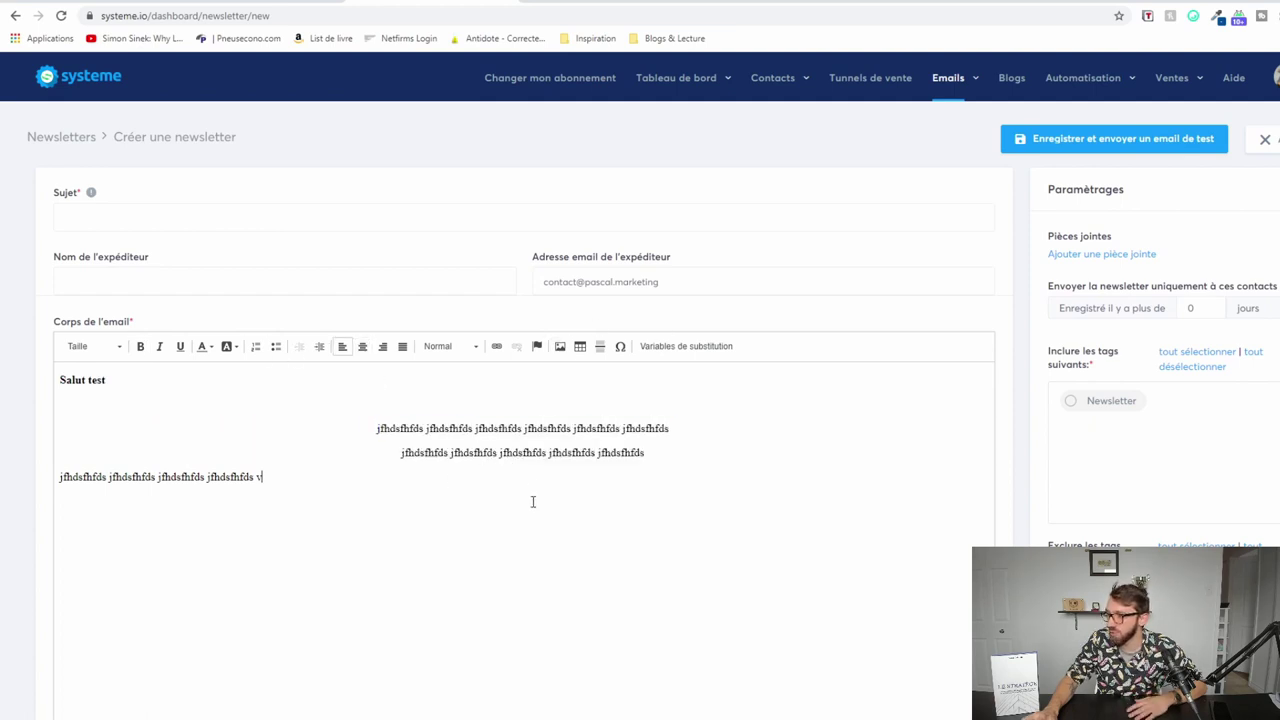
pyautogui.press('Return')
pyautogui.click(560, 346)
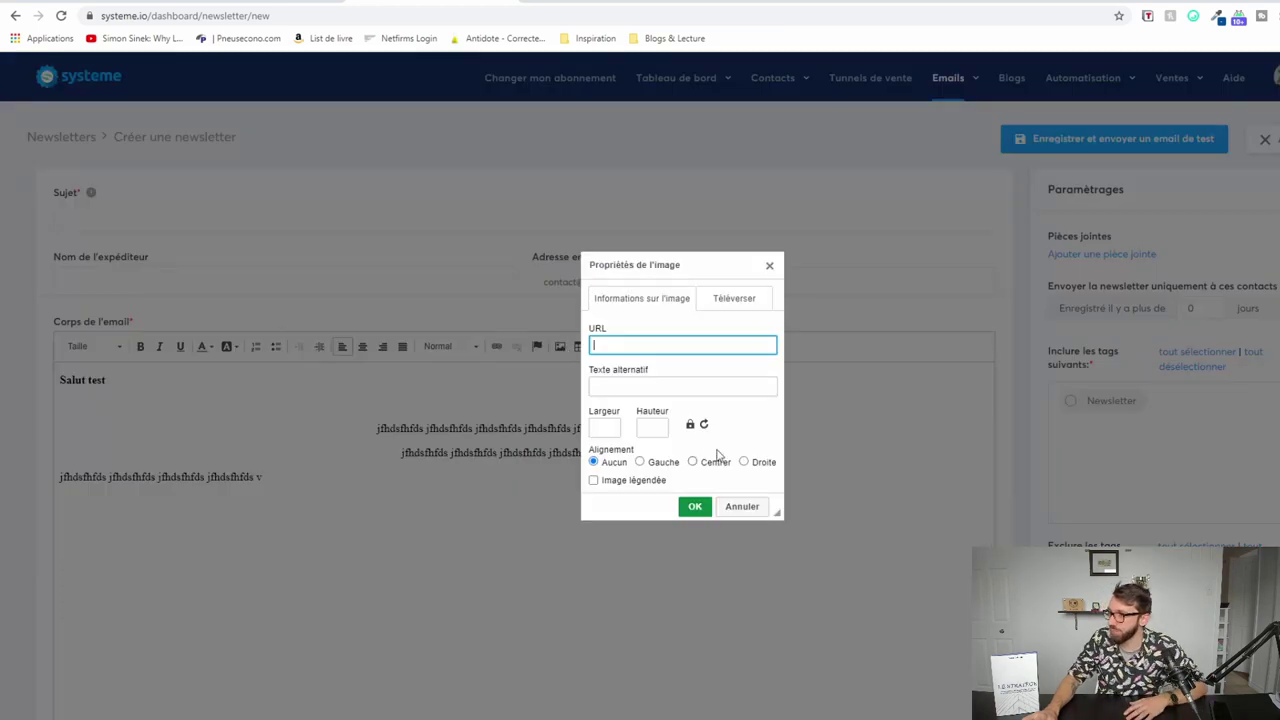
pyautogui.click(736, 301)
pyautogui.click(640, 343)
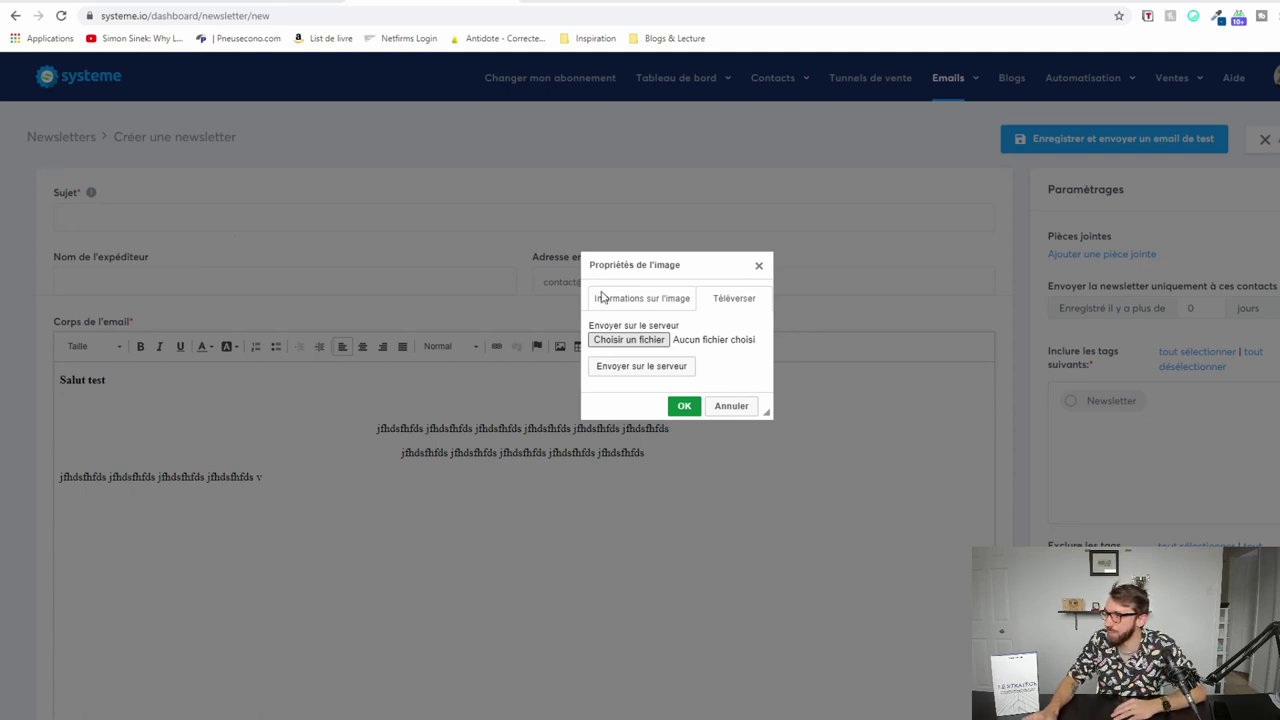
pyautogui.press('Return')
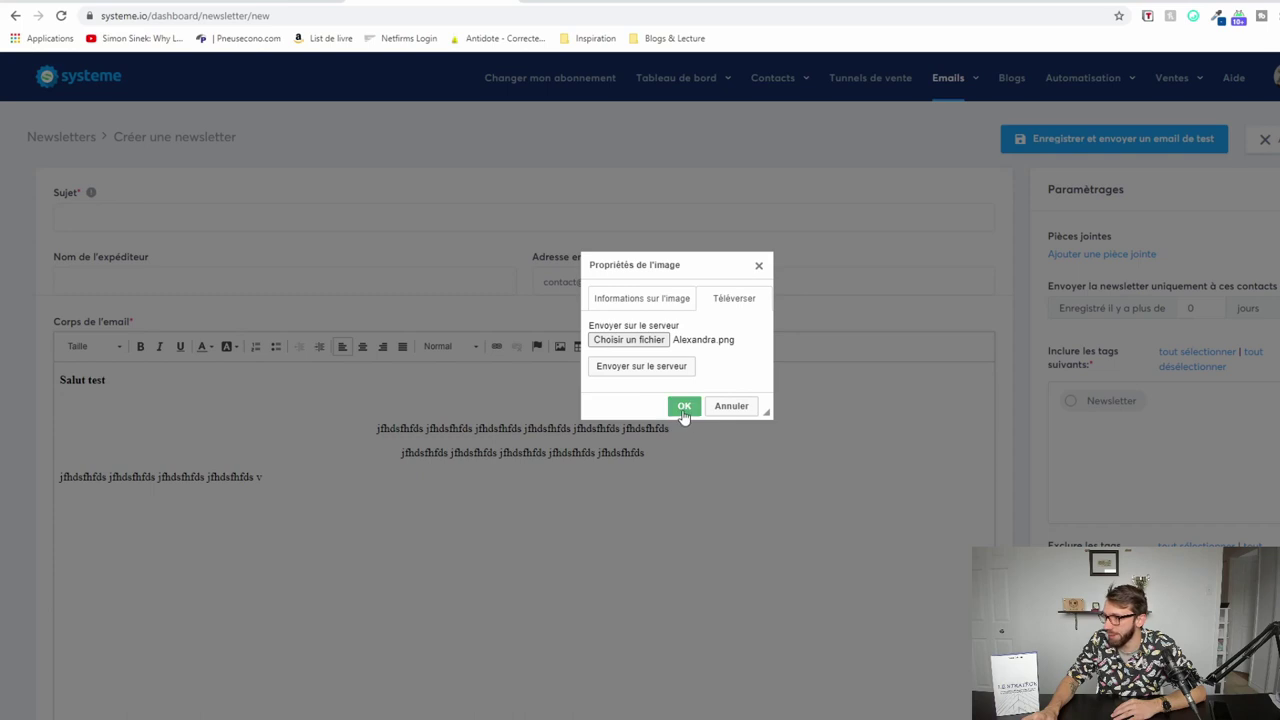
pyautogui.click(672, 366)
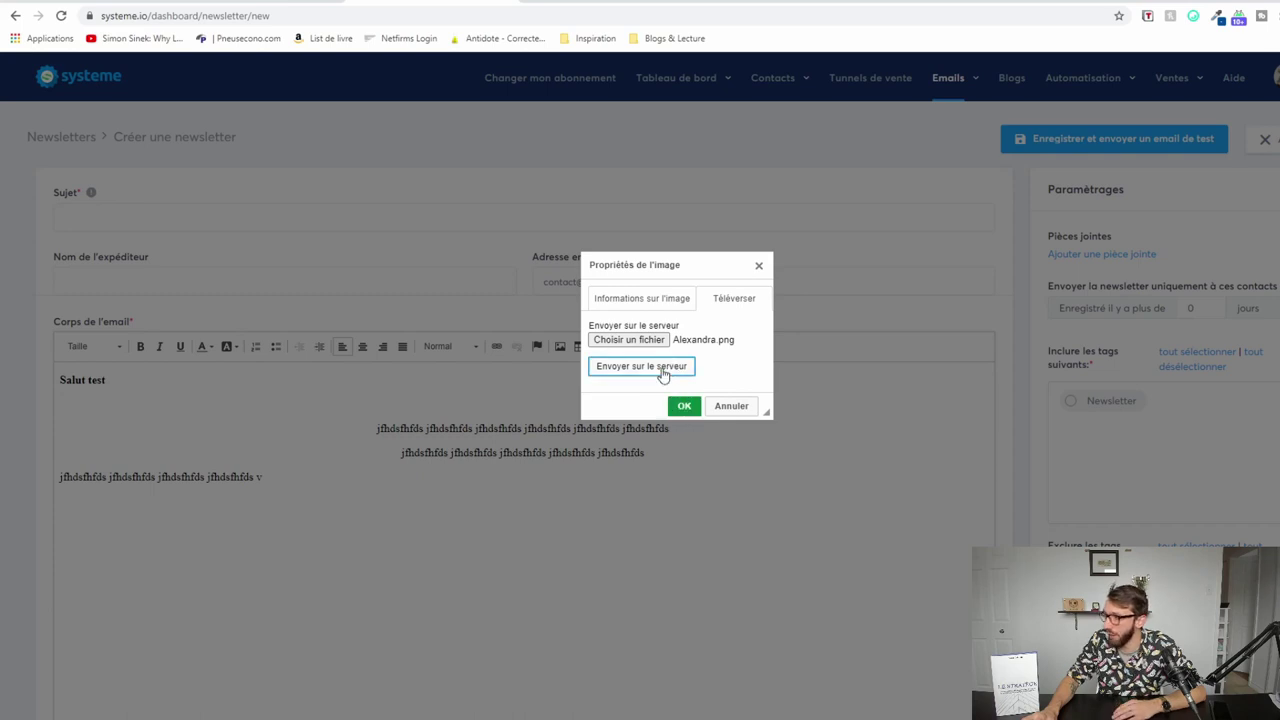
pyautogui.click(665, 368)
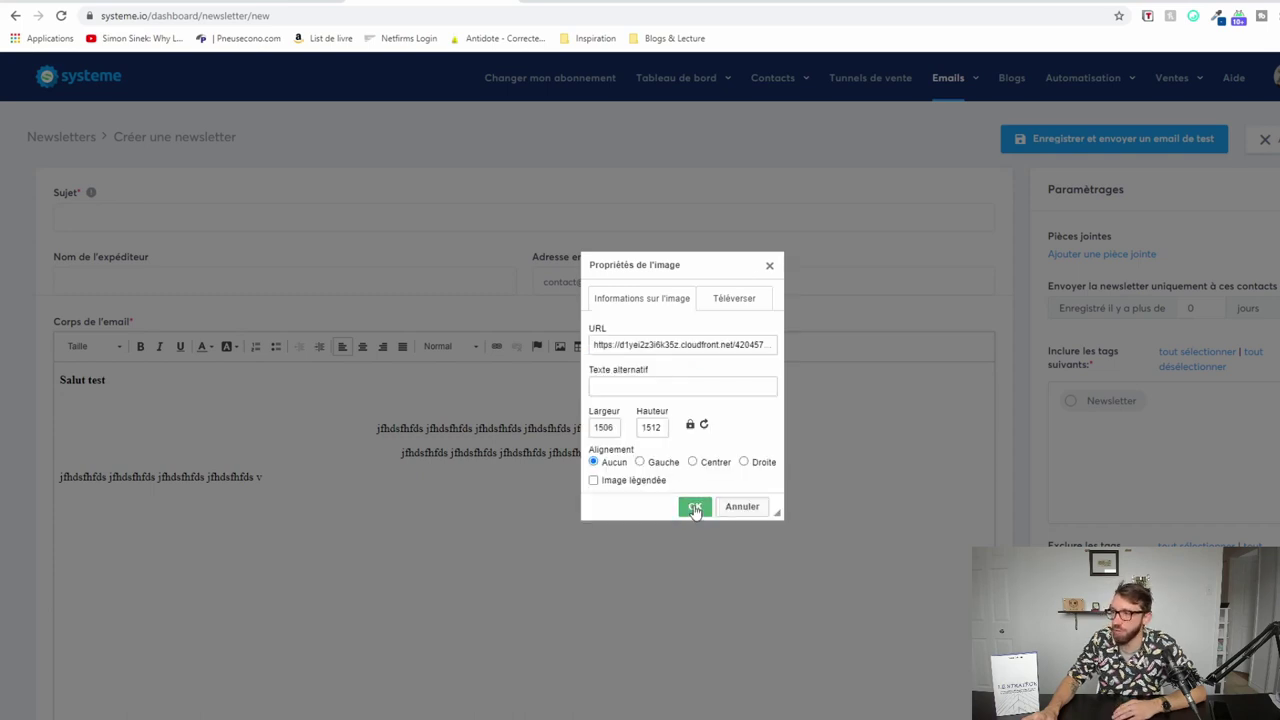
pyautogui.click(695, 508)
# Set the width of the inserted portrait image to 350 in its image properties
pyautogui.rightClick(665, 515)
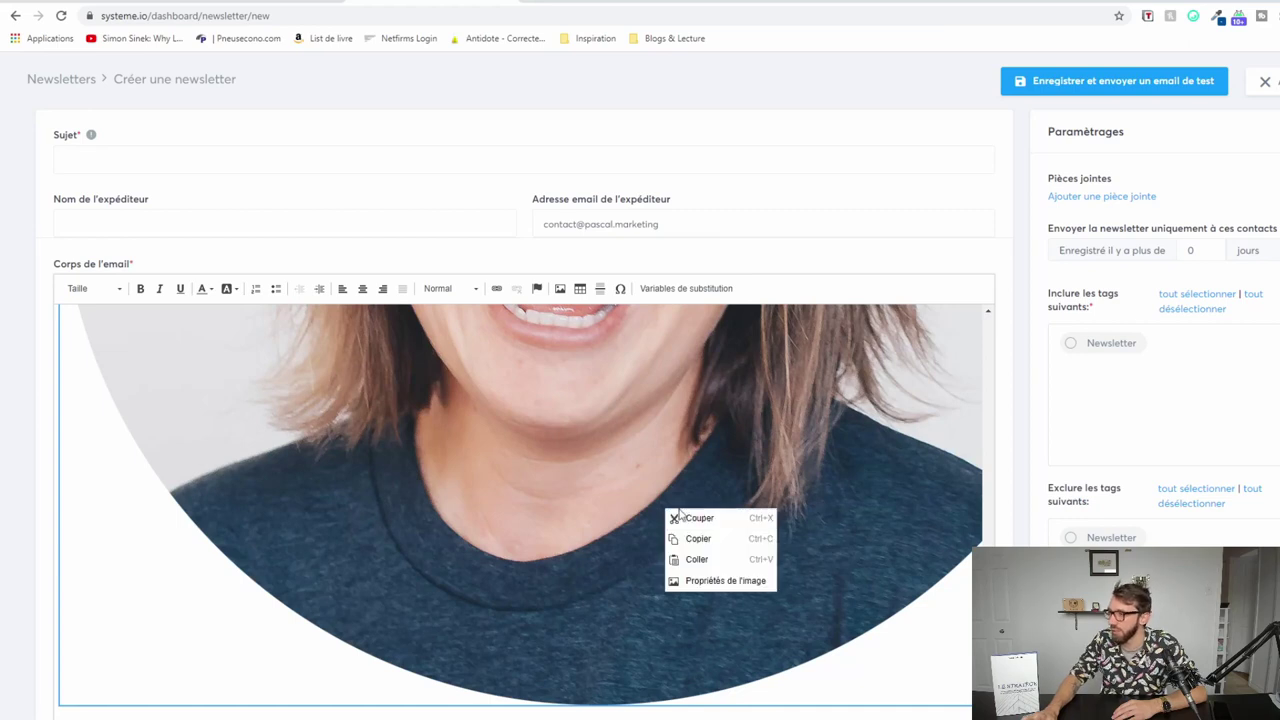
pyautogui.click(714, 580)
pyautogui.click(603, 427)
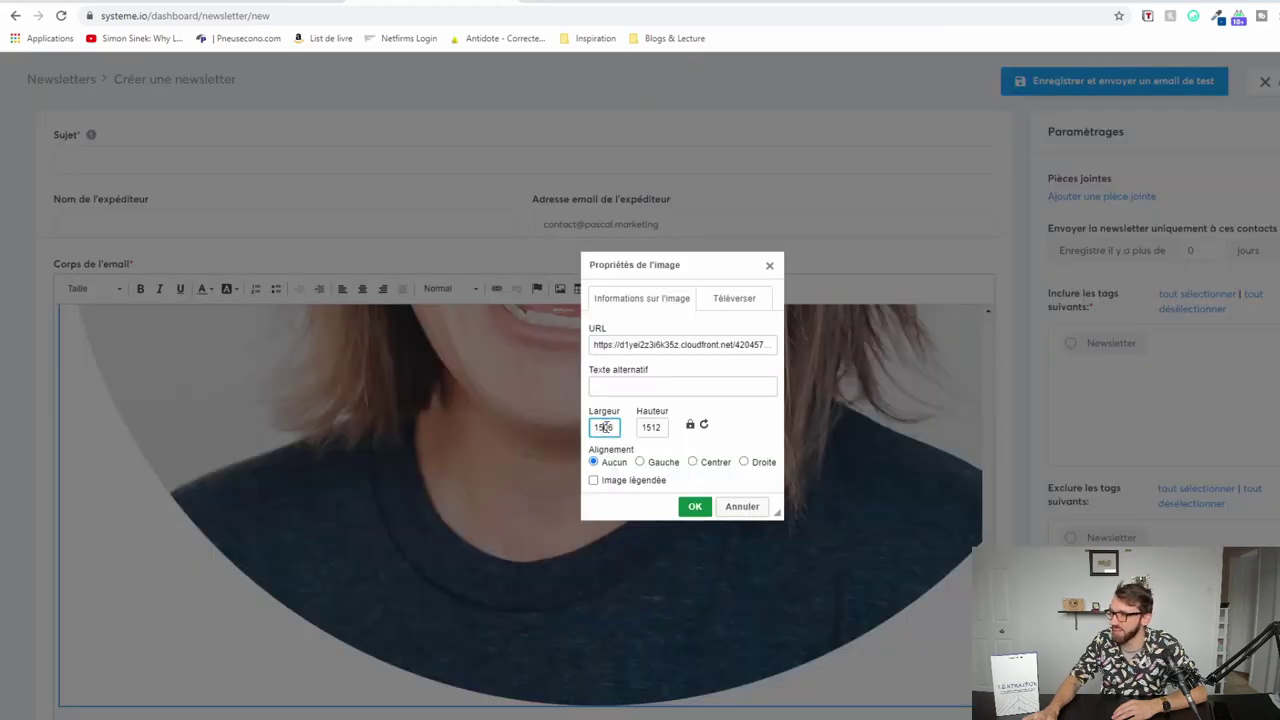
pyautogui.doubleClick(603, 427)
pyautogui.write('350')
pyautogui.press('Return')
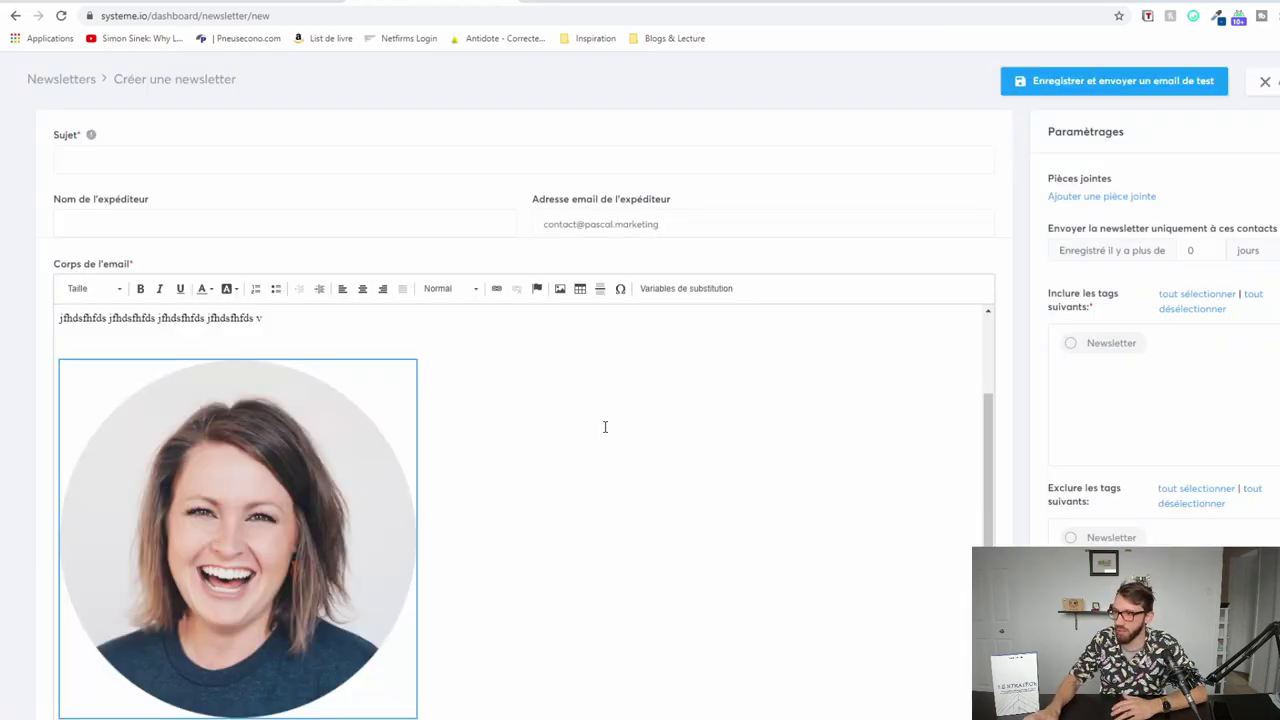
# Center the portrait image in the email body and place the cursor on the blank line above it
pyautogui.scroll(1, 450, 360)
pyautogui.click(362, 288)
pyautogui.scroll(1, 570, 410)
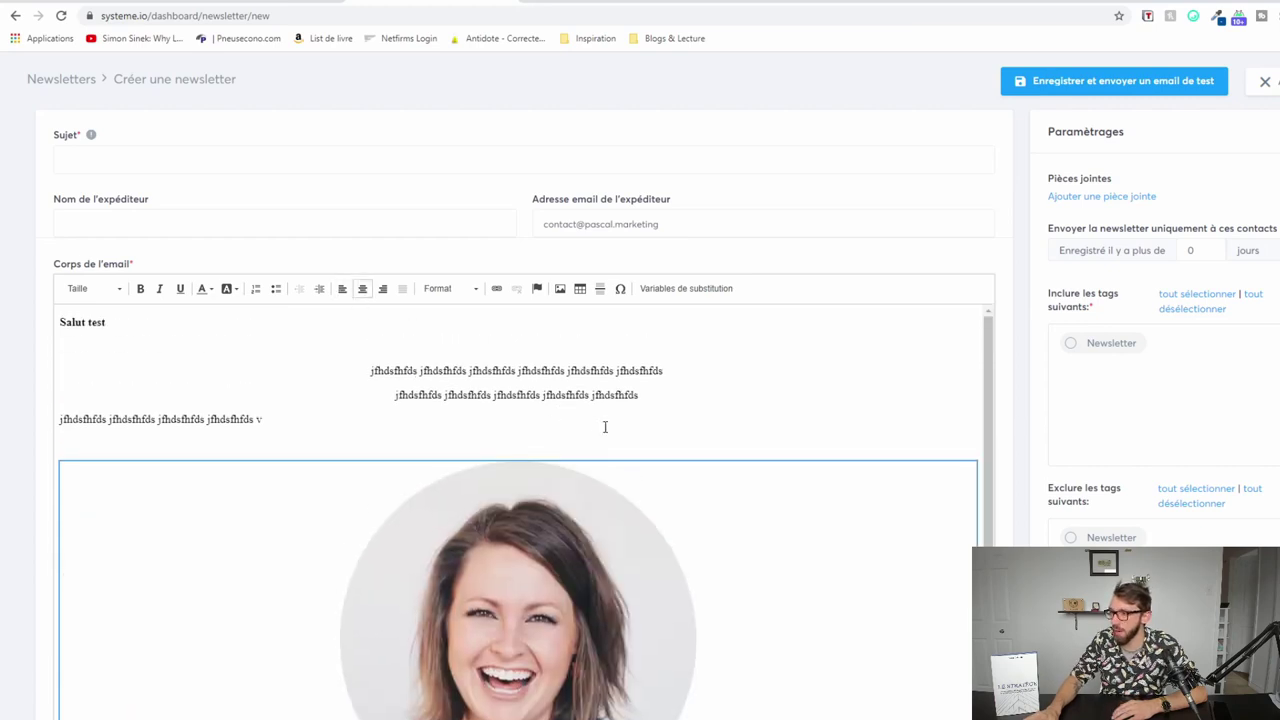
pyautogui.click(660, 434)
pyautogui.scroll(1, 292, 447)
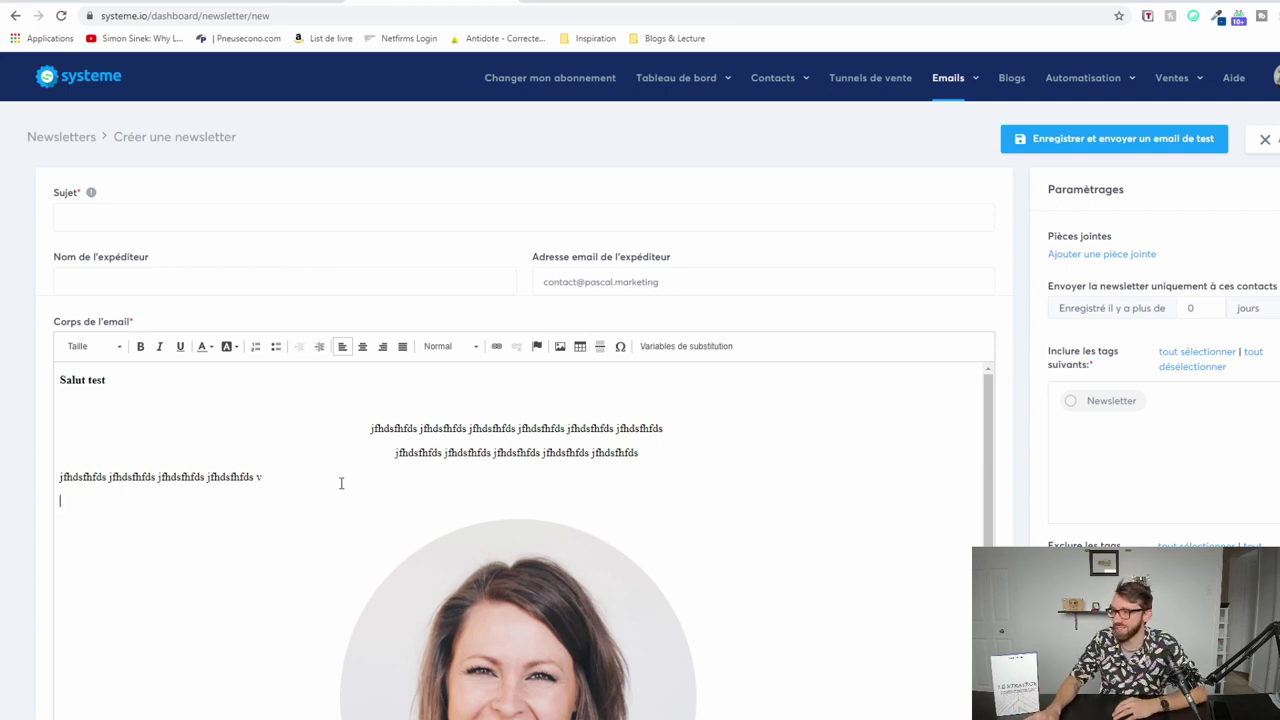
pyautogui.press('Down')
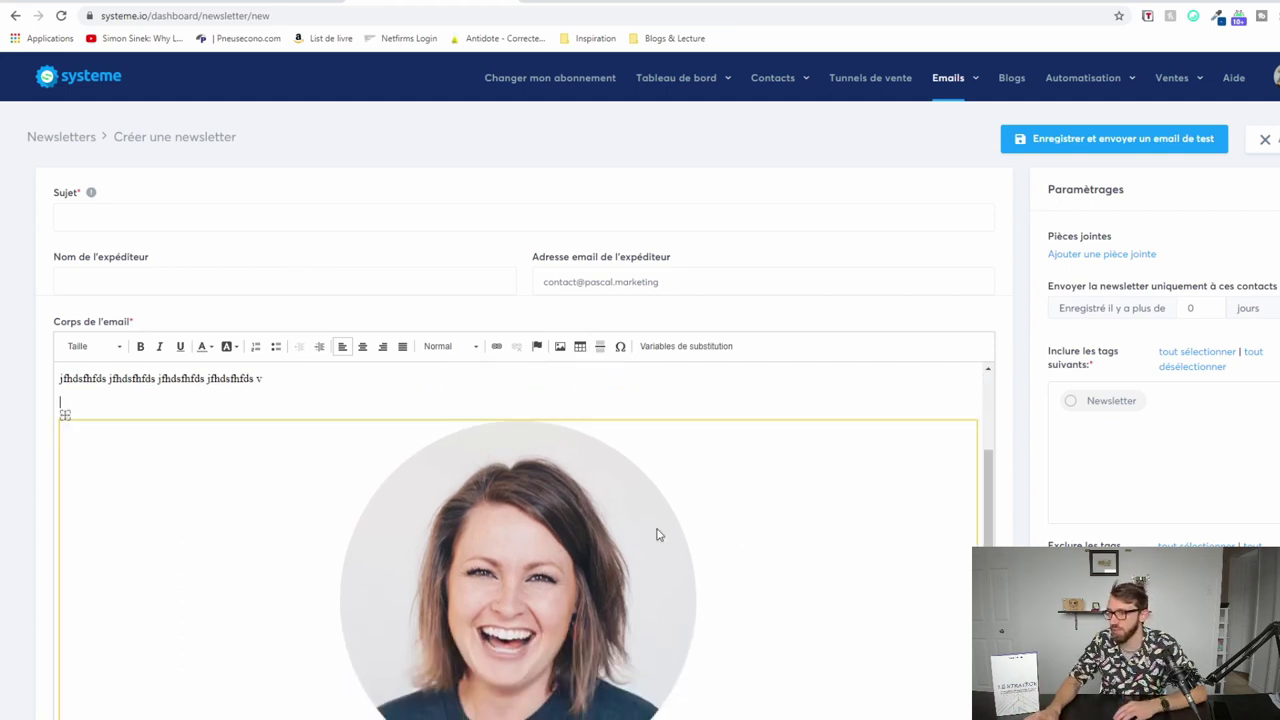
pyautogui.scroll(1, 657, 535)
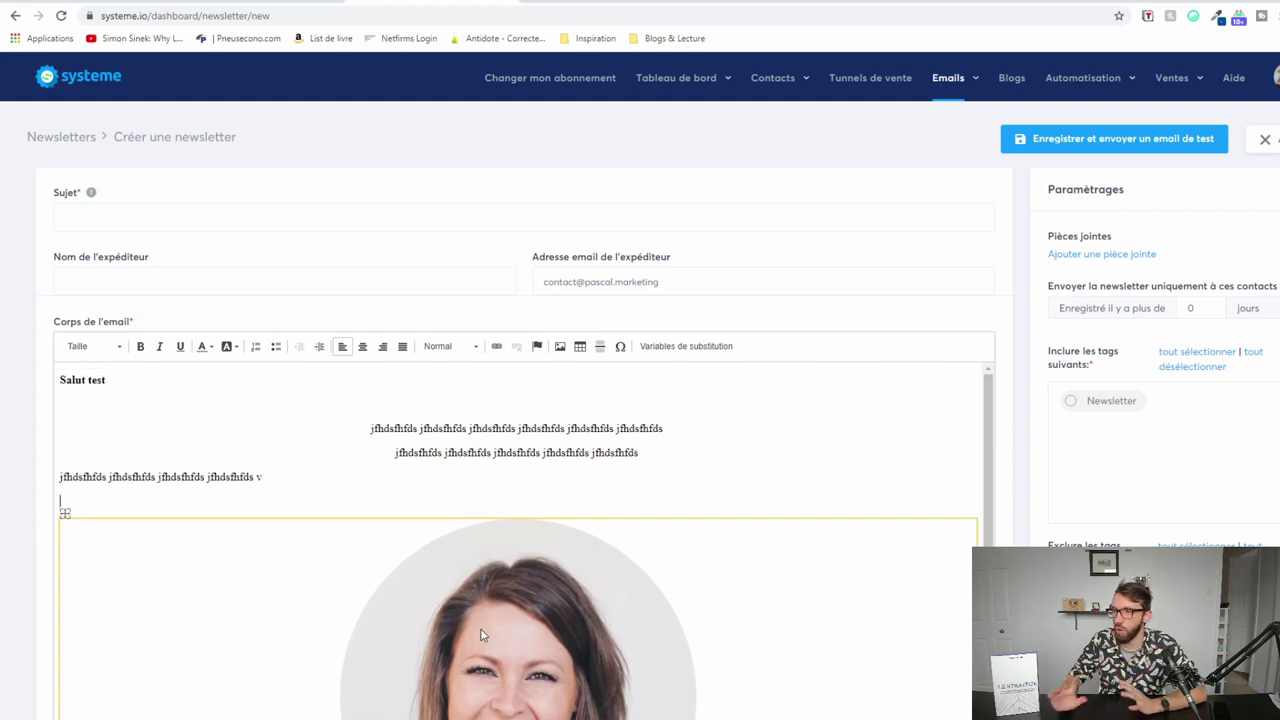
pyautogui.press('Up')
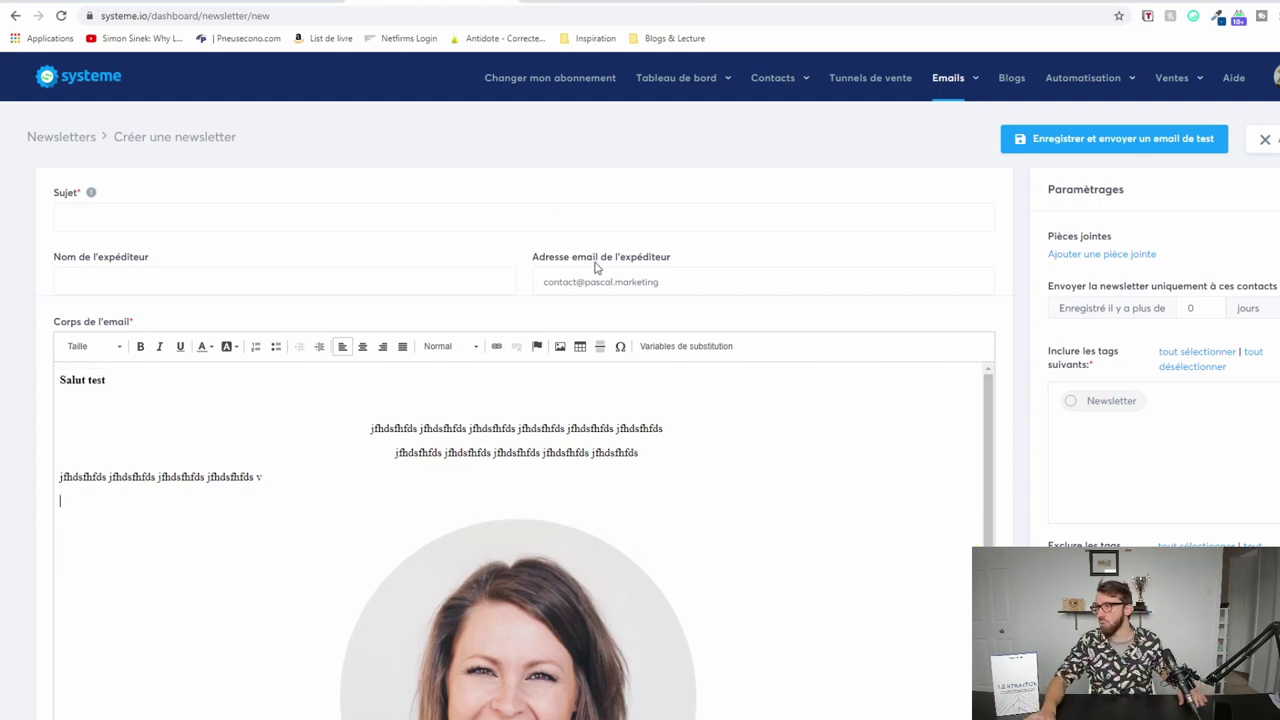
pyautogui.scroll(-1, 329, 166)
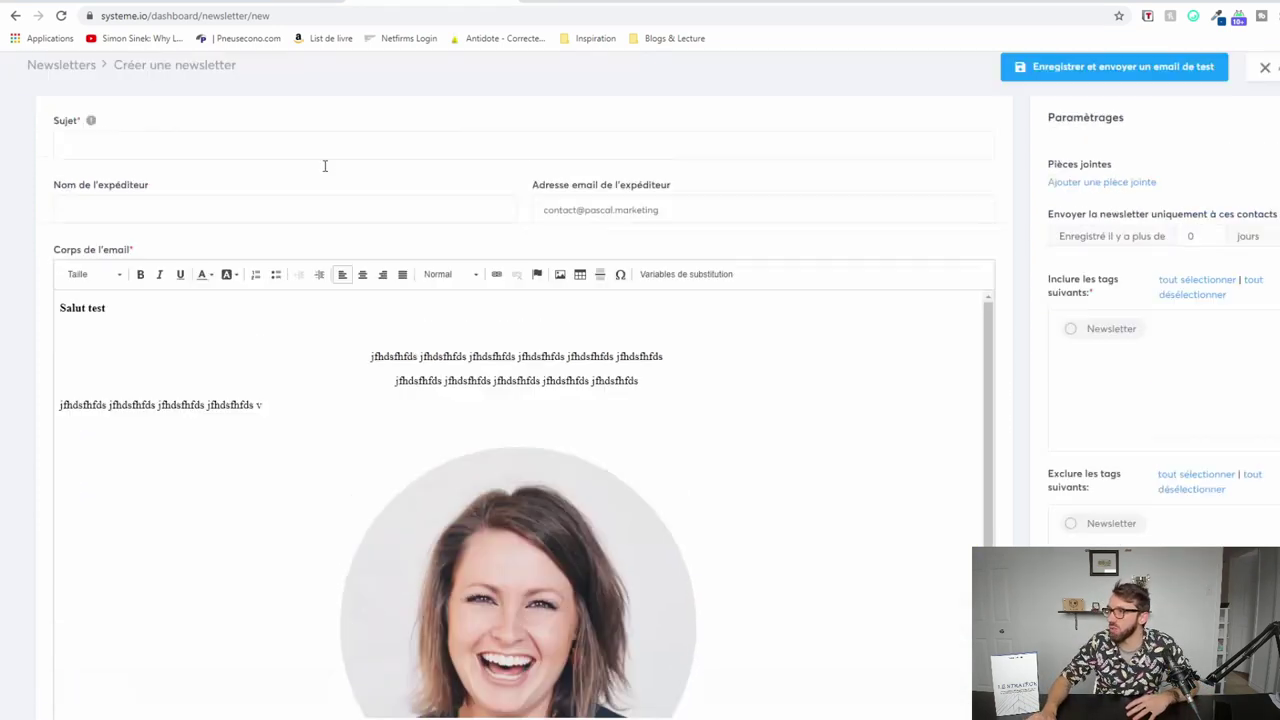
pyautogui.scroll(1, 329, 166)
# Leave the newsletter editor and open the subscription plans page to compare the Startup, Webinar and Entreprise plans
pyautogui.click(54, 79)
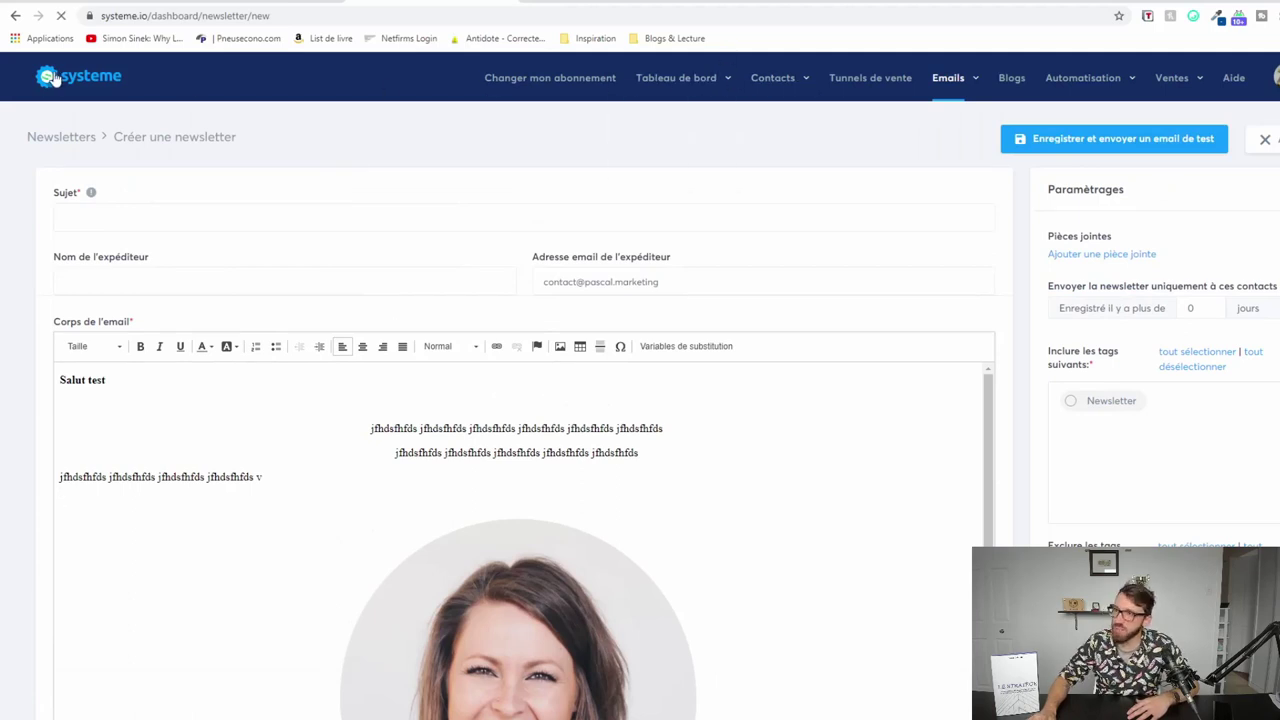
pyautogui.click(598, 88)
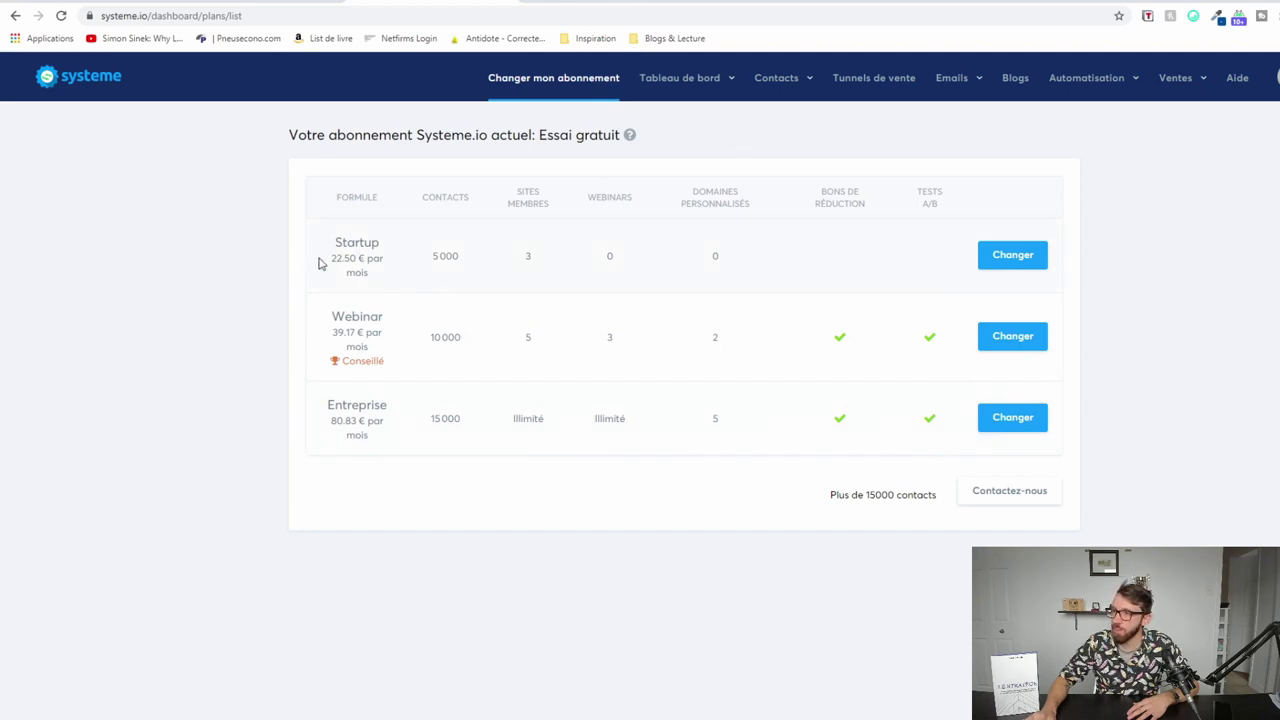
pyautogui.moveTo(329, 243); pyautogui.dragTo(371, 443)
pyautogui.click(330, 405)
pyautogui.click(371, 430)
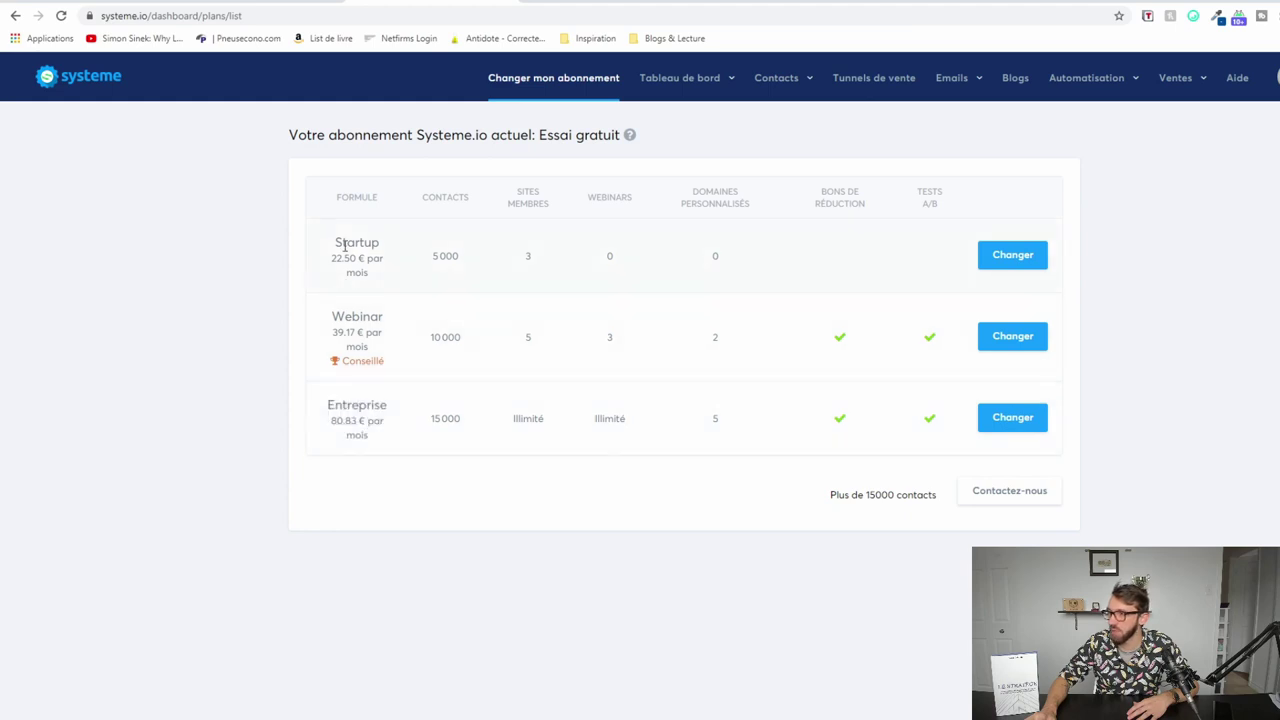
# Examine the Startup plan's monthly price and its limits for contacts, member sites, webinars and custom domains
pyautogui.moveTo(654, 80)
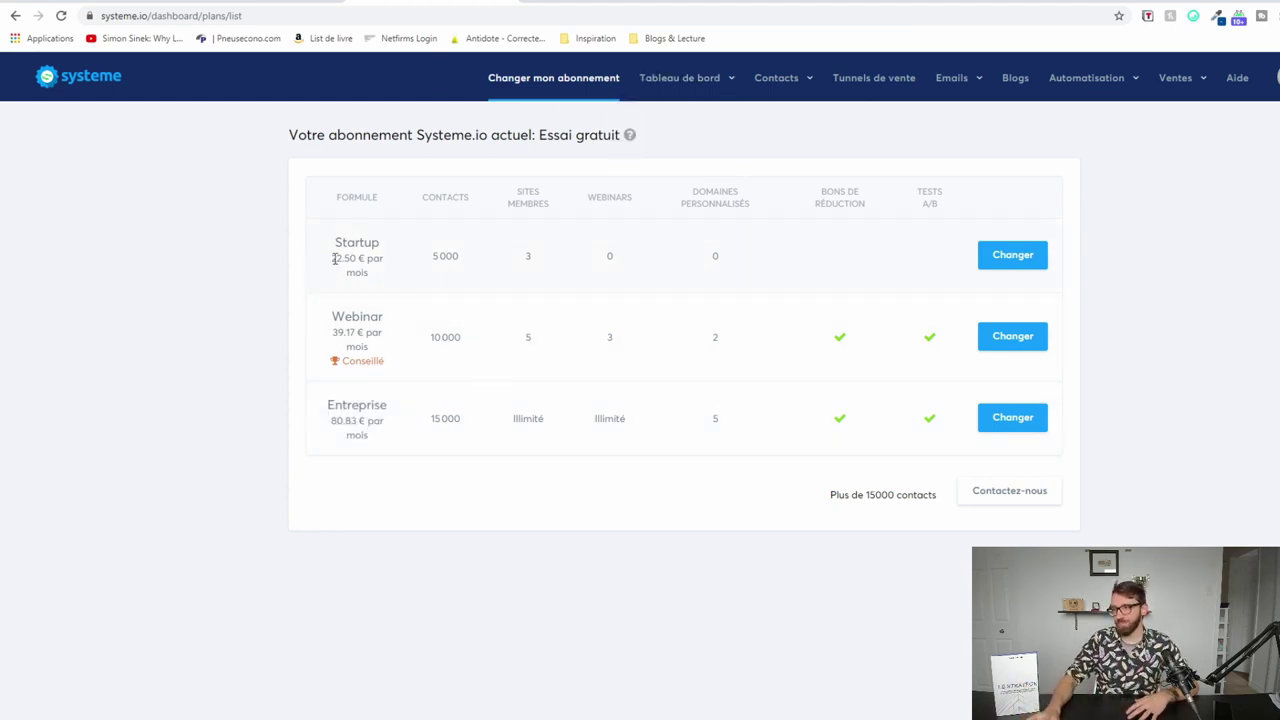
pyautogui.moveTo(332, 257); pyautogui.dragTo(367, 270)
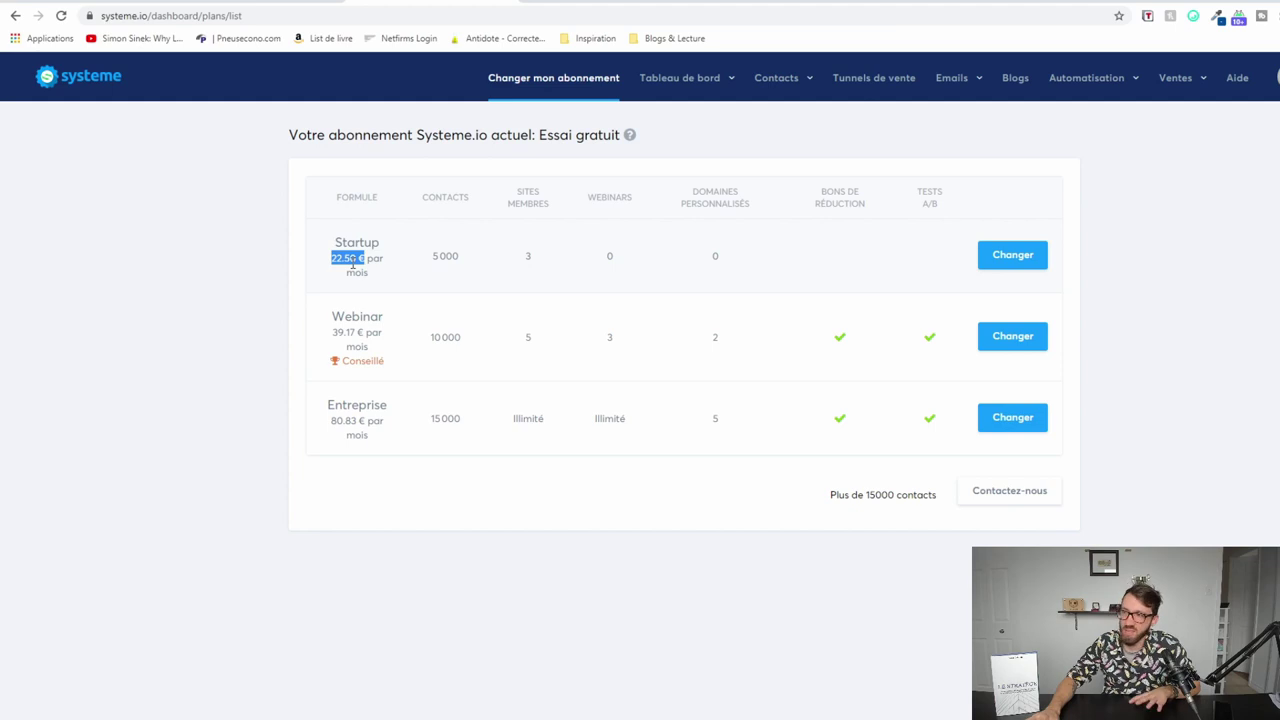
pyautogui.doubleClick(440, 256)
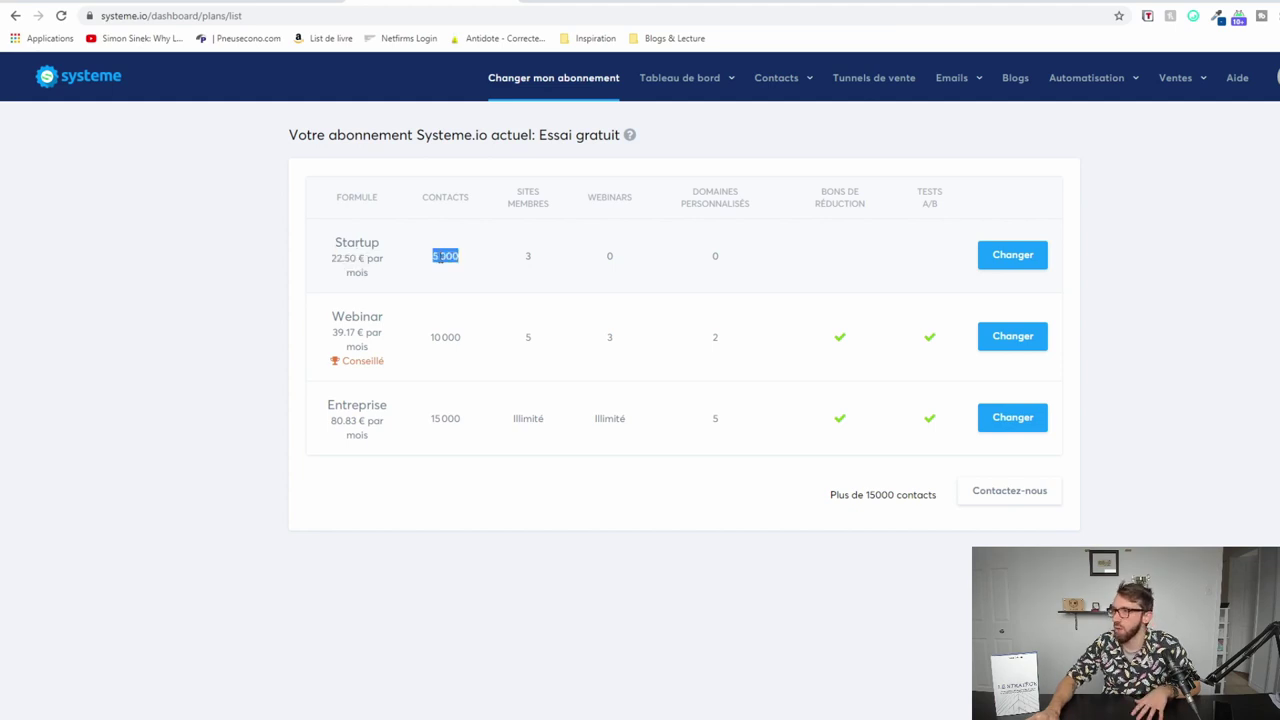
pyautogui.click(536, 262)
pyautogui.doubleClick(530, 257)
pyautogui.doubleClick(608, 256)
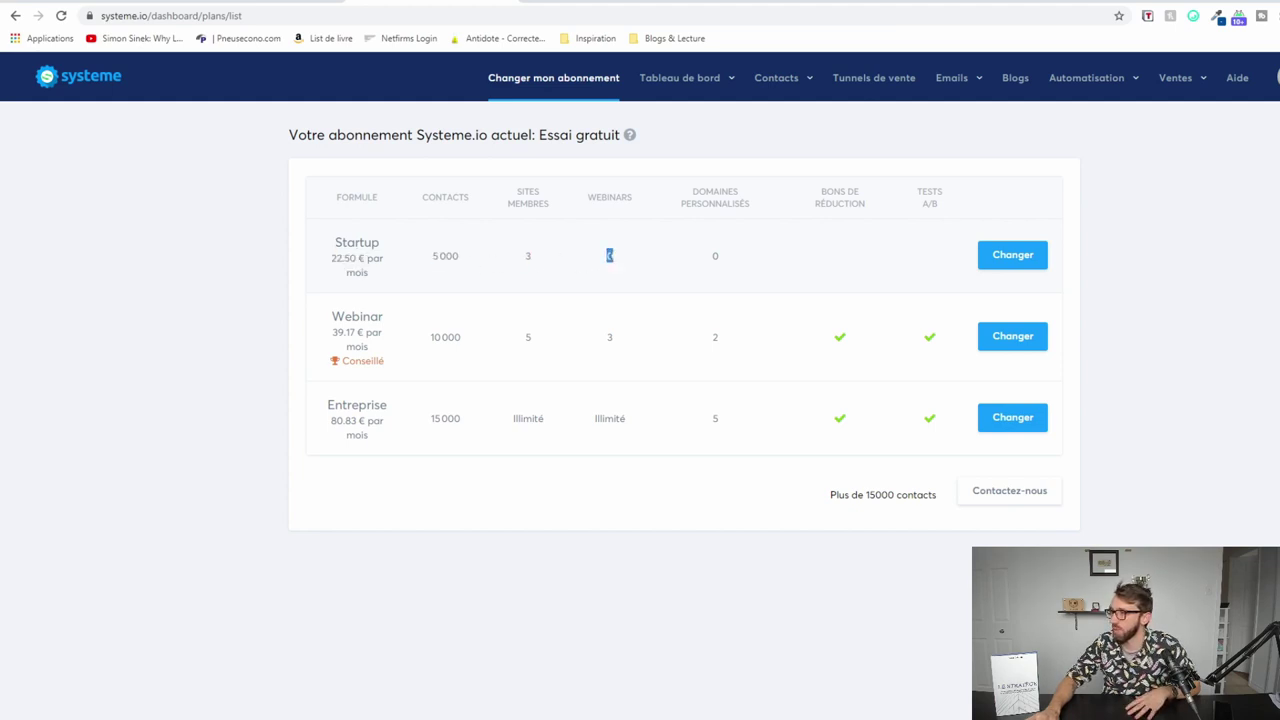
pyautogui.click(725, 263)
pyautogui.doubleClick(714, 256)
pyautogui.click(712, 262)
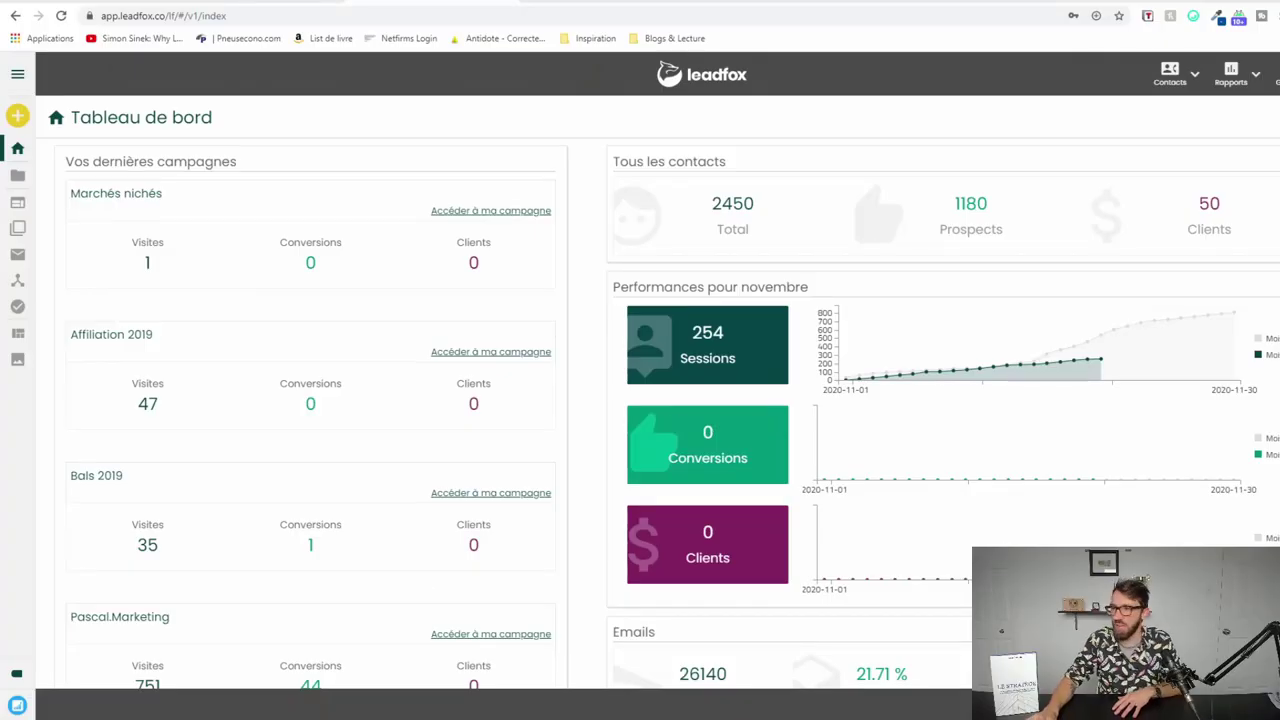
# Look through the Leadfox dashboard, from the latest campaigns to the contact, email and landing page statistics
pyautogui.scroll(-3, 657, 294)
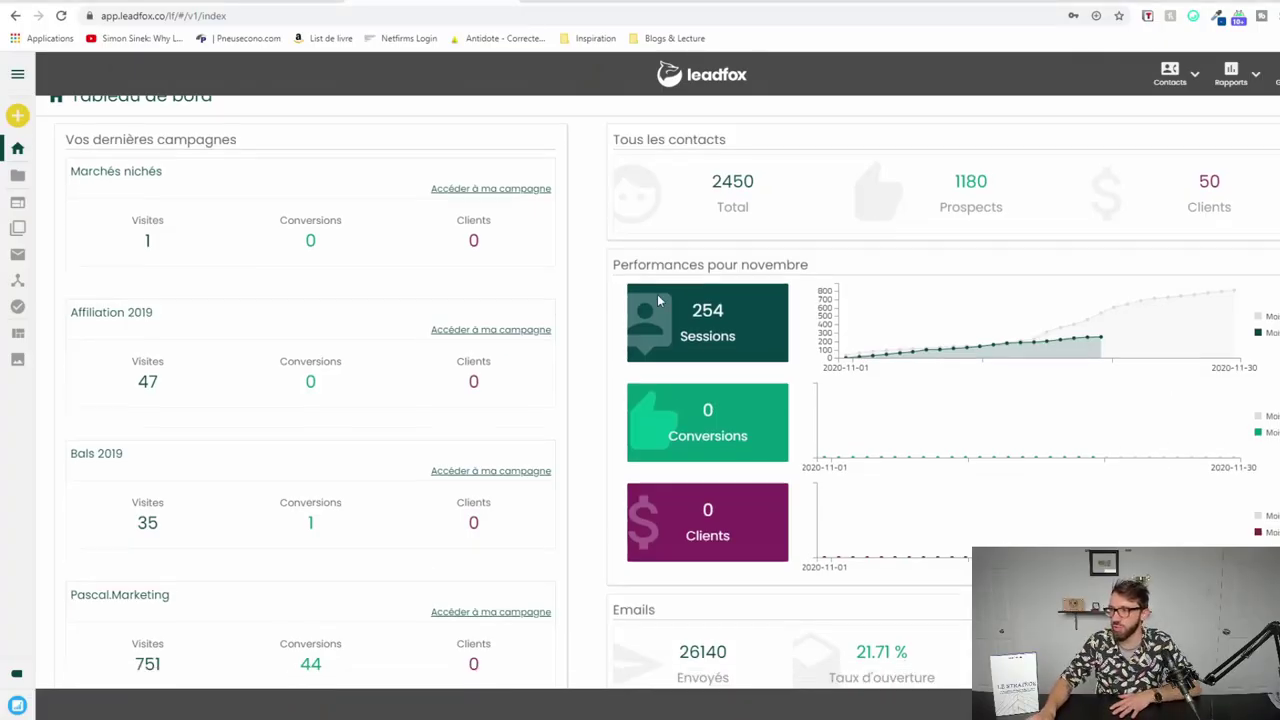
pyautogui.scroll(-1, 606, 257)
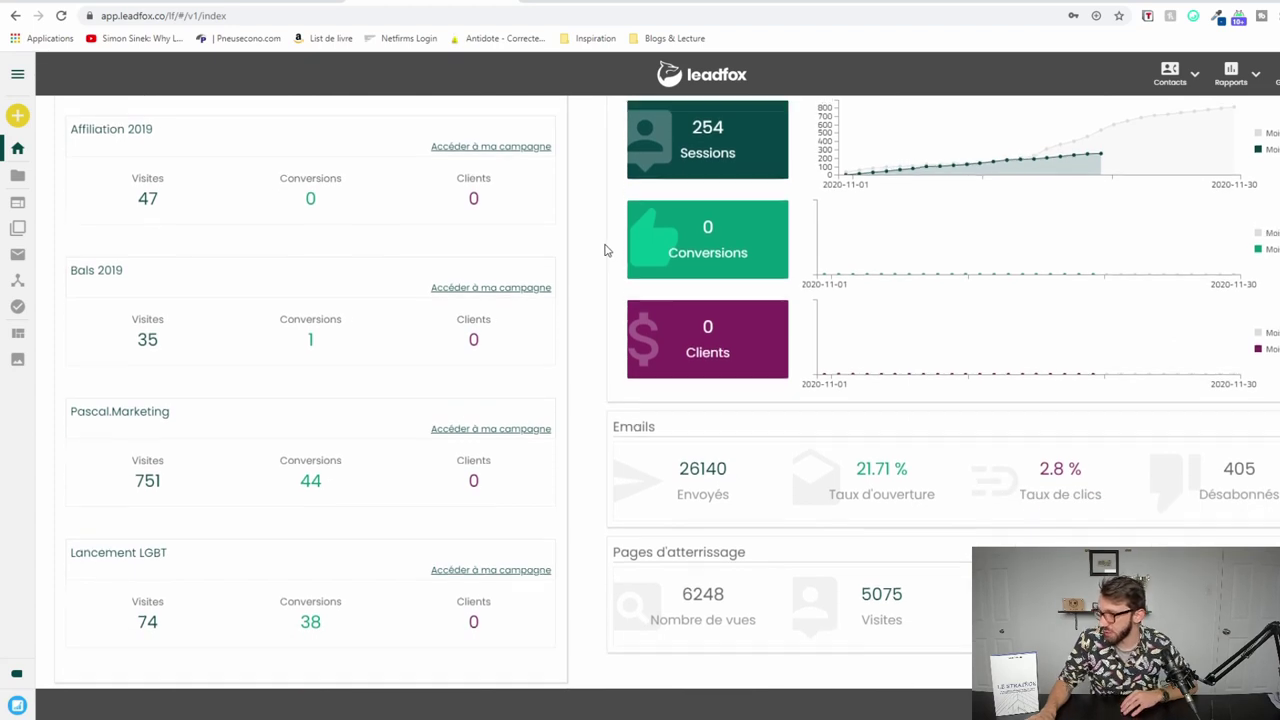
pyautogui.scroll(4, 606, 255)
pyautogui.scroll(-1, 632, 424)
pyautogui.scroll(-3, 632, 424)
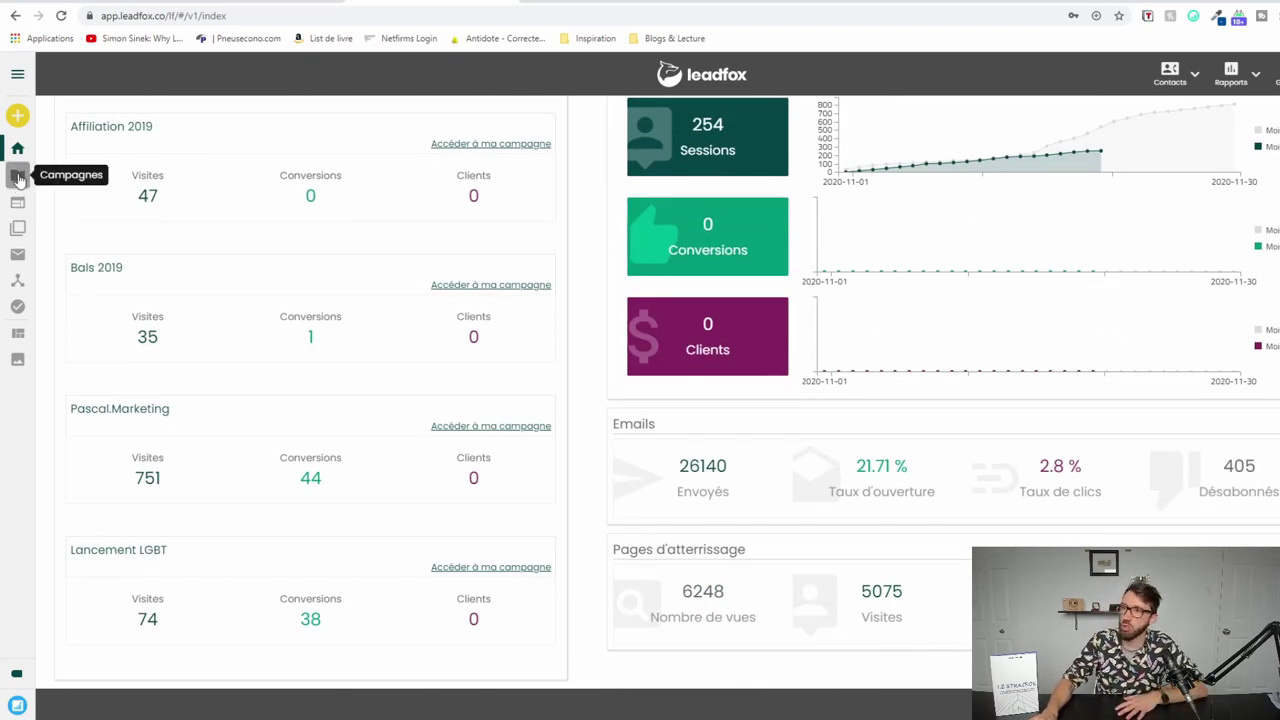
pyautogui.scroll(3, 883, 443)
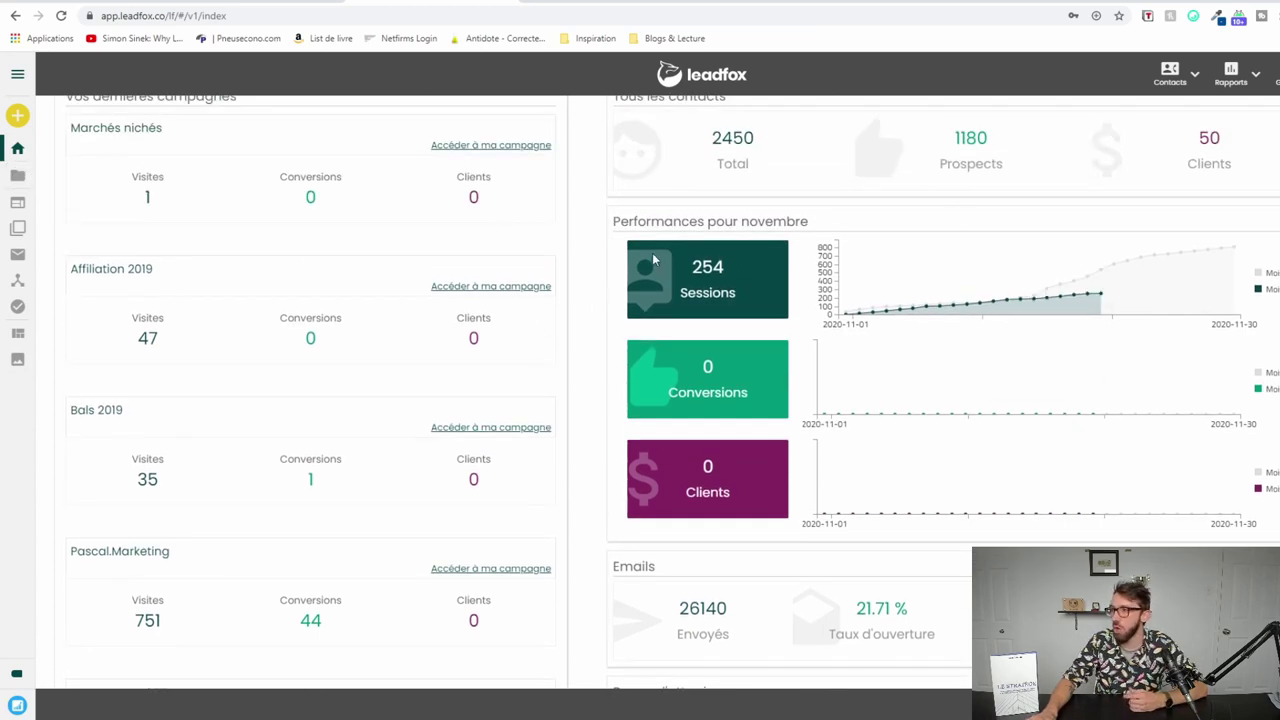
# Examine the November sessions, conversions and clients, plus the email and landing page statistics on the dashboard
pyautogui.moveTo(655, 260); pyautogui.dragTo(757, 289)
pyautogui.moveTo(614, 221); pyautogui.dragTo(826, 225)
pyautogui.click(742, 268)
pyautogui.moveTo(686, 262); pyautogui.dragTo(745, 302)
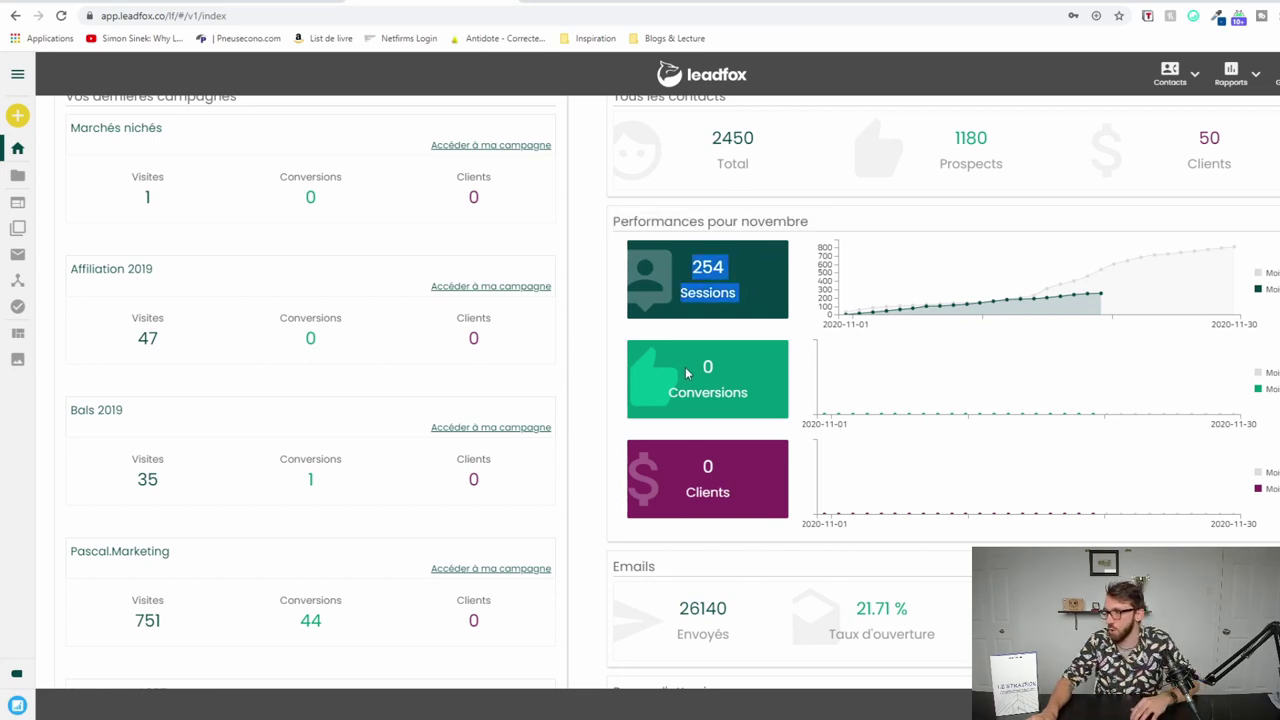
pyautogui.moveTo(665, 384); pyautogui.dragTo(750, 401)
pyautogui.moveTo(686, 460); pyautogui.dragTo(803, 547)
pyautogui.scroll(-2, 199, 537)
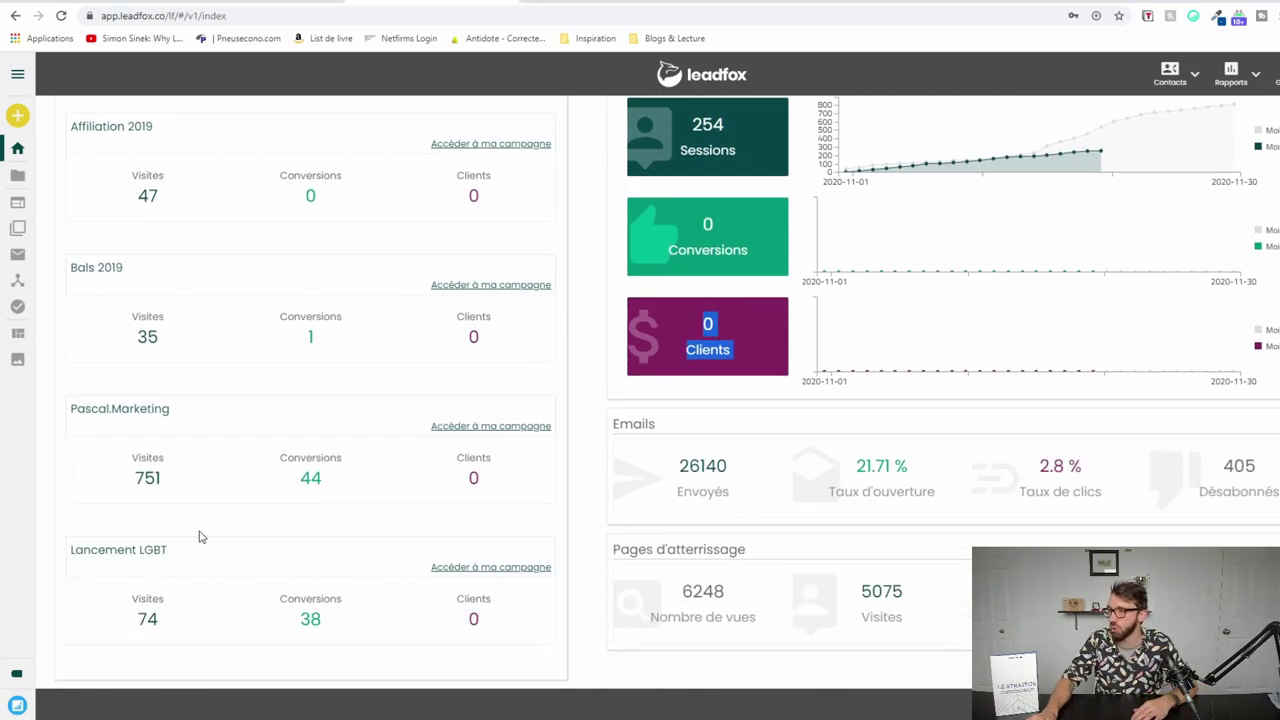
pyautogui.moveTo(612, 458); pyautogui.dragTo(1250, 494)
pyautogui.moveTo(640, 580); pyautogui.dragTo(905, 622)
pyautogui.click(905, 622)
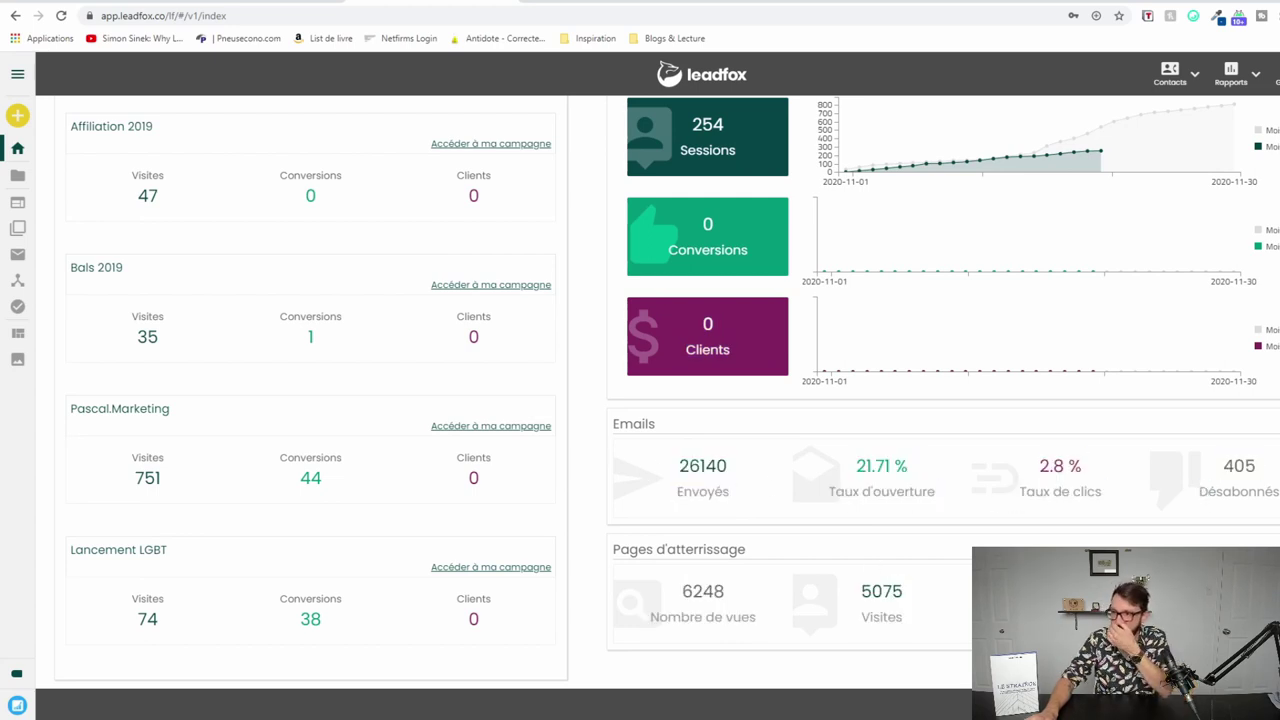
# Open the list of emails and review the sent counts, open rates and click rates of past newsletters
pyautogui.scroll(3, 488, 437)
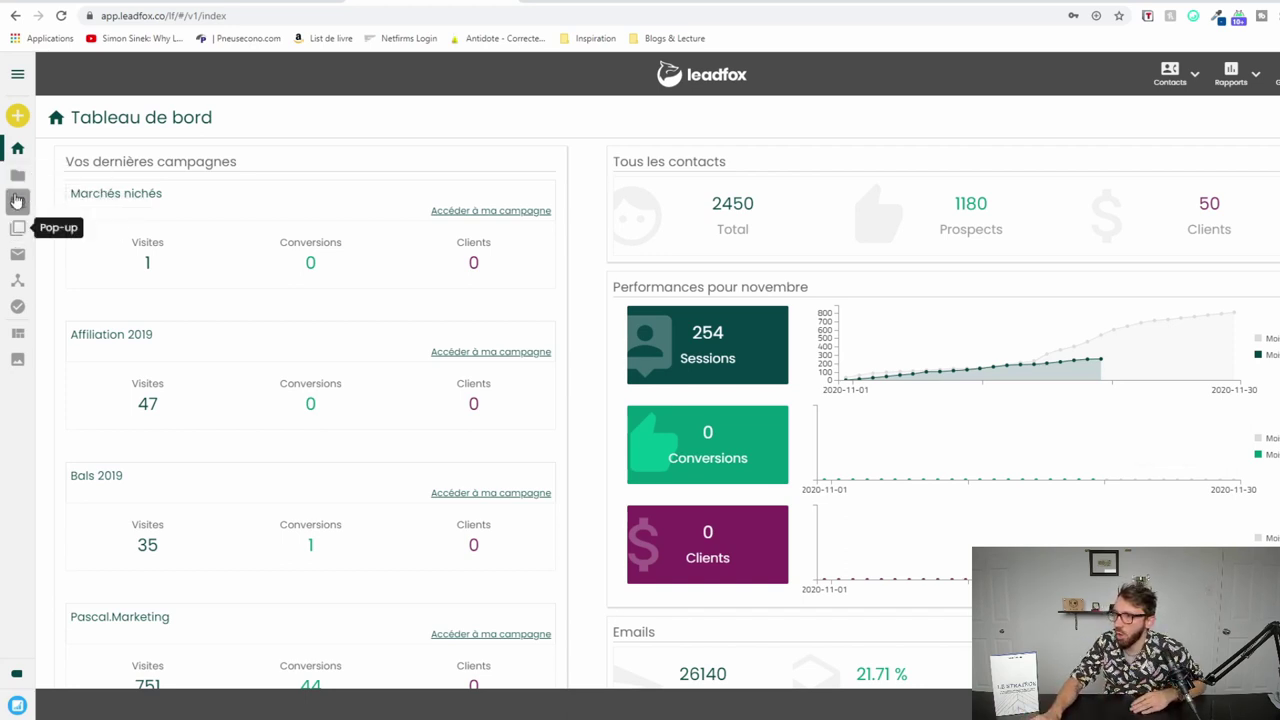
pyautogui.click(18, 254)
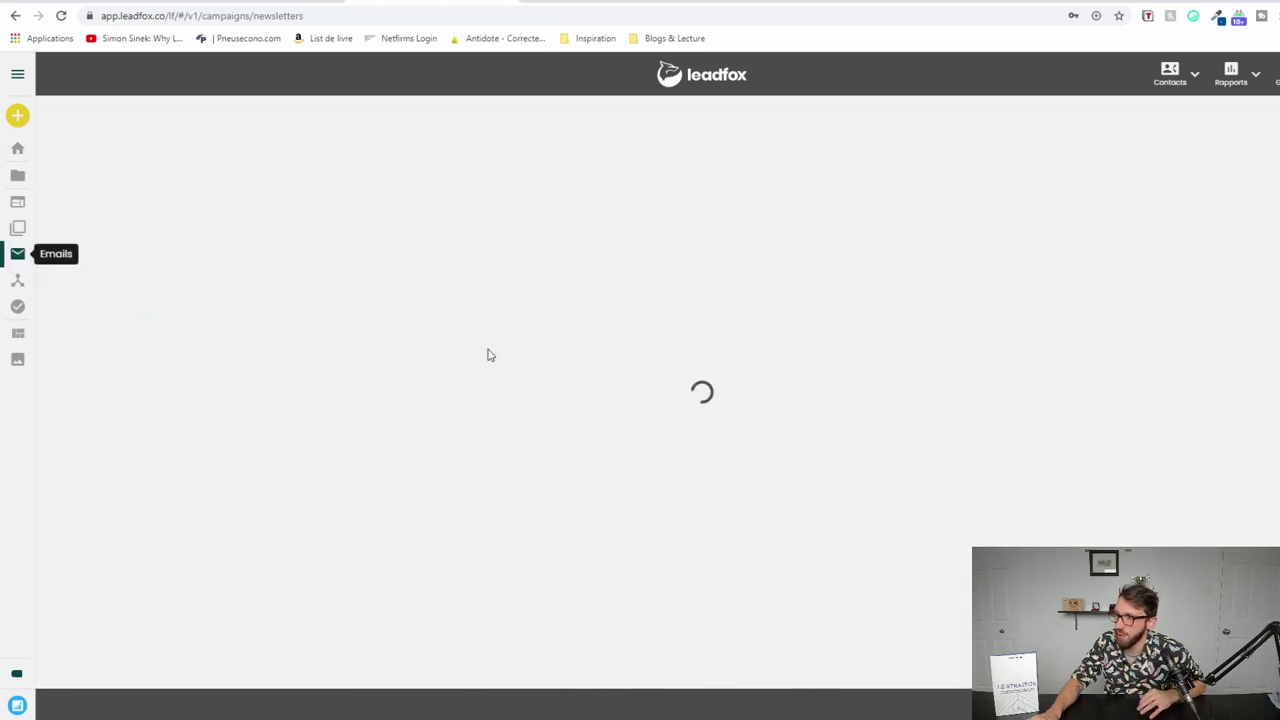
pyautogui.scroll(-2, 413, 265)
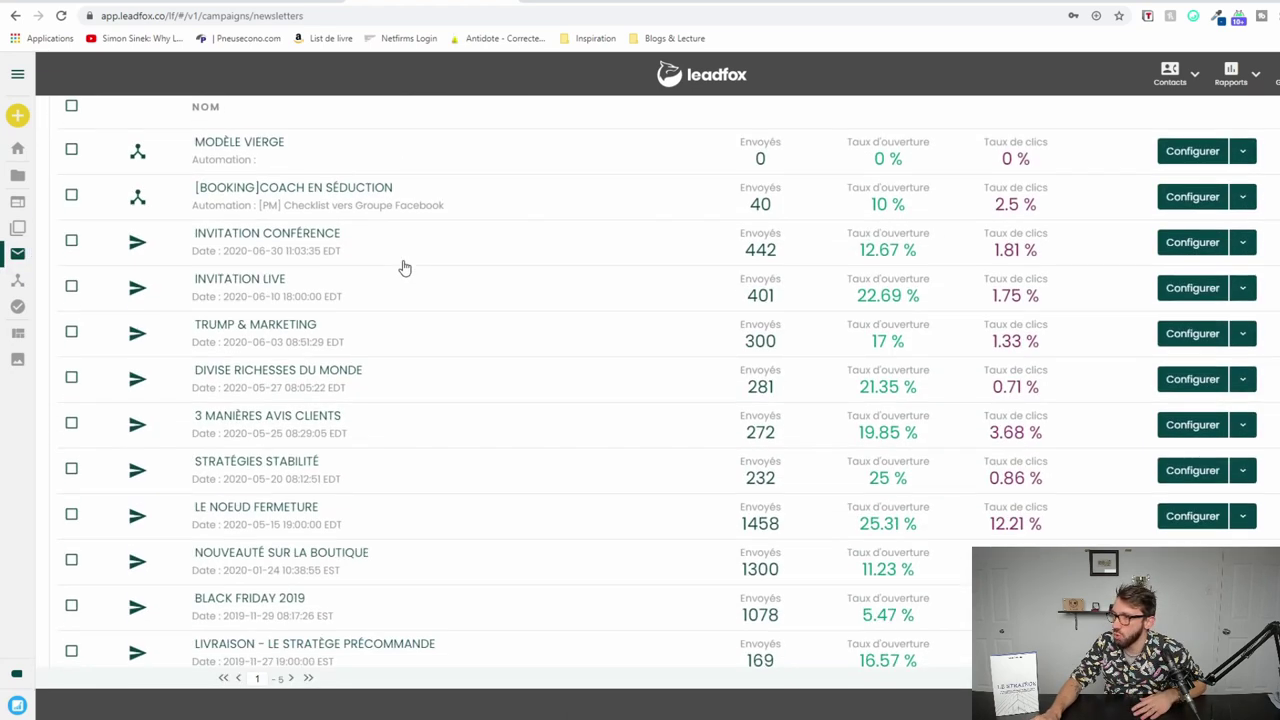
pyautogui.scroll(2, 401, 268)
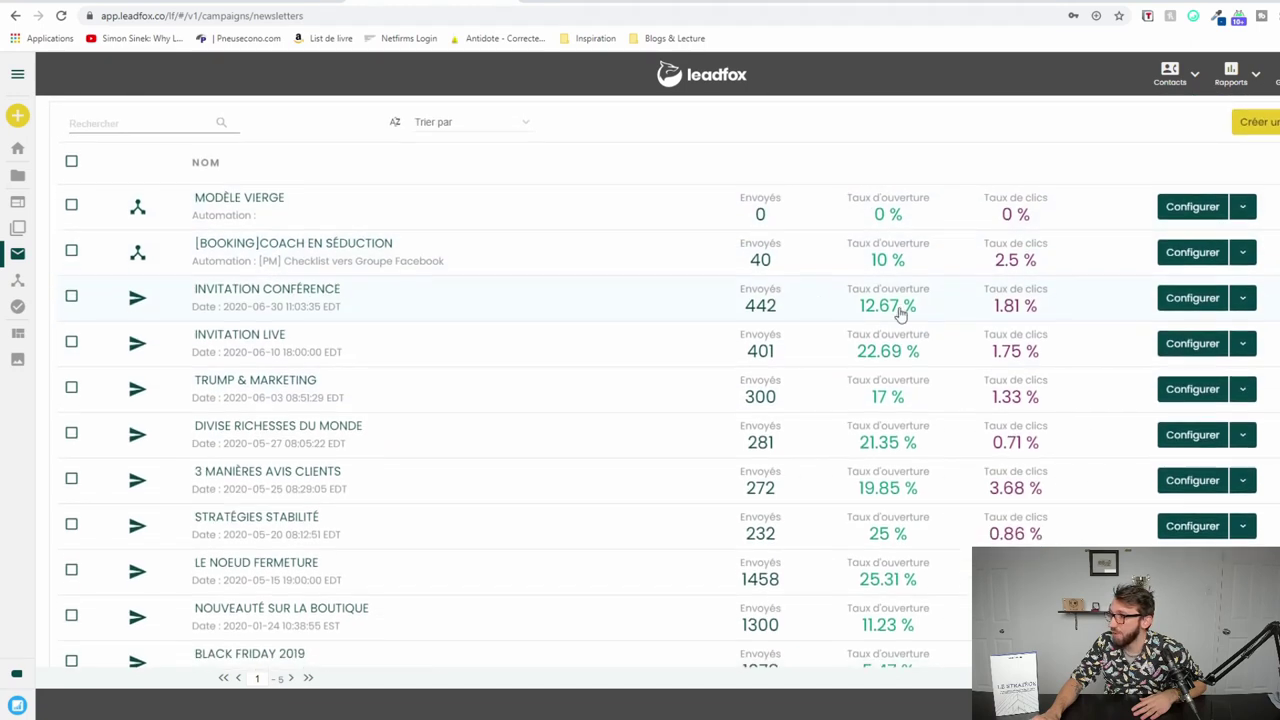
pyautogui.scroll(-3, 818, 450)
pyautogui.scroll(-4, 818, 450)
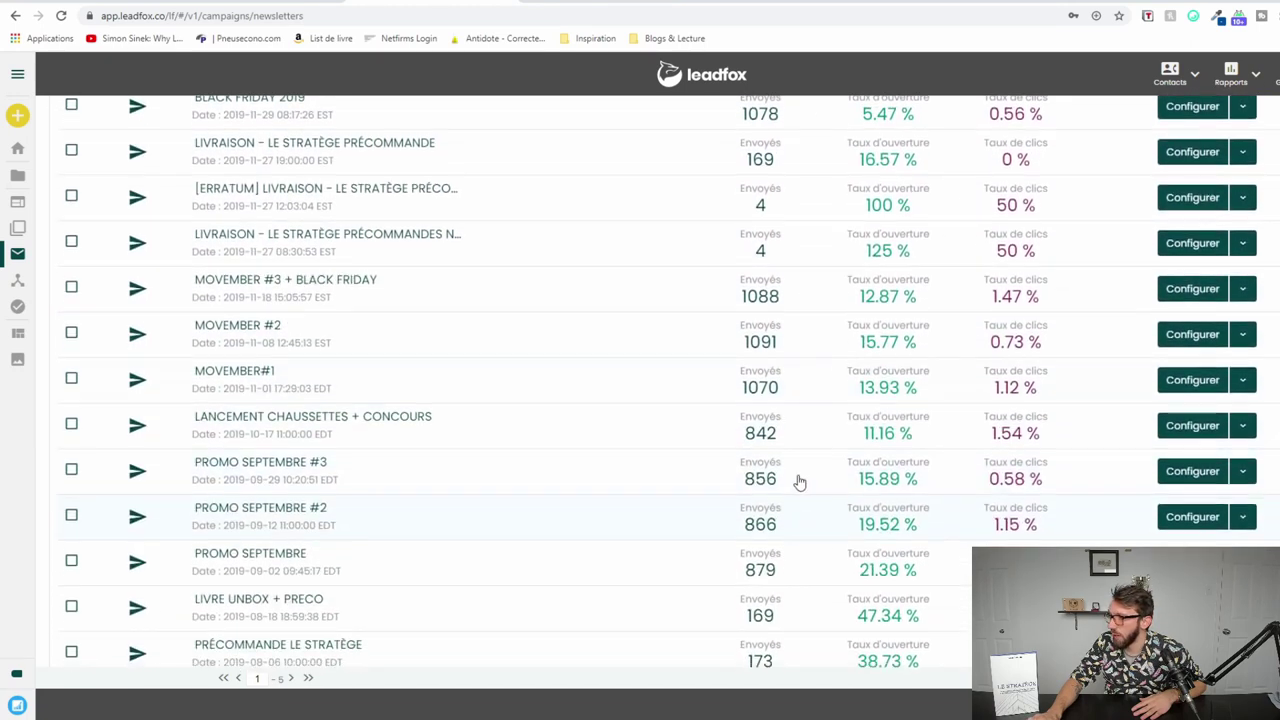
# Compare the open and click rates of the 2019 and 2020 newsletters in the email list
pyautogui.scroll(5, 961, 592)
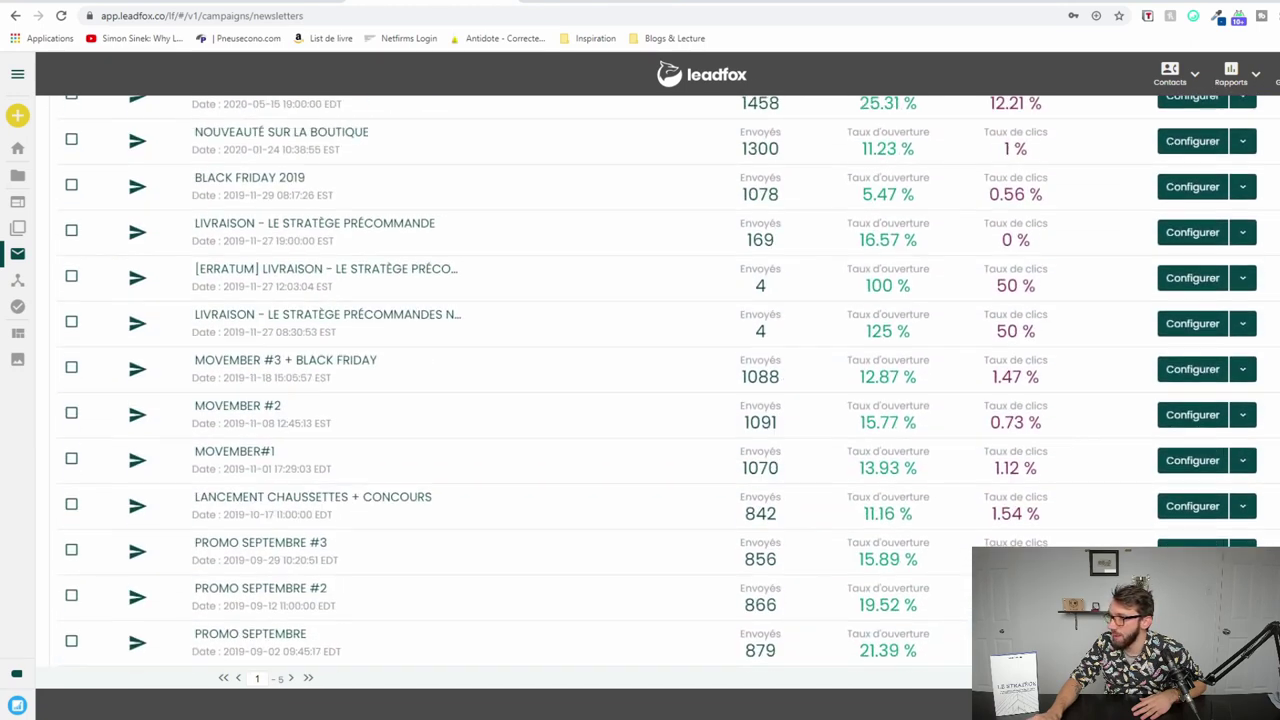
pyautogui.scroll(2, 917, 471)
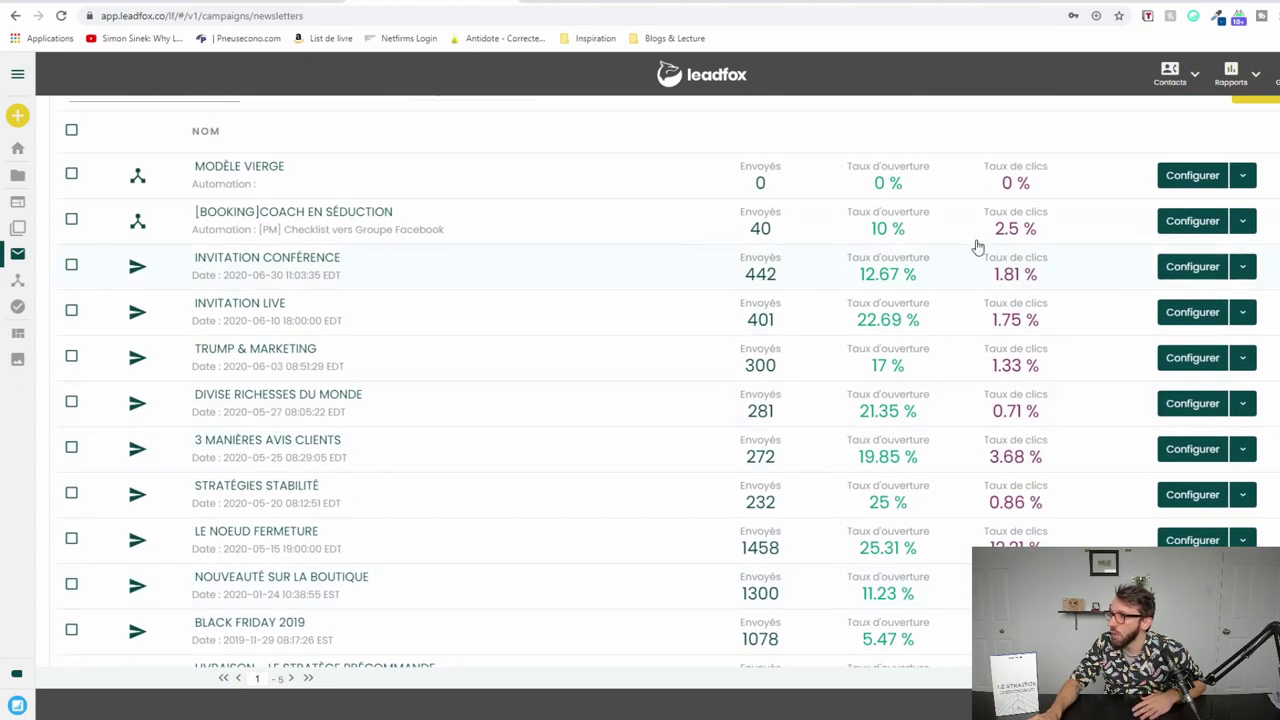
pyautogui.scroll(-2, 910, 297)
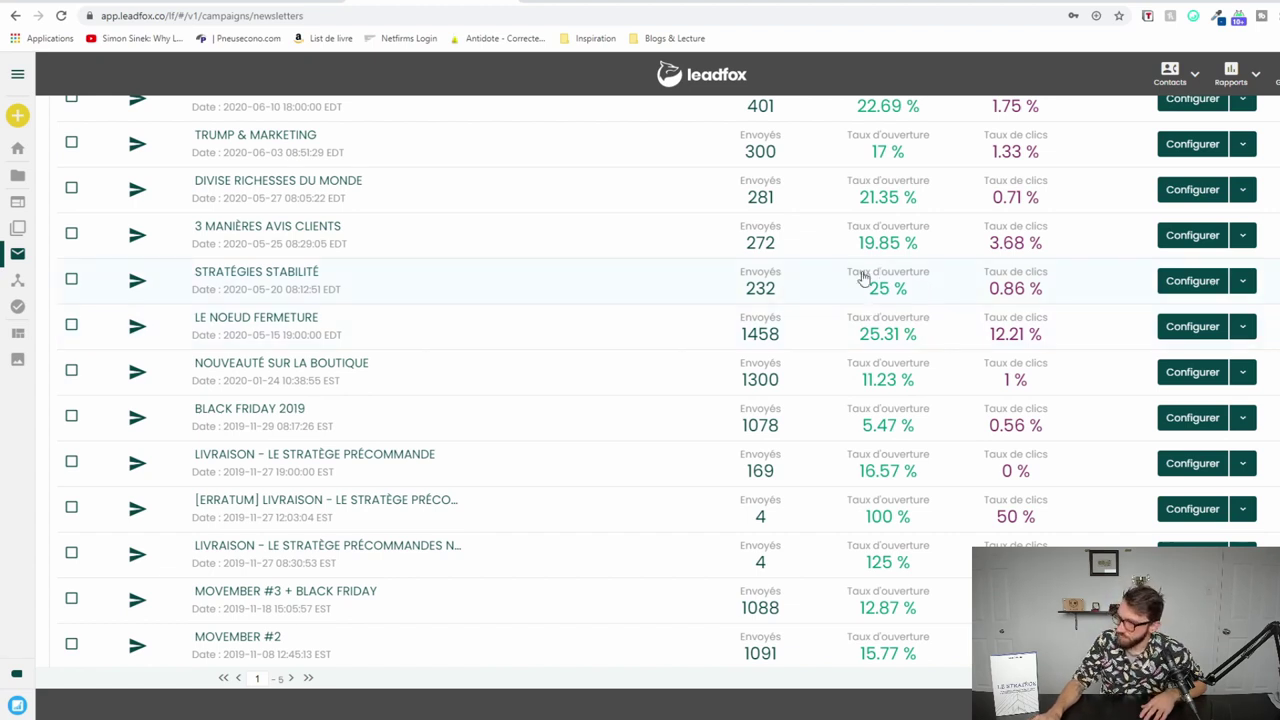
pyautogui.scroll(1, 857, 284)
pyautogui.scroll(3, 832, 380)
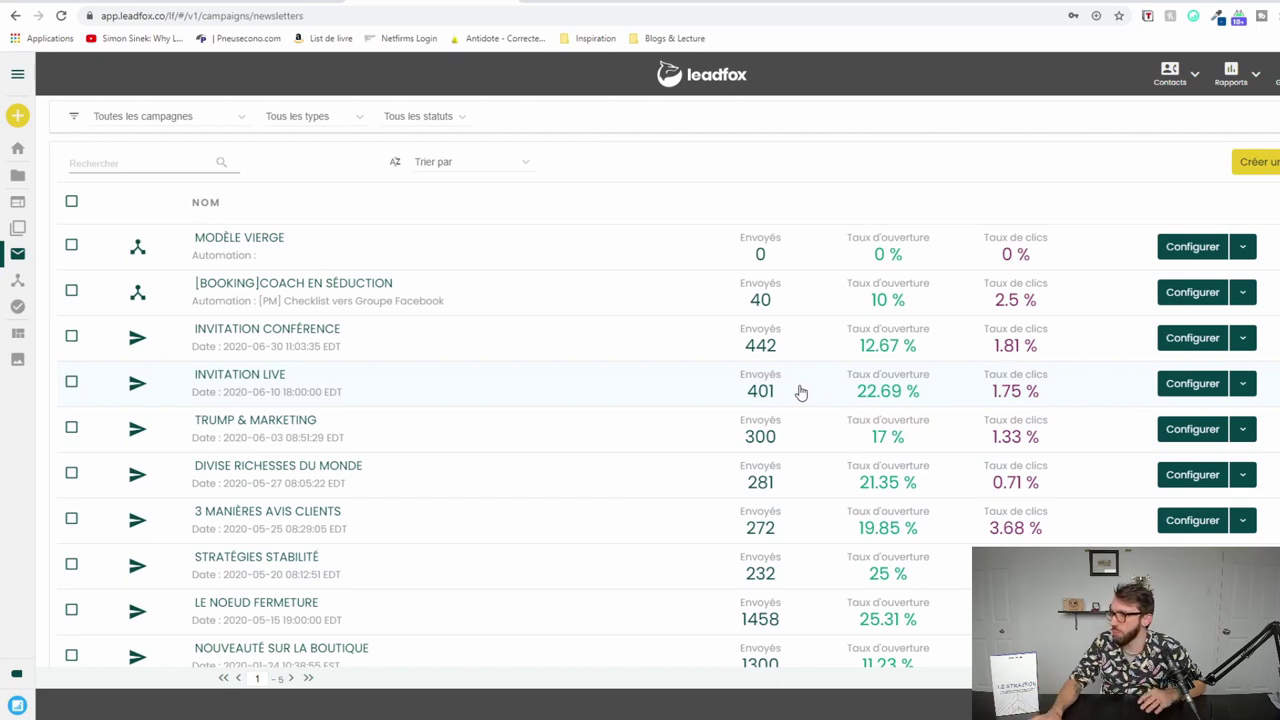
pyautogui.scroll(-4, 720, 362)
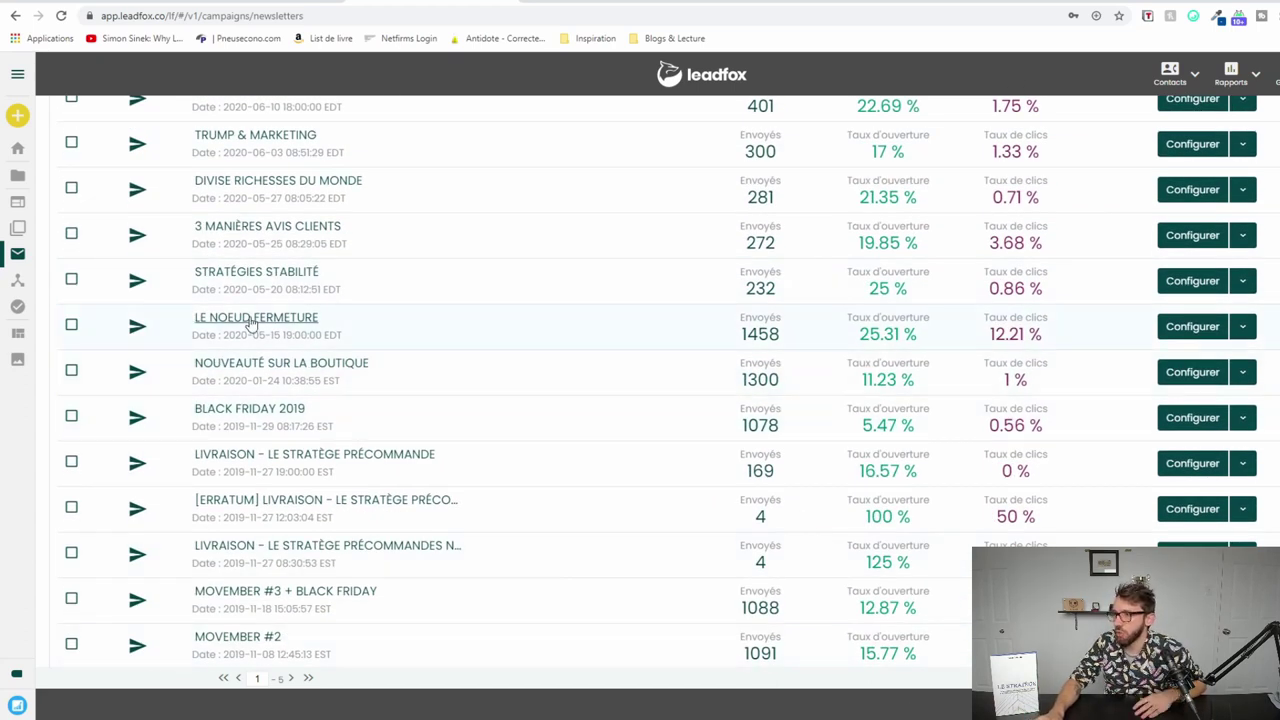
pyautogui.scroll(3, 280, 410)
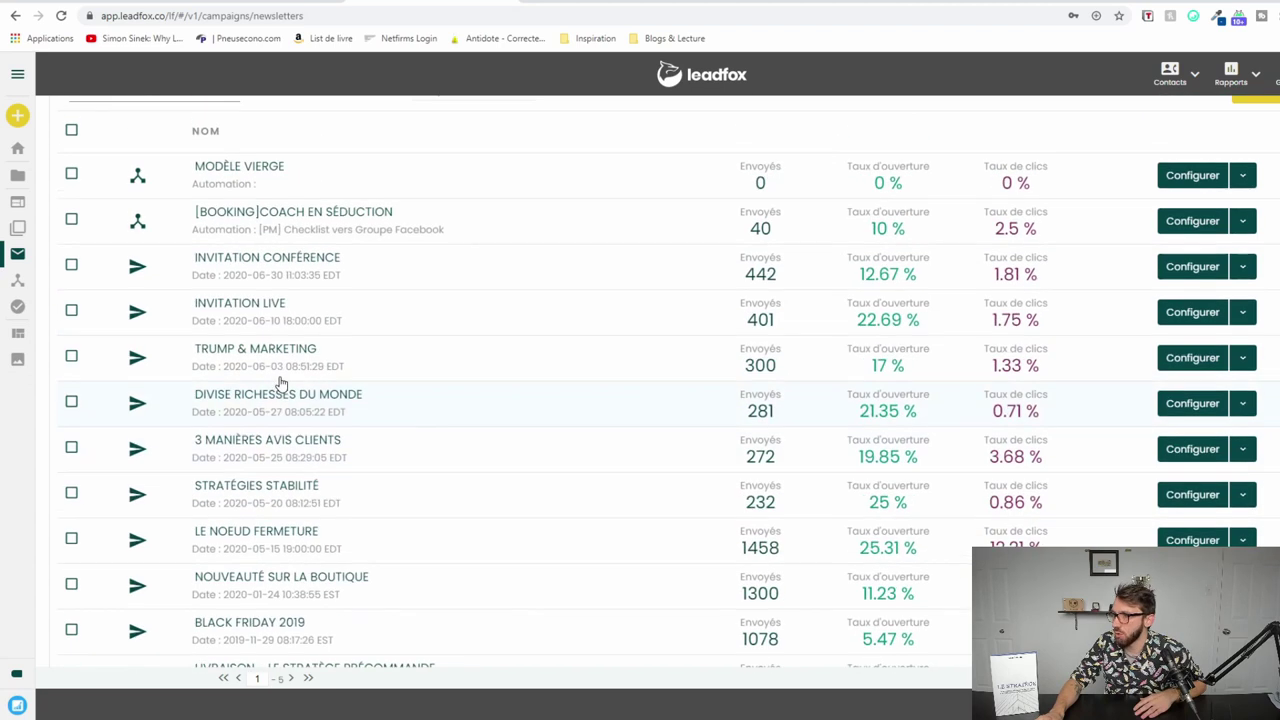
# Open the Invitation Conférence newsletter's report and examine its sent count, open rate, click rate, unsubscribes and most popular links
pyautogui.click(262, 262)
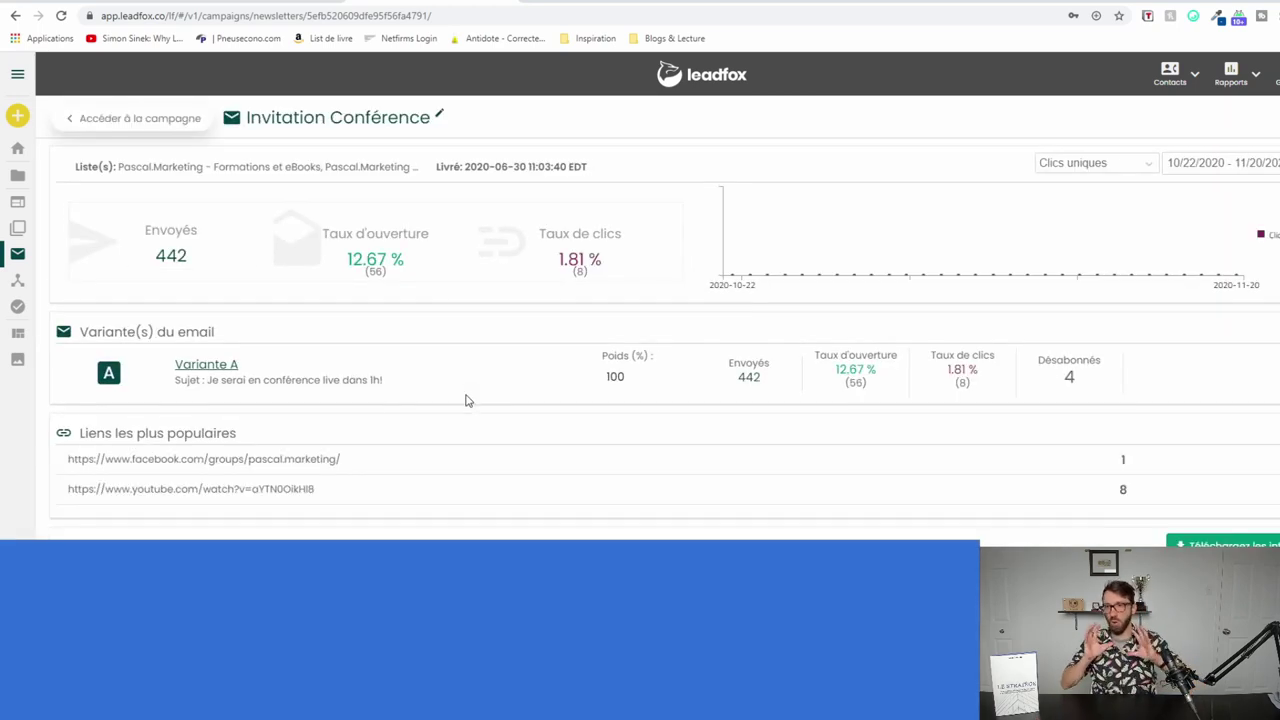
pyautogui.scroll(-2, 449, 358)
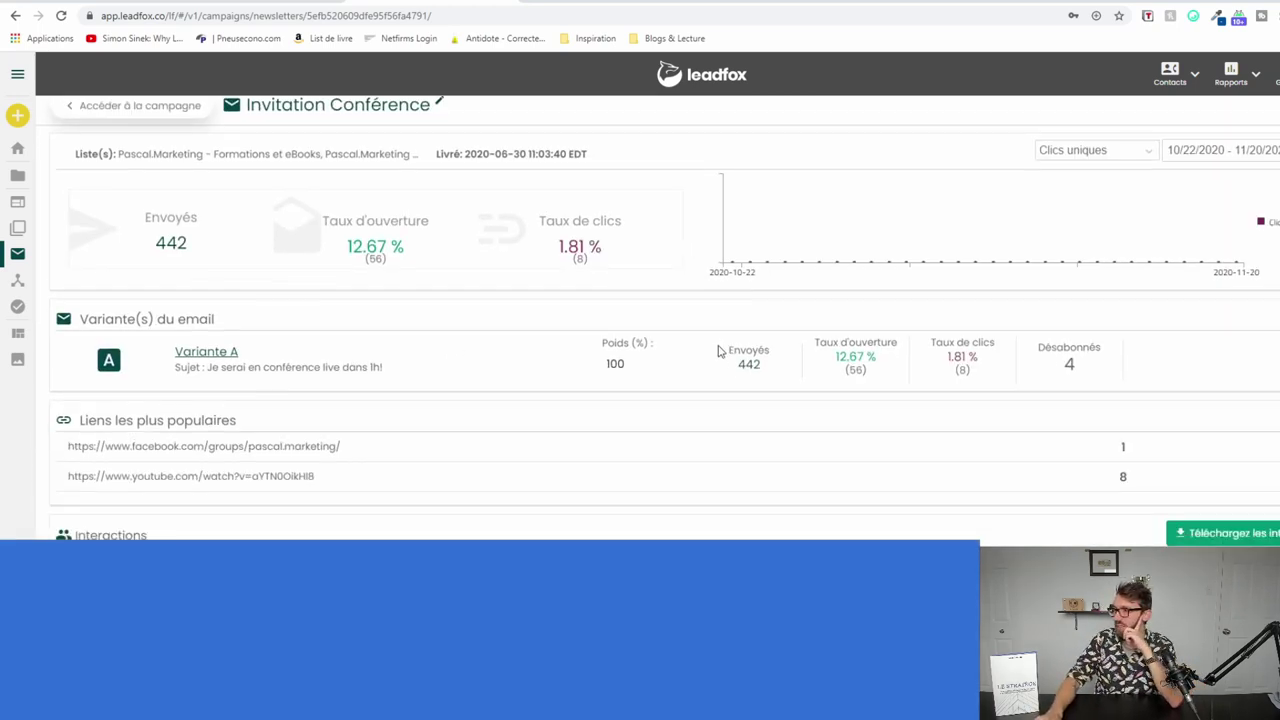
pyautogui.scroll(2, 408, 257)
pyautogui.moveTo(142, 229); pyautogui.dragTo(521, 270)
pyautogui.click(560, 263)
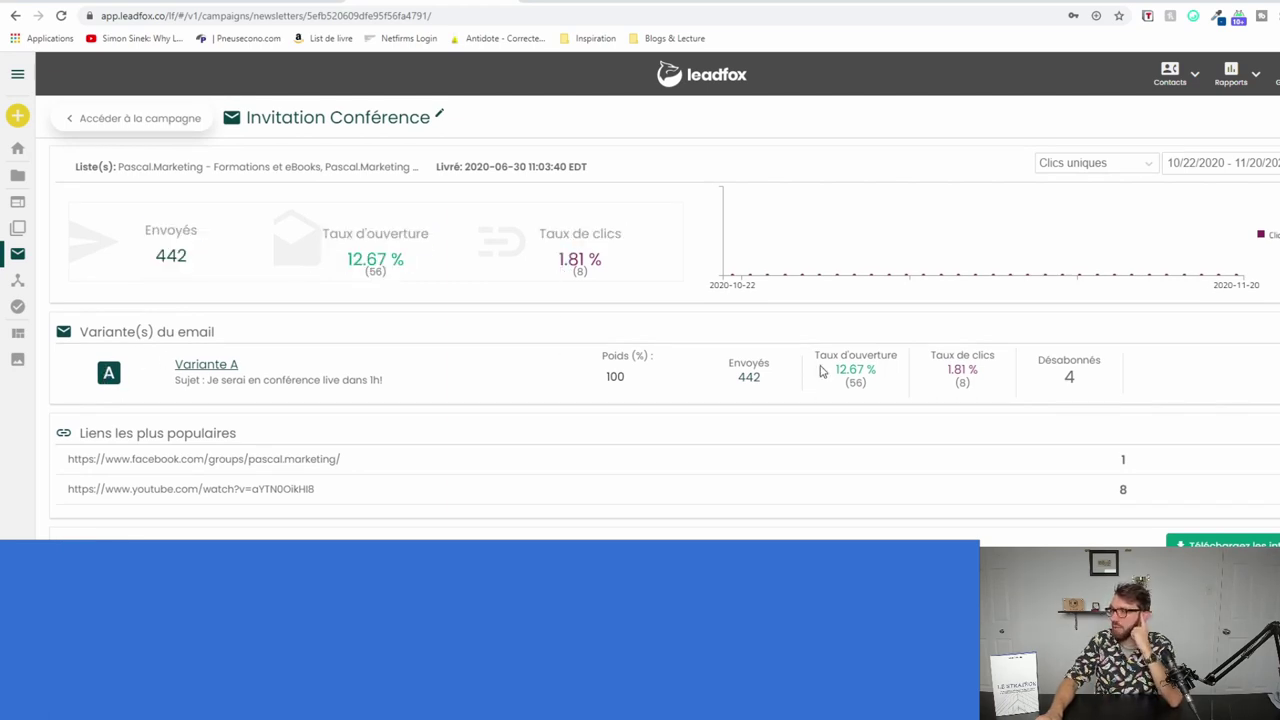
pyautogui.moveTo(741, 364); pyautogui.dragTo(995, 383)
pyautogui.click(1136, 396)
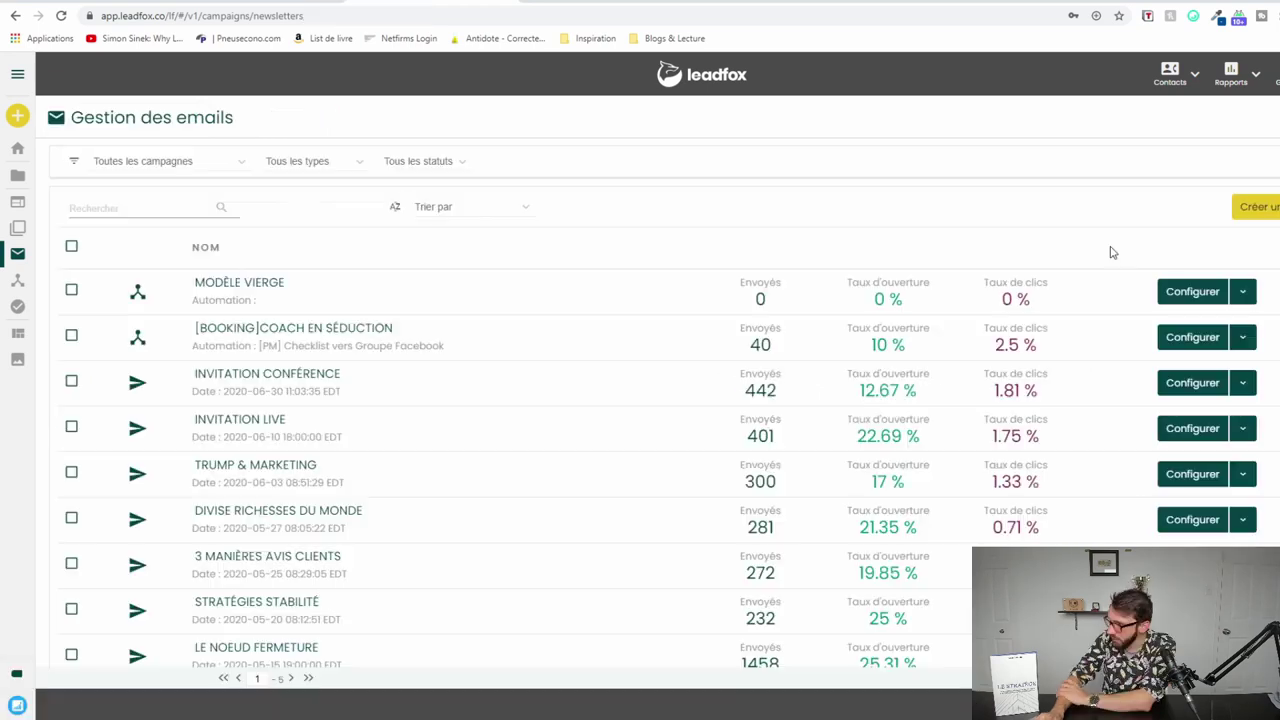
# Start creating a new email and browse the available email templates
pyautogui.click(1250, 208)
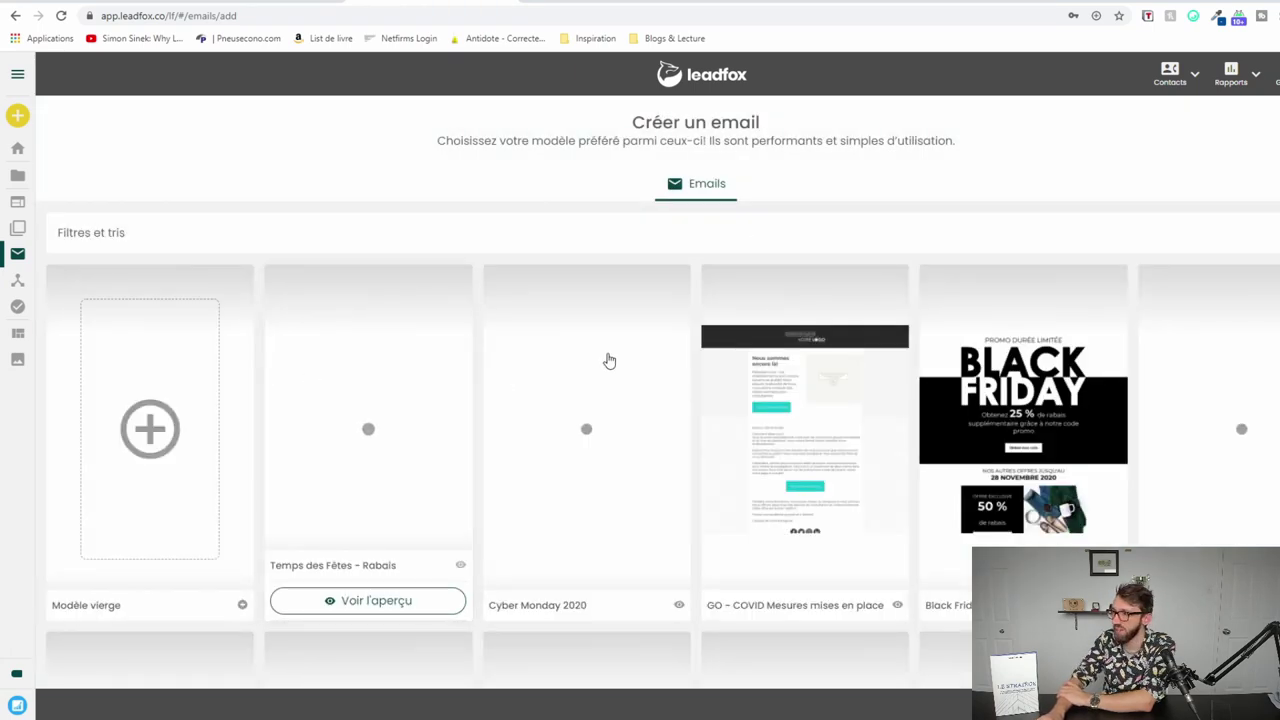
pyautogui.scroll(-5, 478, 332)
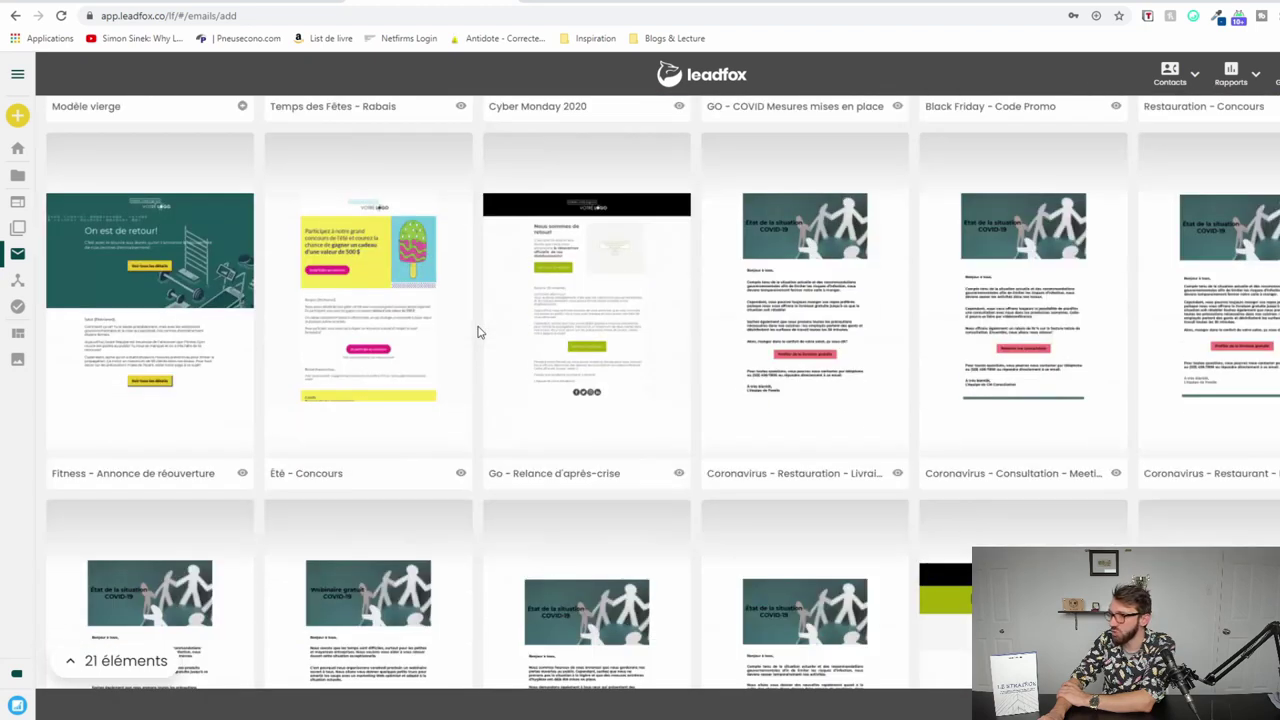
pyautogui.scroll(-5, 478, 332)
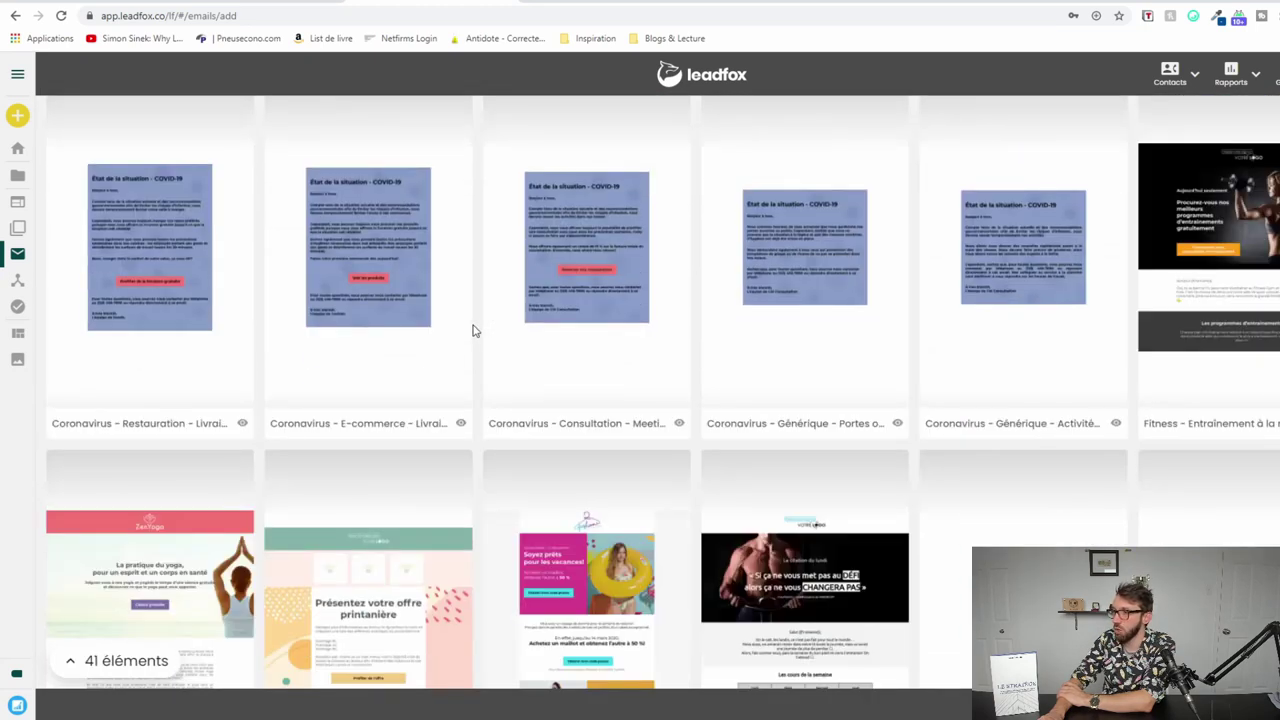
pyautogui.scroll(12, 478, 335)
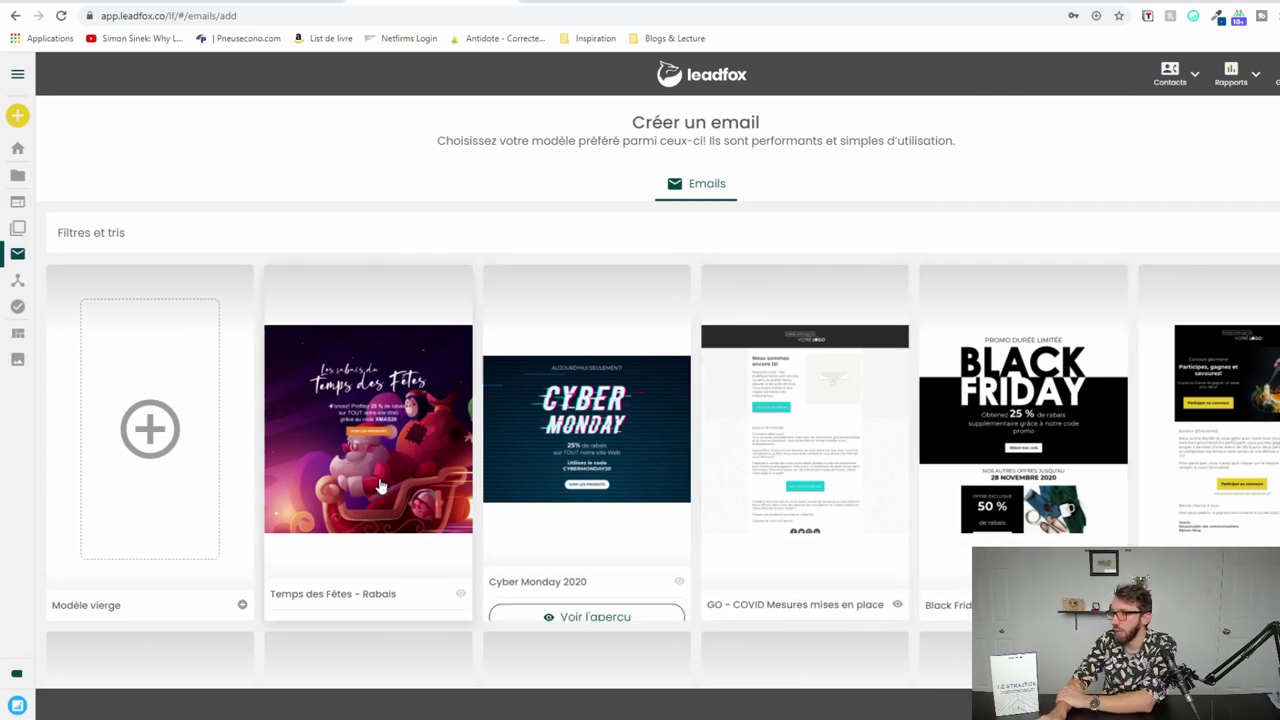
pyautogui.scroll(-4, 223, 429)
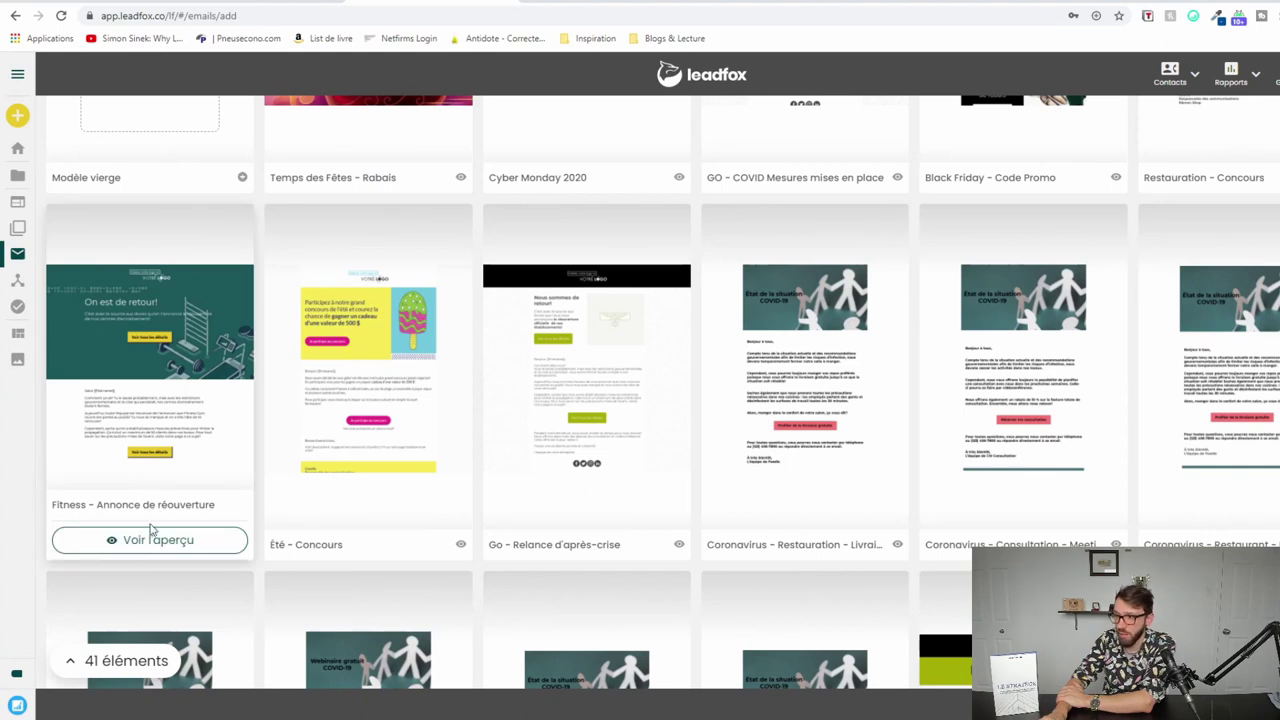
# Create an email from the Fitness - Annonce de réouverture template and link it to a campaign
pyautogui.click(147, 545)
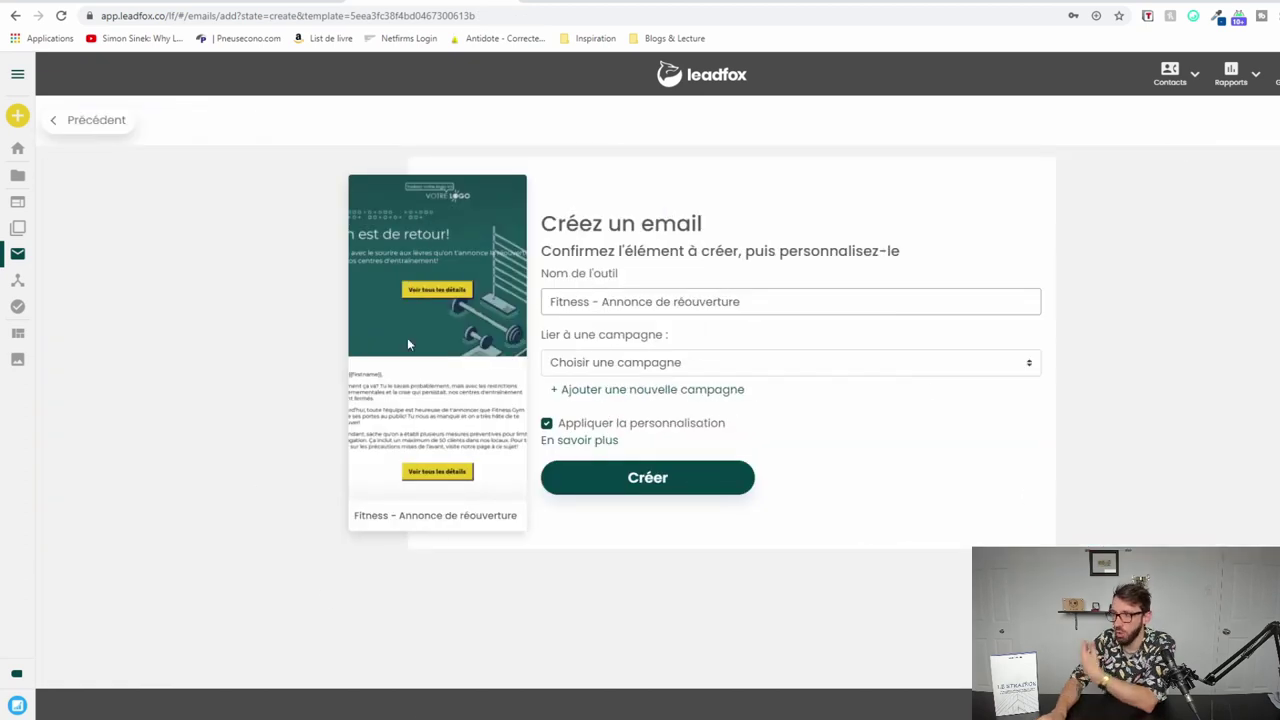
pyautogui.click(631, 365)
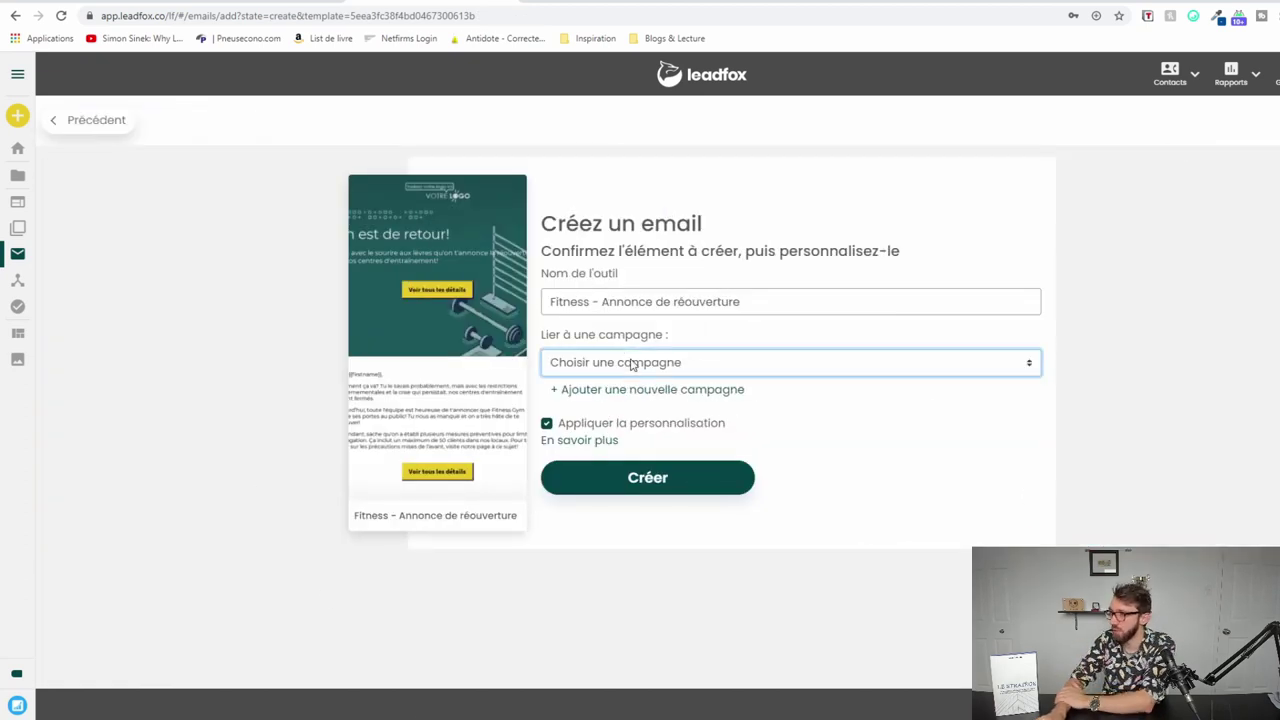
pyautogui.click(614, 422)
pyautogui.click(629, 480)
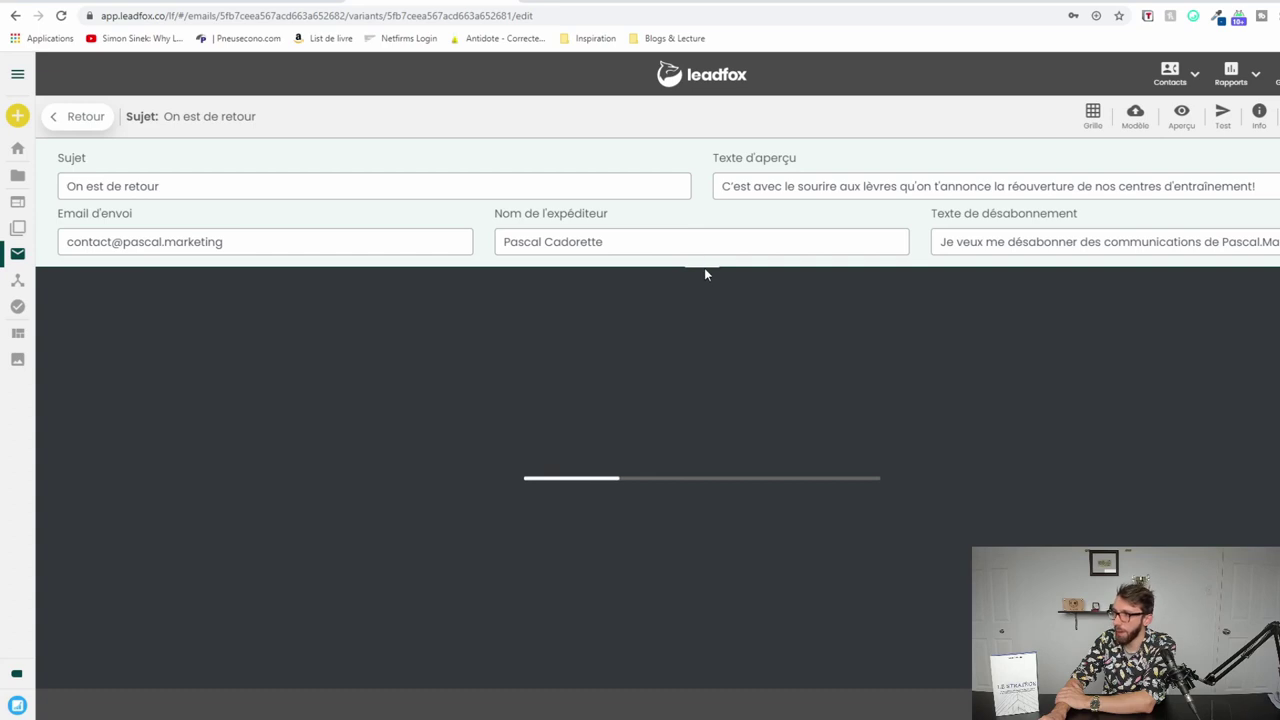
# Add text and image blocks above the body's Voir tous les détails button and a new button block below it
pyautogui.scroll(-5, 645, 540)
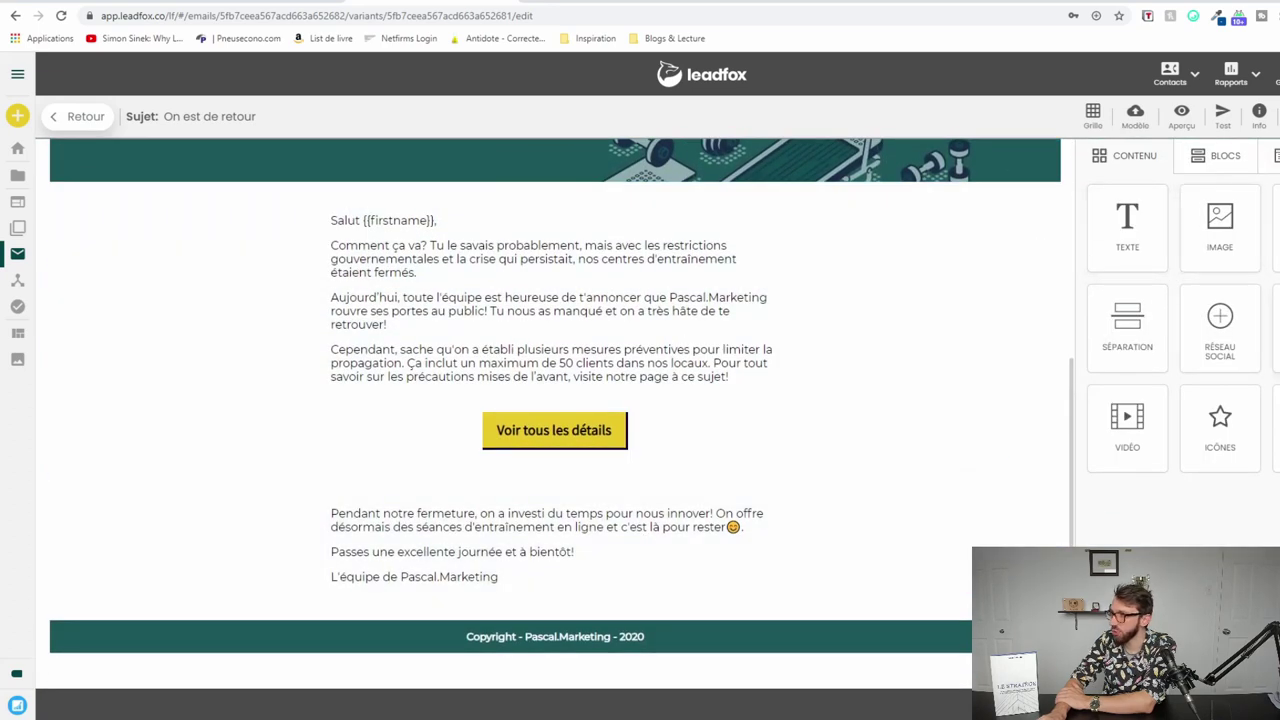
pyautogui.moveTo(1176, 254); pyautogui.dragTo(565, 397)
pyautogui.moveTo(1220, 230); pyautogui.dragTo(573, 430)
pyautogui.scroll(-1, 573, 430)
pyautogui.moveTo(1127, 325); pyautogui.dragTo(430, 565)
pyautogui.scroll(-2, 620, 450)
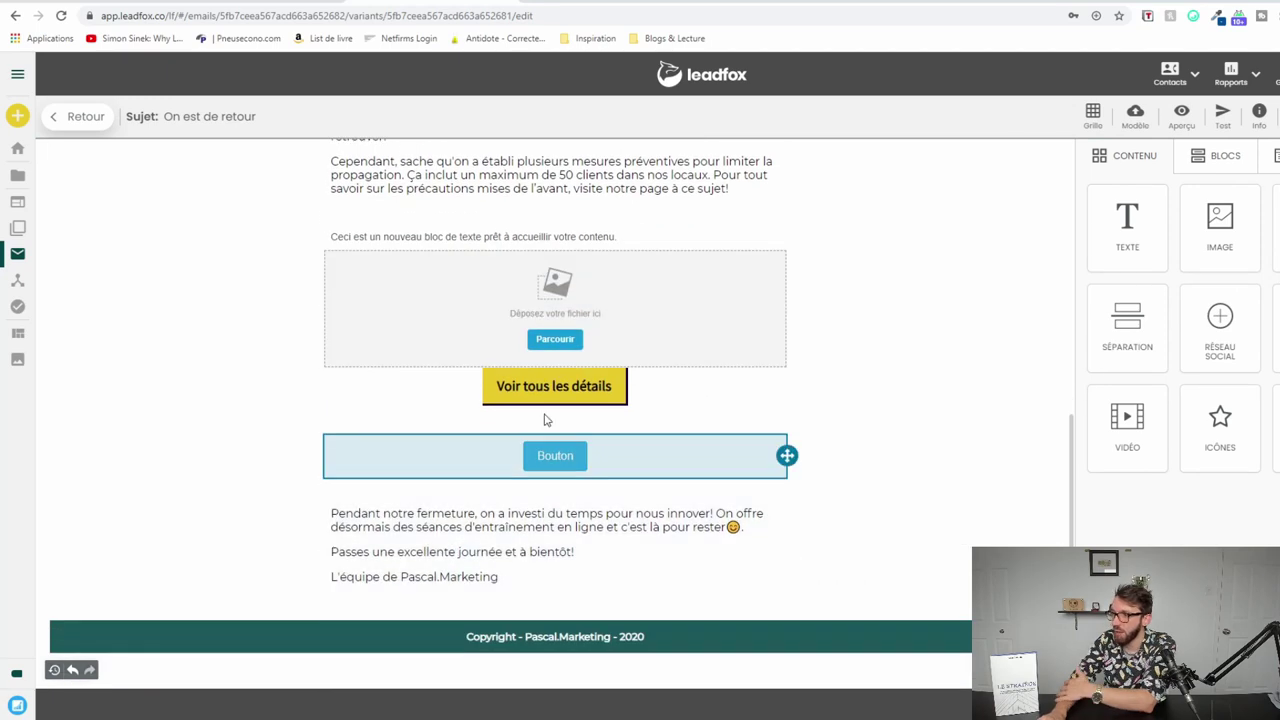
# Select the body's Voir tous les détails button and examine its link, colour, alignment, padding and border properties
pyautogui.scroll(2, 905, 397)
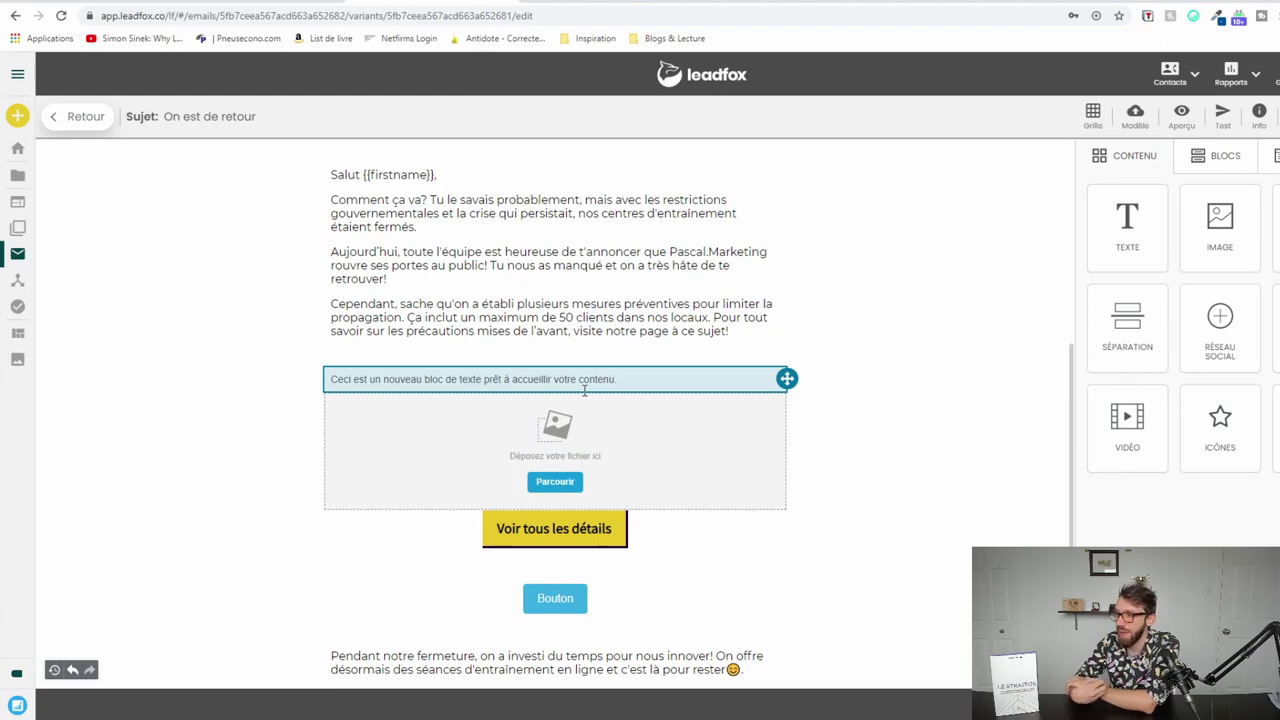
pyautogui.click(605, 540)
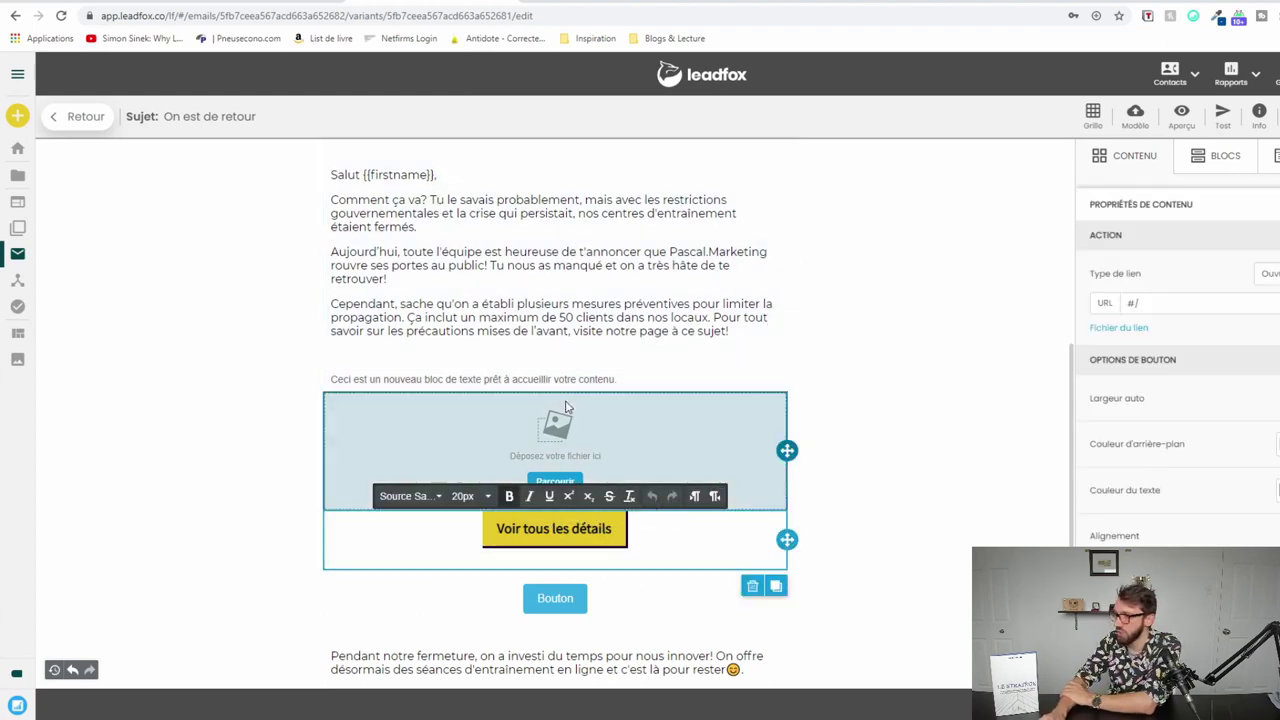
pyautogui.scroll(-3, 1128, 410)
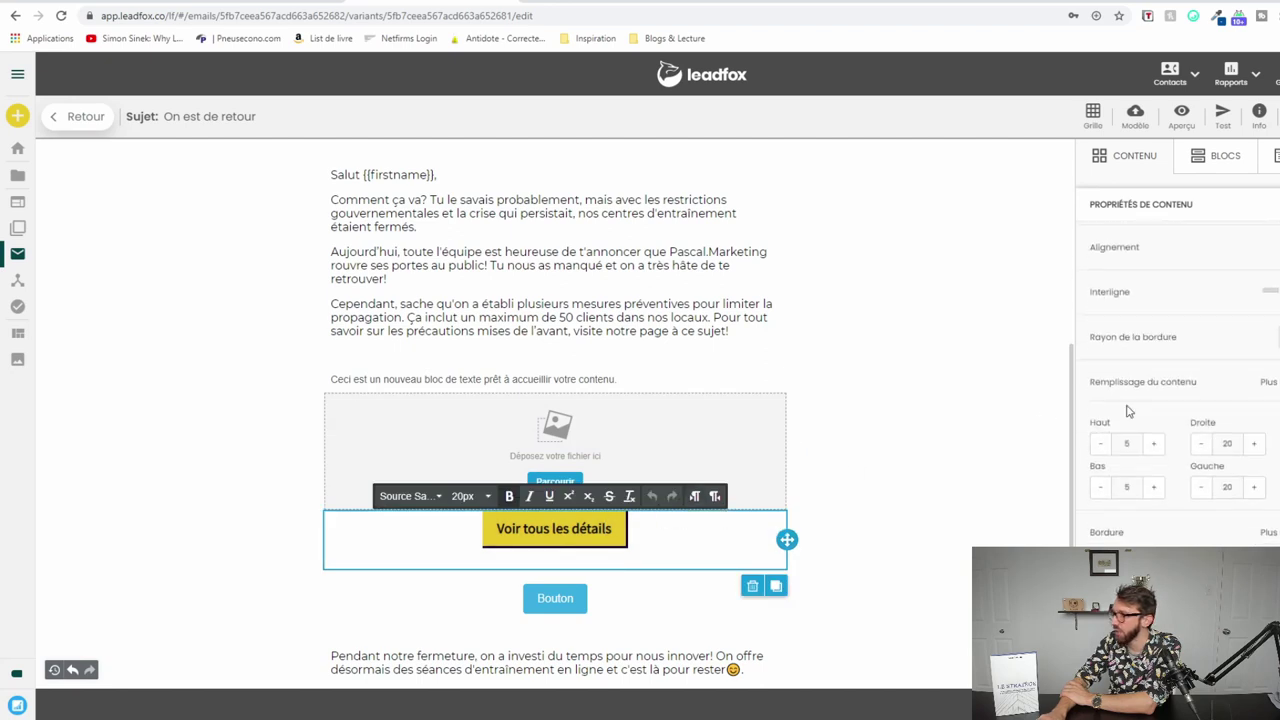
pyautogui.scroll(-4, 1128, 410)
pyautogui.scroll(5, 1128, 410)
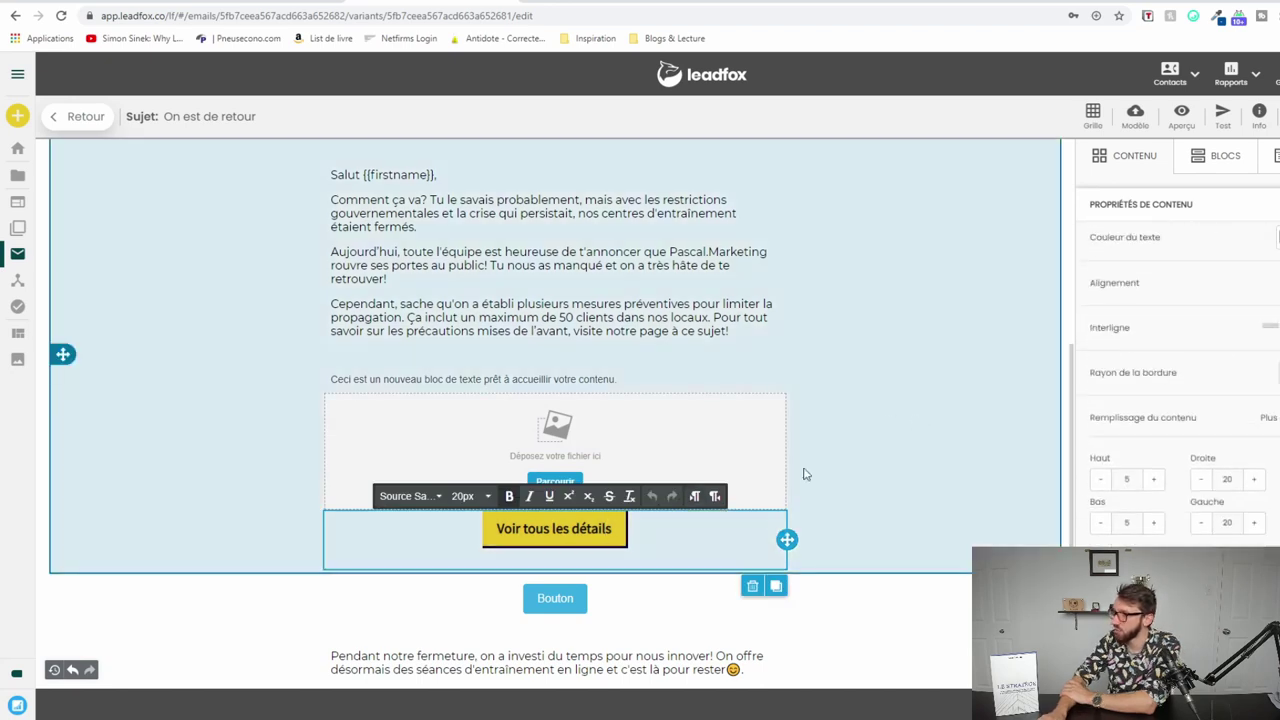
# Look over the email's header and body, save the email and return to its sending settings
pyautogui.scroll(3, 735, 458)
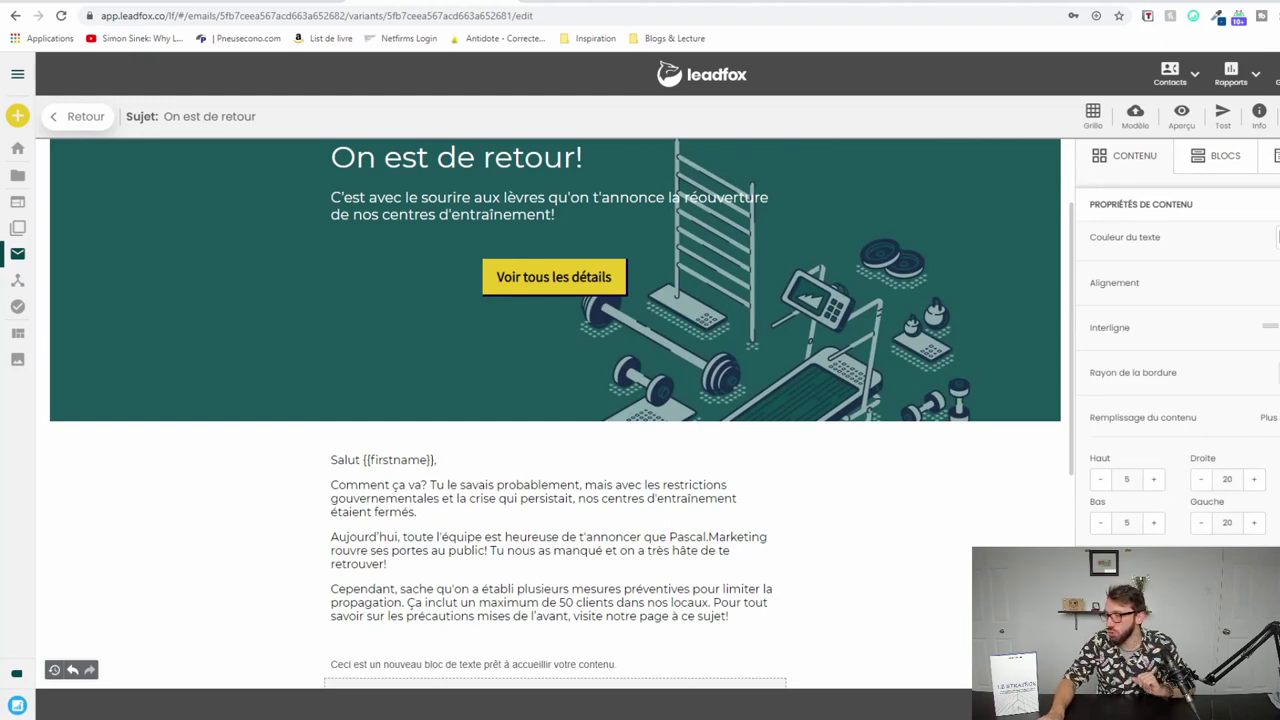
pyautogui.scroll(-1, 537, 420)
pyautogui.scroll(2, 537, 420)
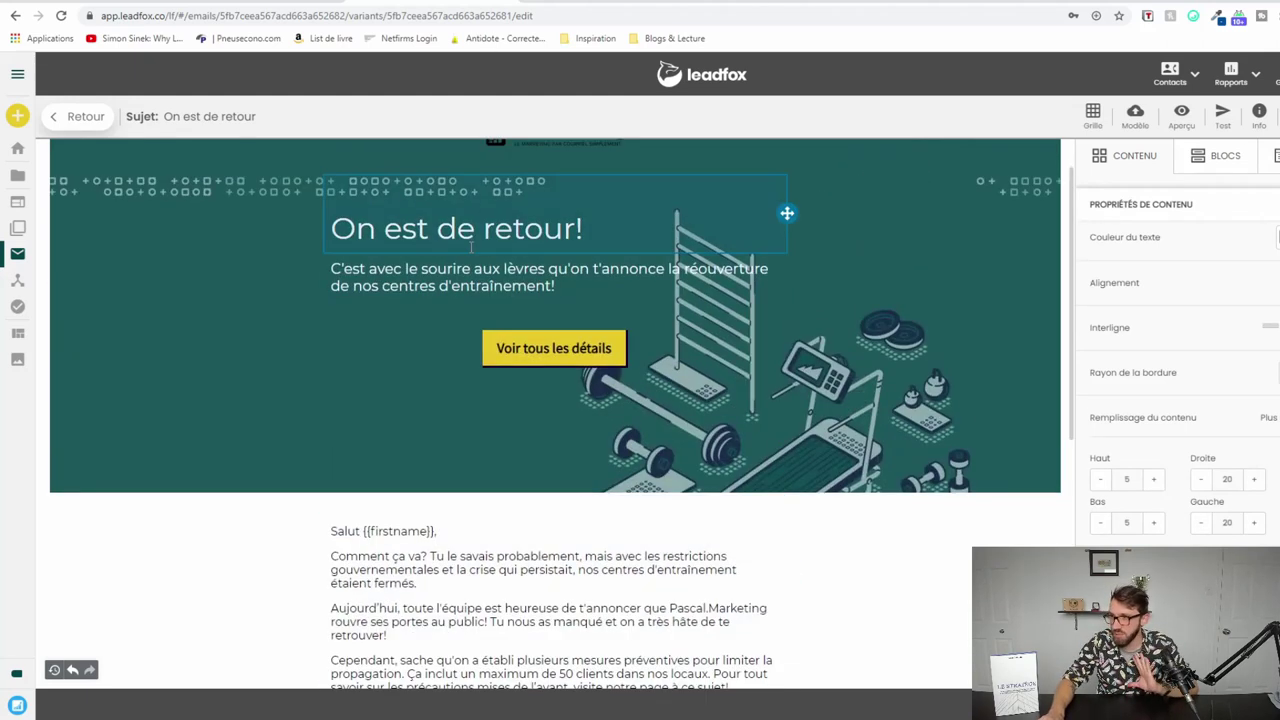
pyautogui.scroll(-2, 537, 335)
pyautogui.hotkey('ctrl', 'z')
pyautogui.scroll(2, 629, 368)
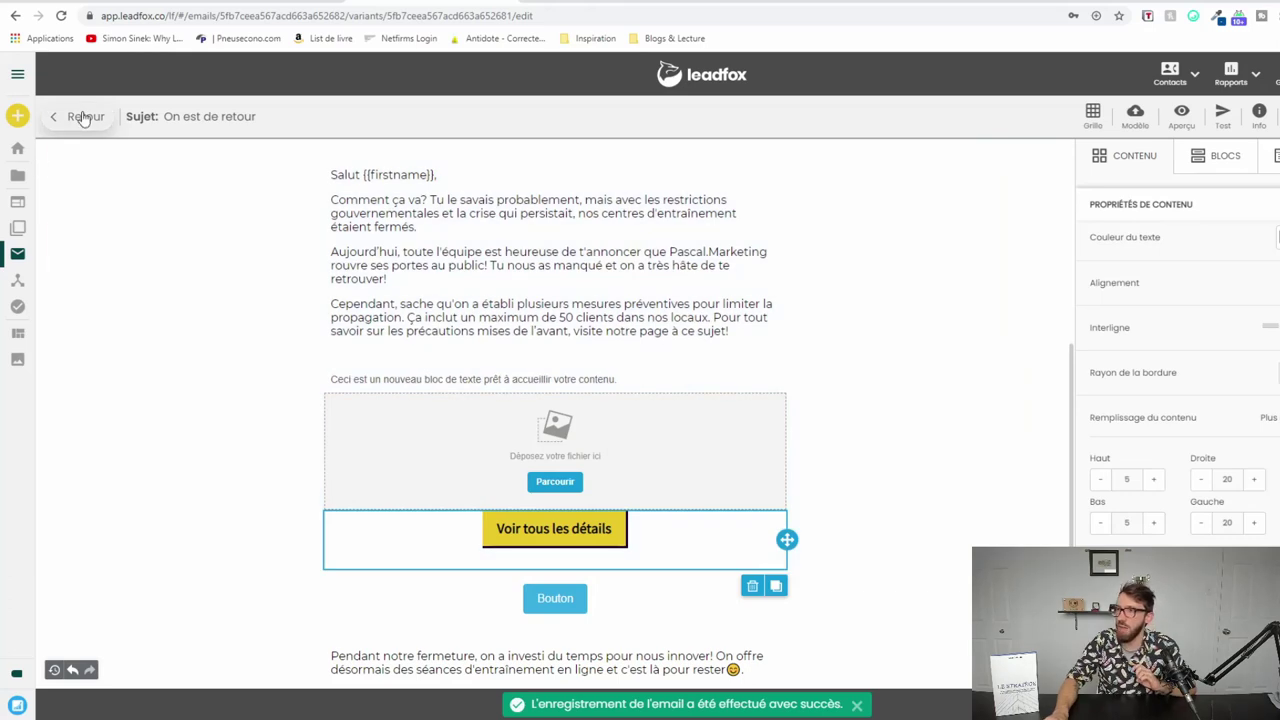
pyautogui.click(85, 117)
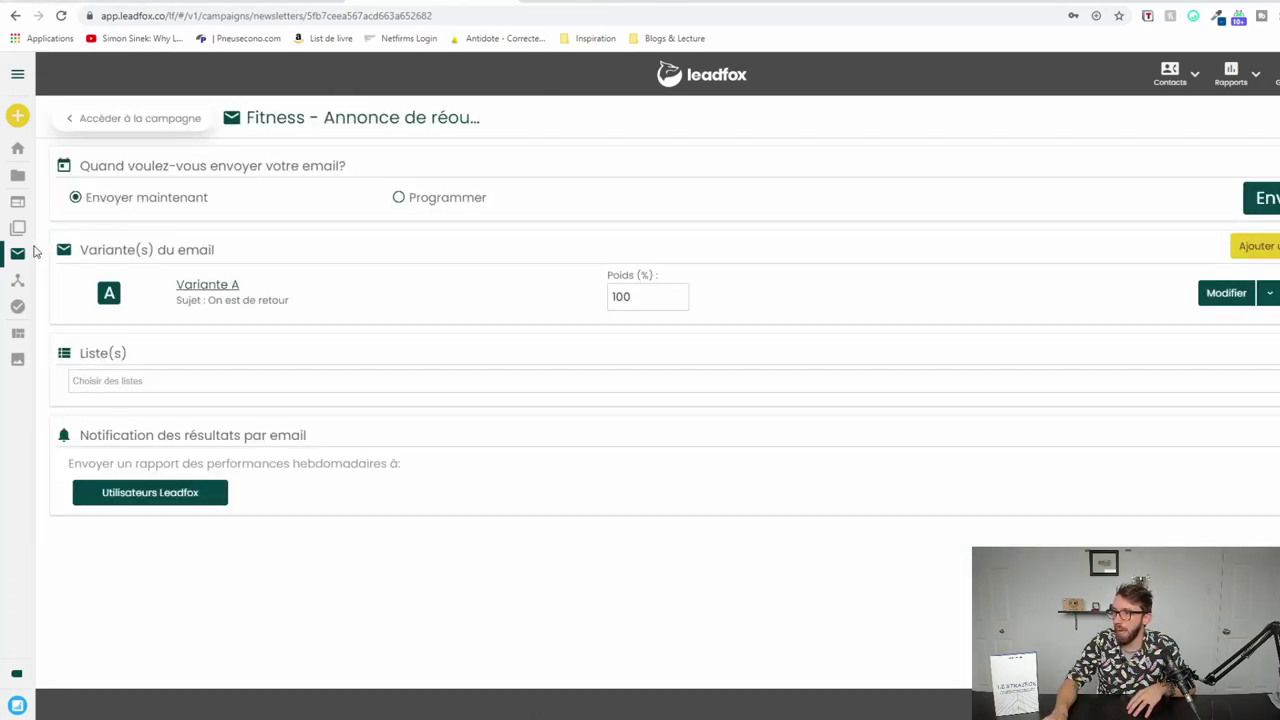
# Duplicate Variante A twice to get variants B and C of the email
pyautogui.click(1272, 304)
pyautogui.click(1268, 304)
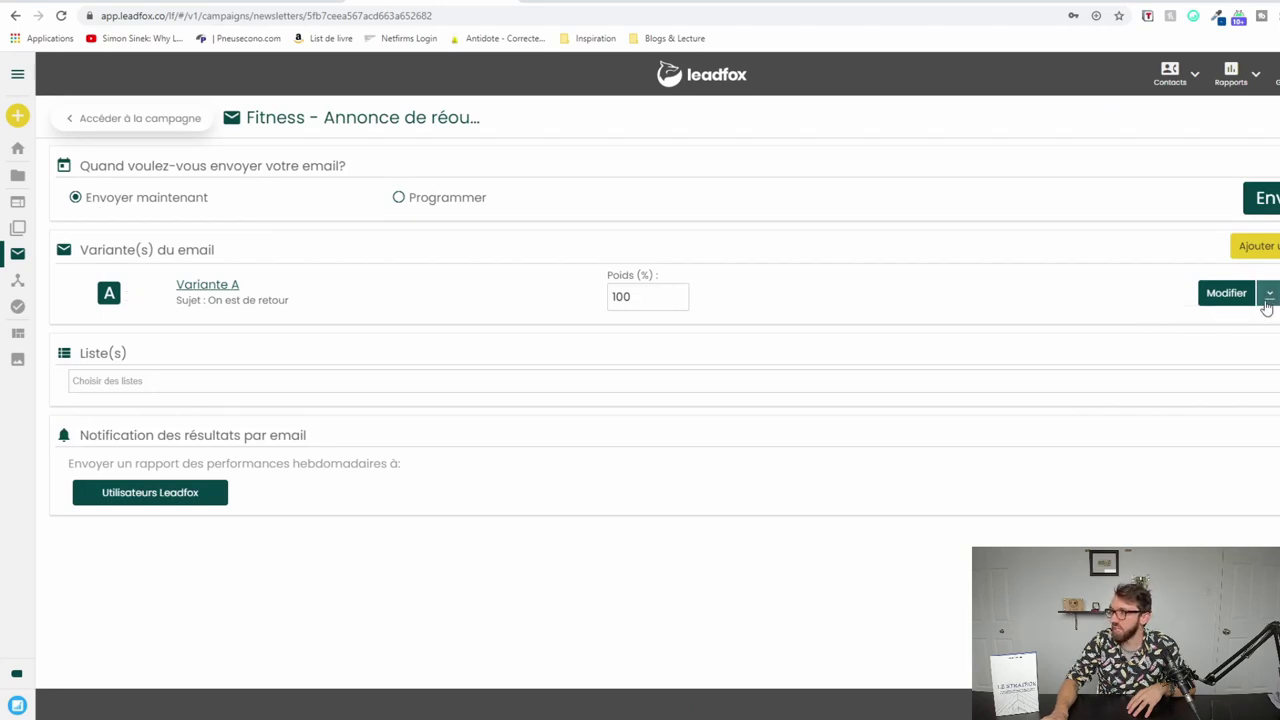
pyautogui.click(1268, 293)
pyautogui.click(1266, 332)
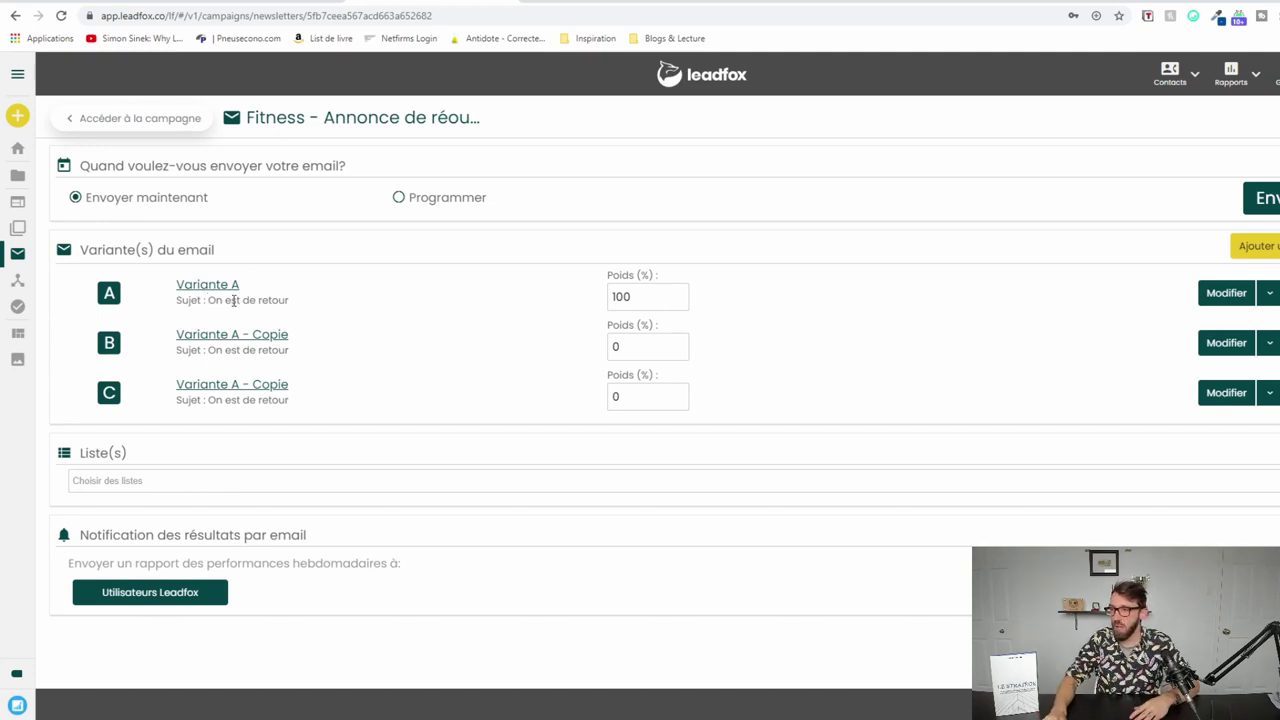
# Compare the subject lines of email variants A and B
pyautogui.moveTo(209, 299); pyautogui.dragTo(362, 311)
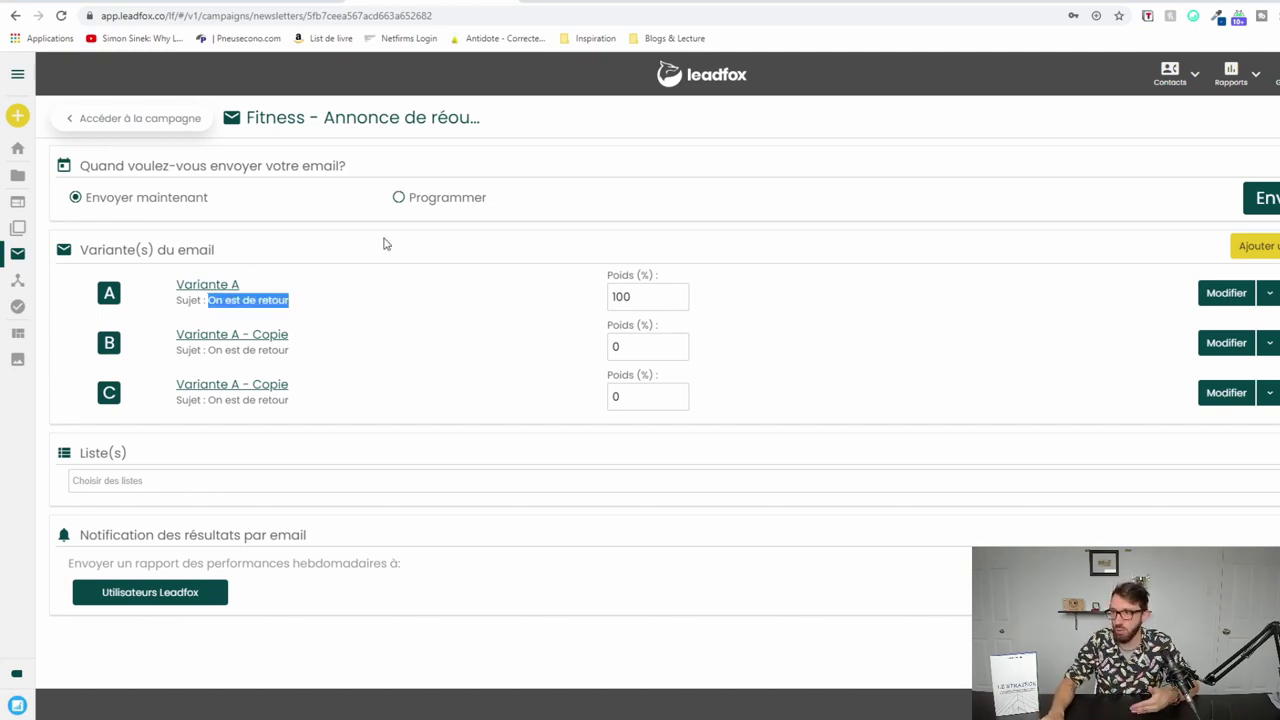
pyautogui.click(378, 316)
pyautogui.moveTo(208, 350); pyautogui.dragTo(284, 360)
pyautogui.click(242, 368)
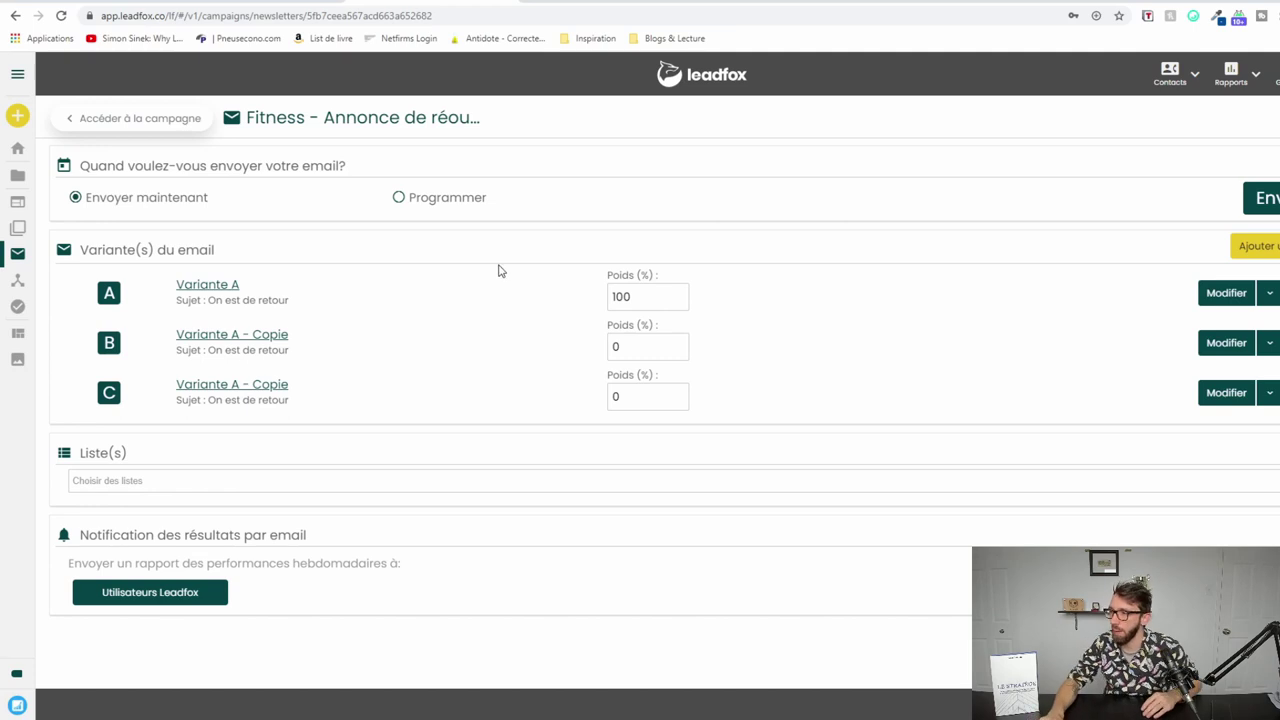
# Set the sending weight of variant B to 50%
pyautogui.click(620, 343)
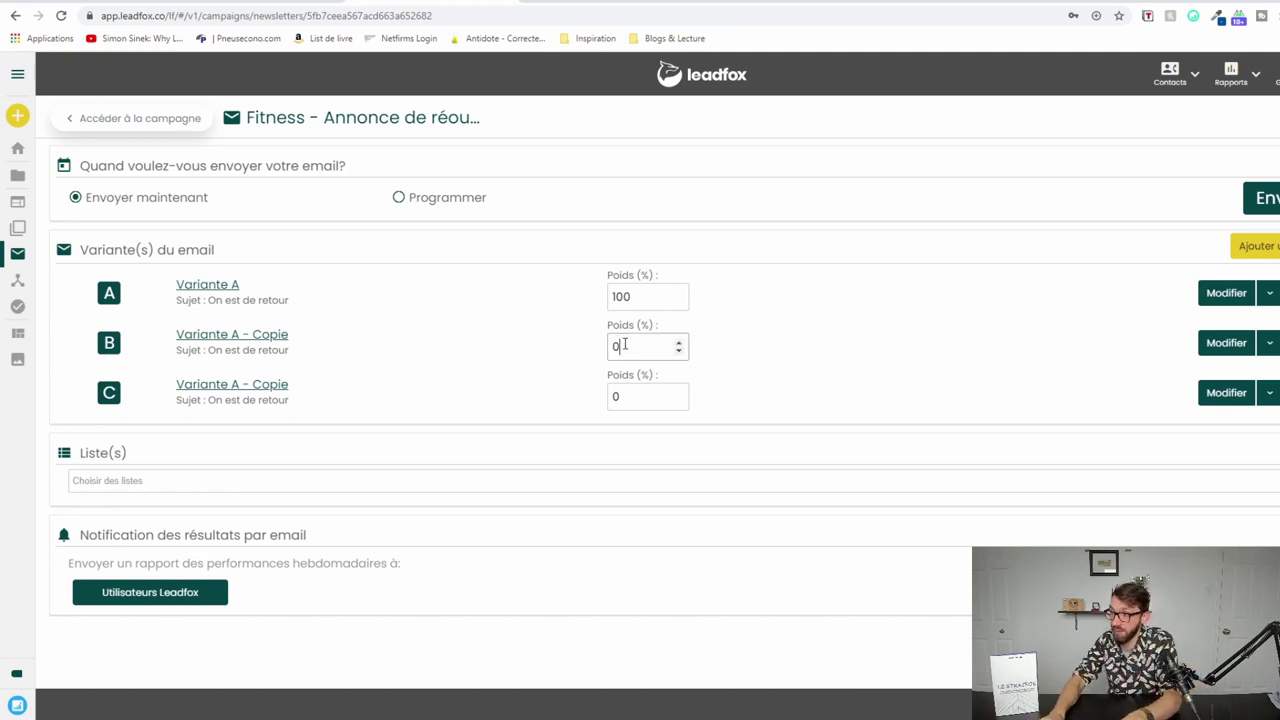
pyautogui.press('BackSpace')
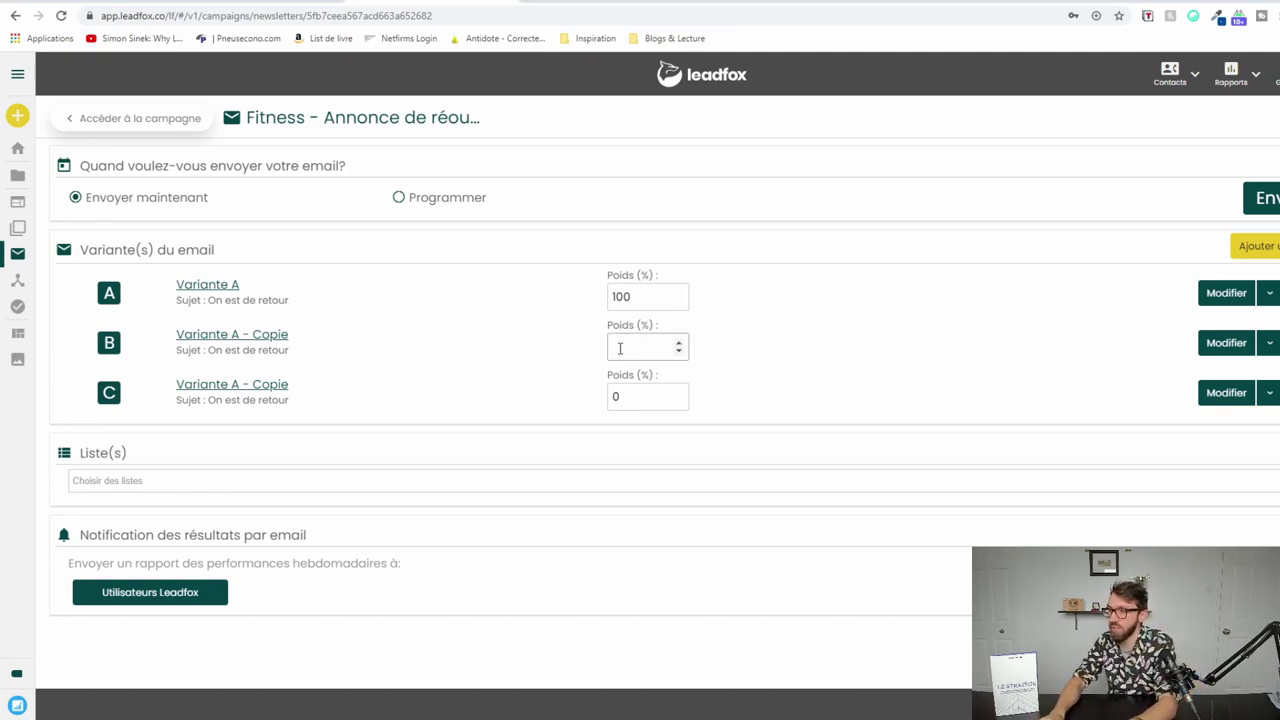
pyautogui.write('50')
pyautogui.click(822, 350)
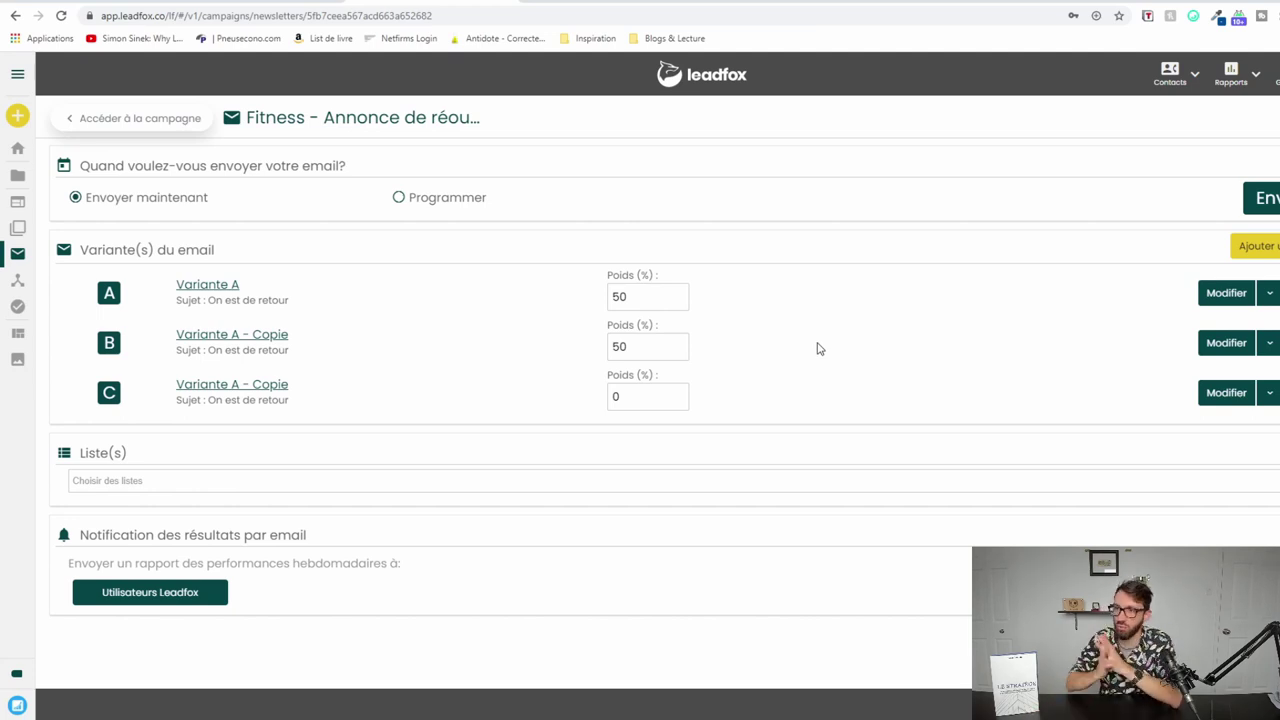
# Open the [PM] Automation RDV ebook automation from the automations list and go into its builder
pyautogui.click(20, 278)
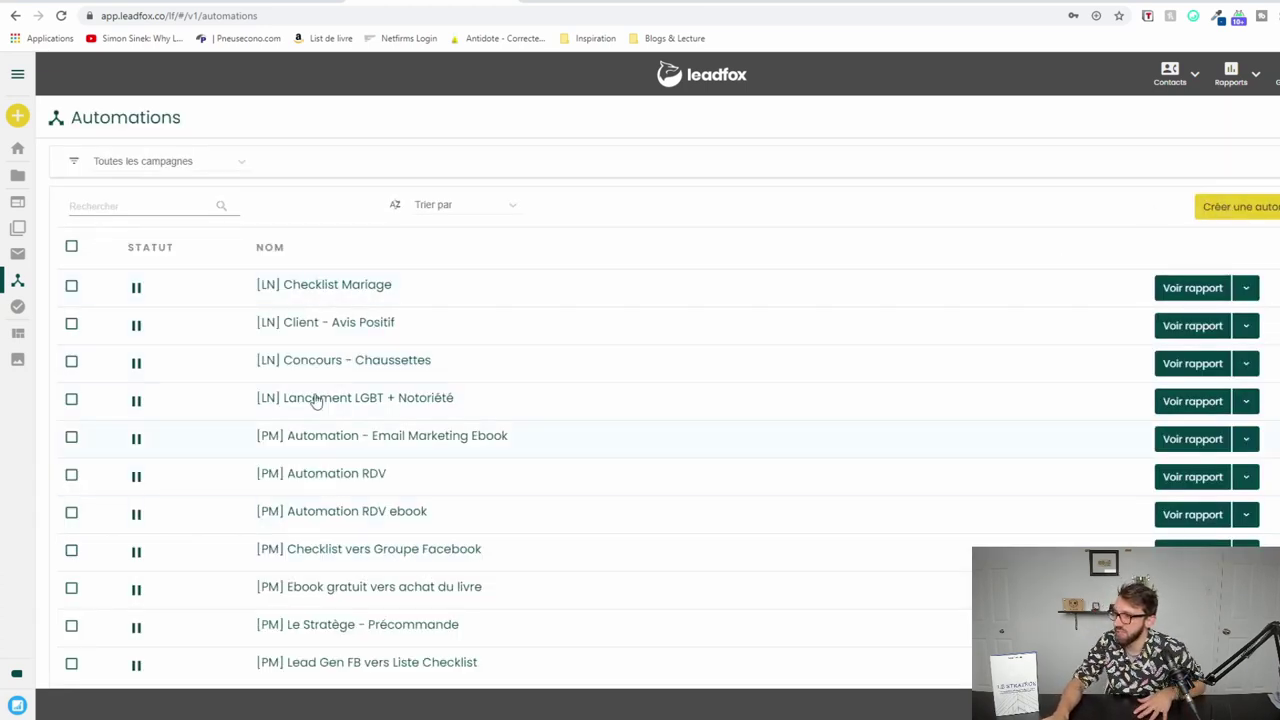
pyautogui.click(337, 511)
pyautogui.click(337, 512)
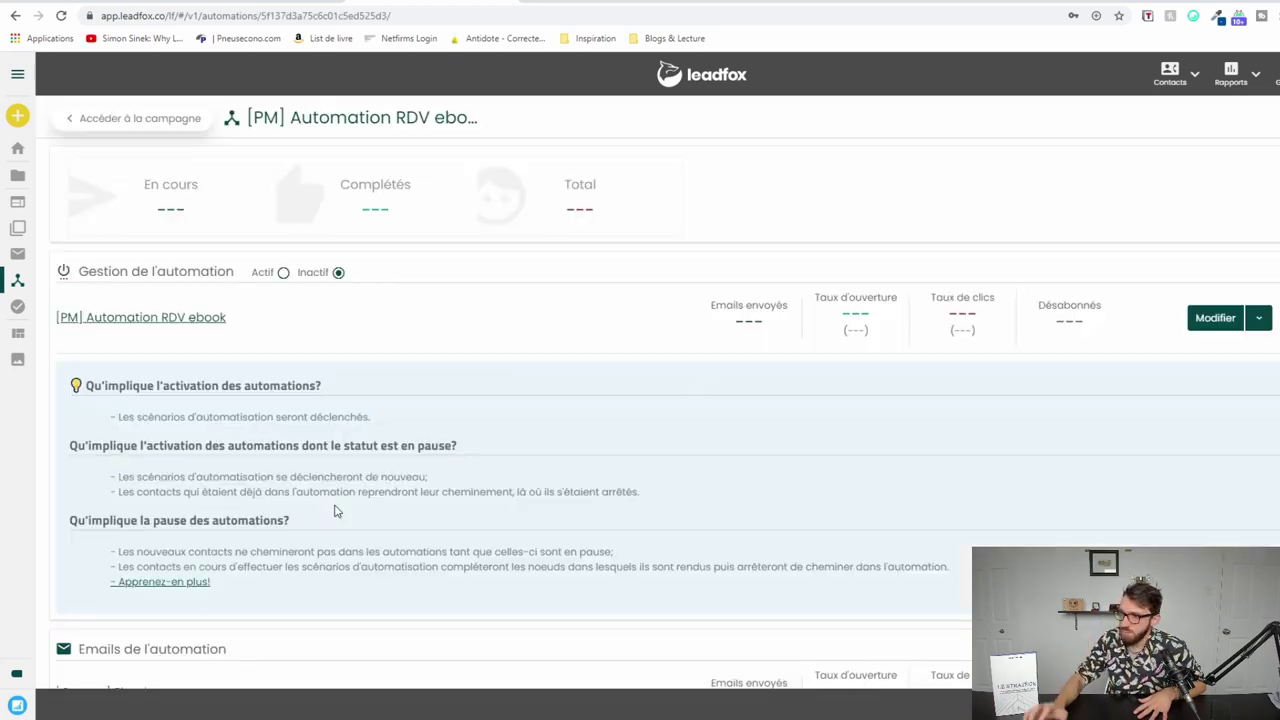
pyautogui.click(168, 318)
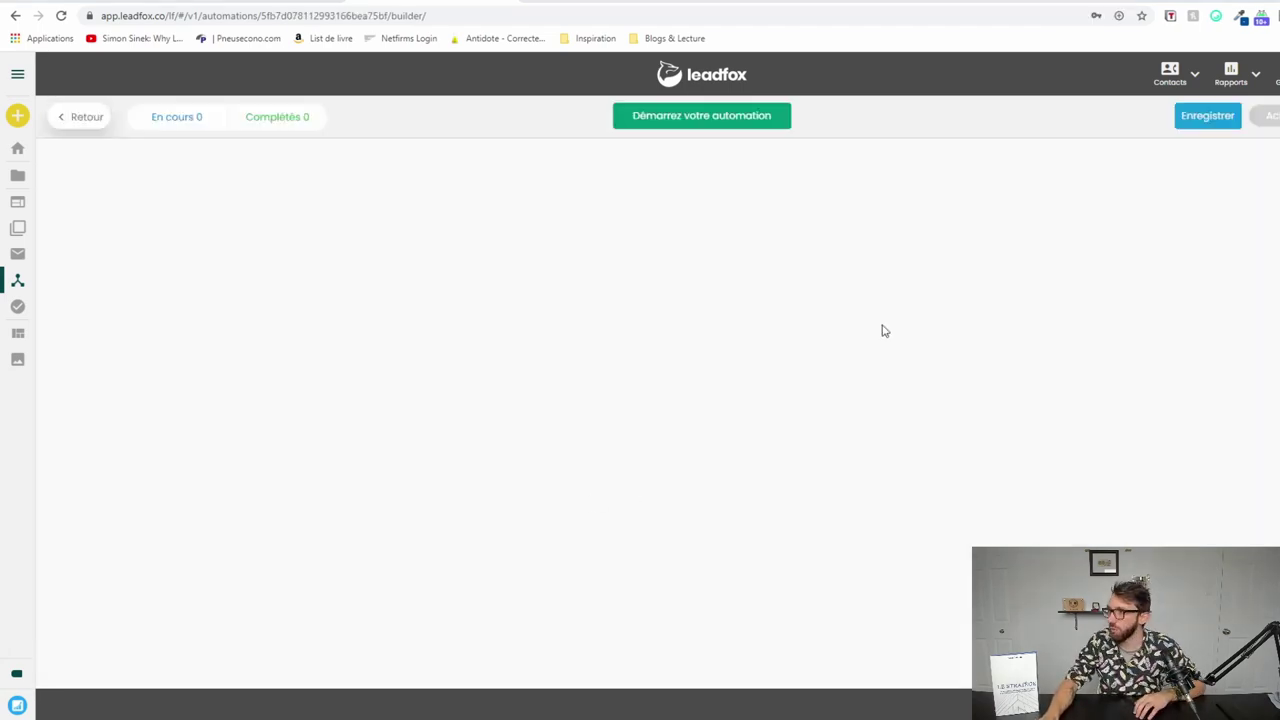
# Start the empty automation with the Abonné à une liste trigger and add an Envoyer un email action below it
pyautogui.click(715, 117)
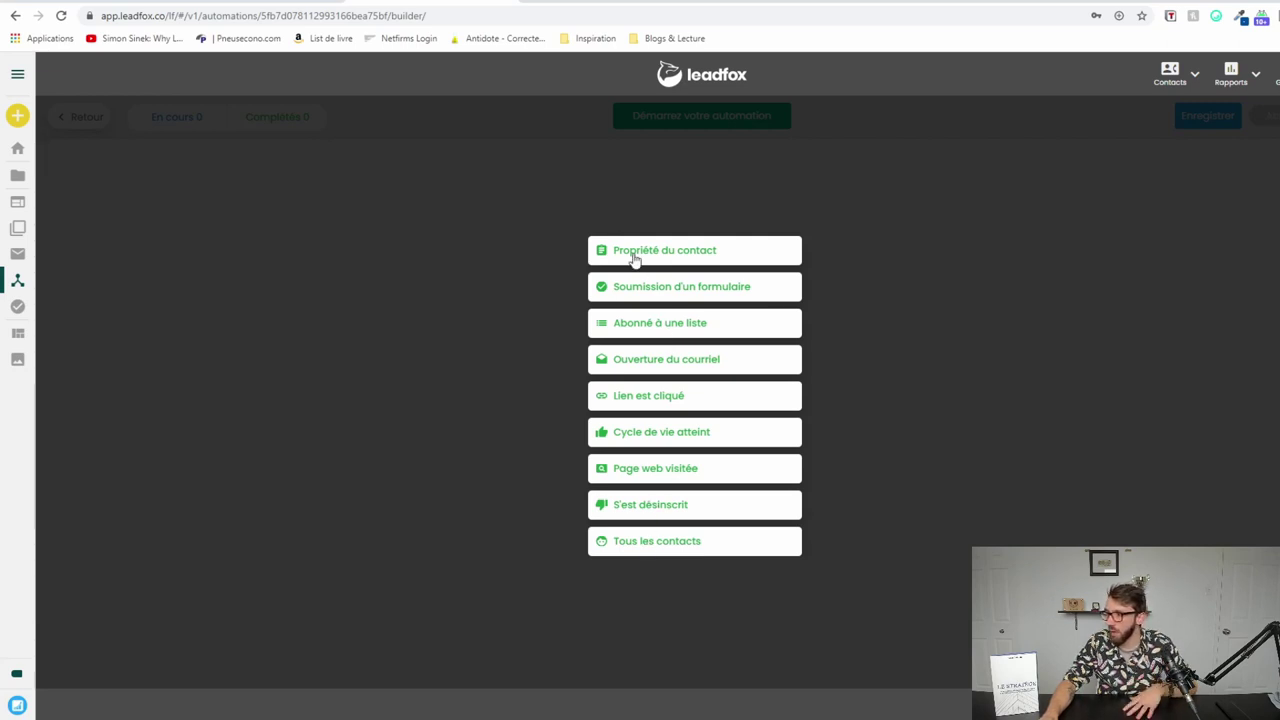
pyautogui.click(669, 324)
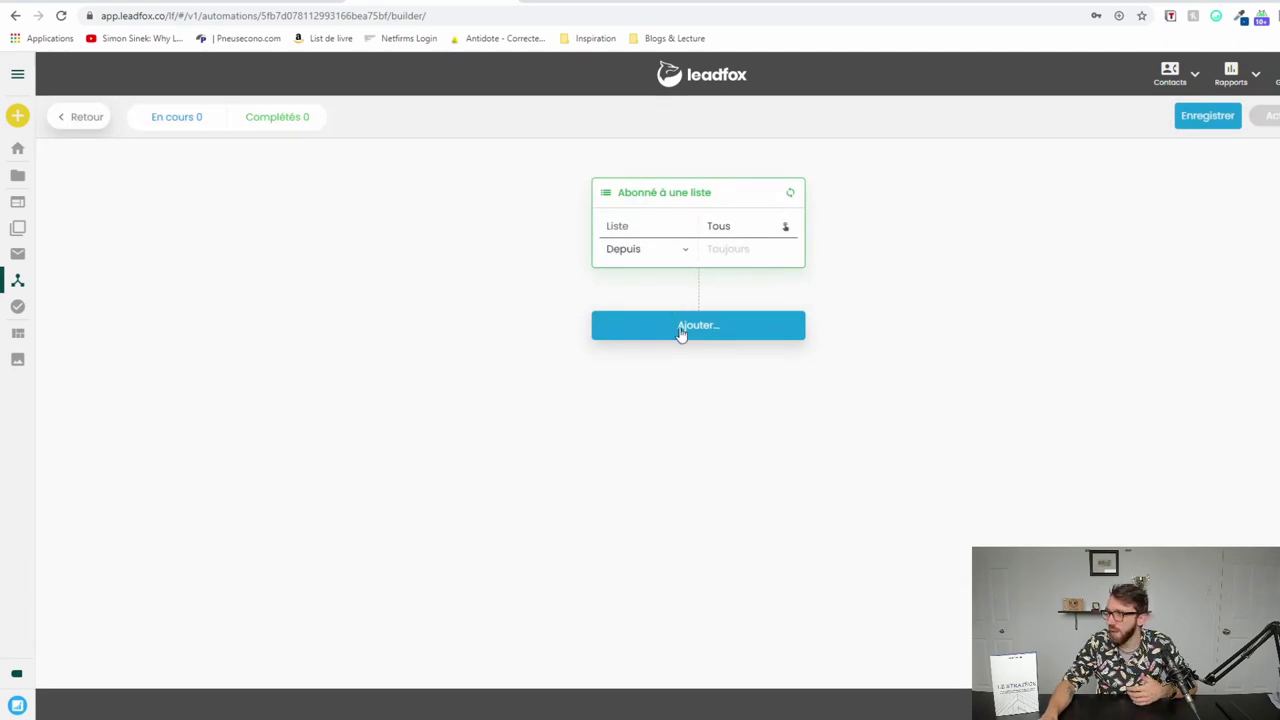
pyautogui.click(680, 333)
pyautogui.click(671, 425)
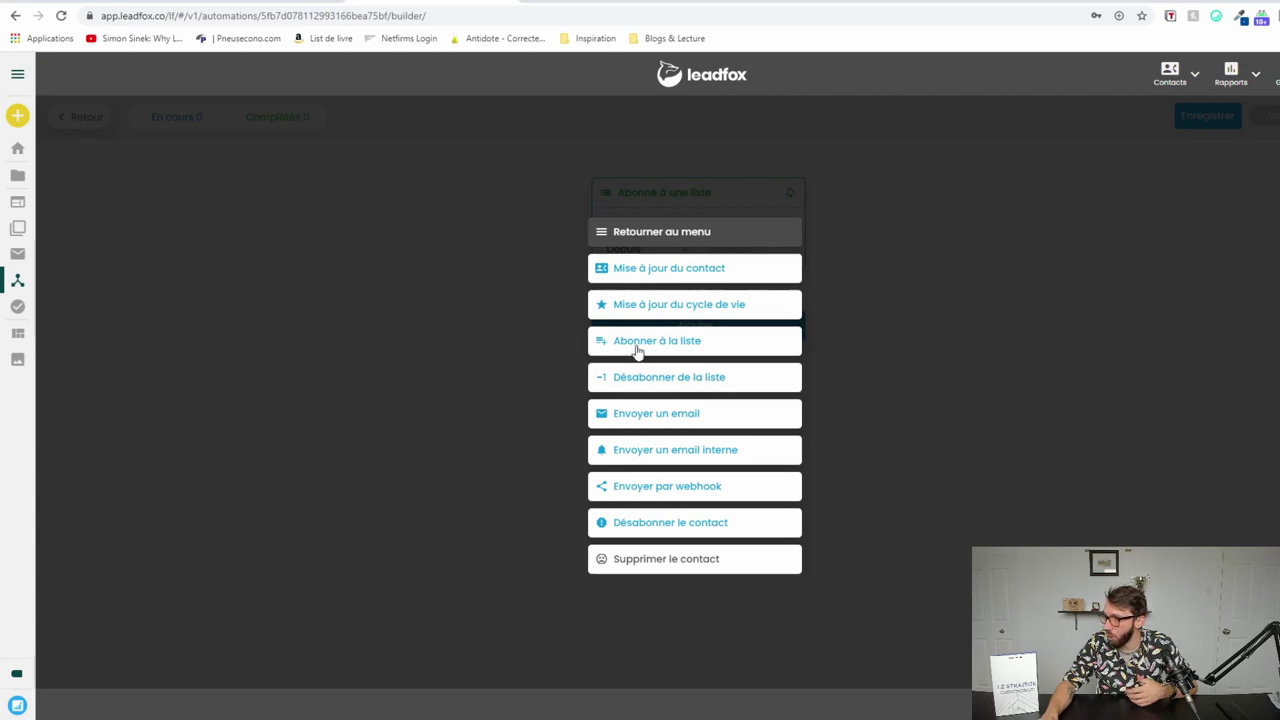
pyautogui.click(677, 413)
# Add an Attendre delay of 24 hours after the first email action
pyautogui.click(731, 459)
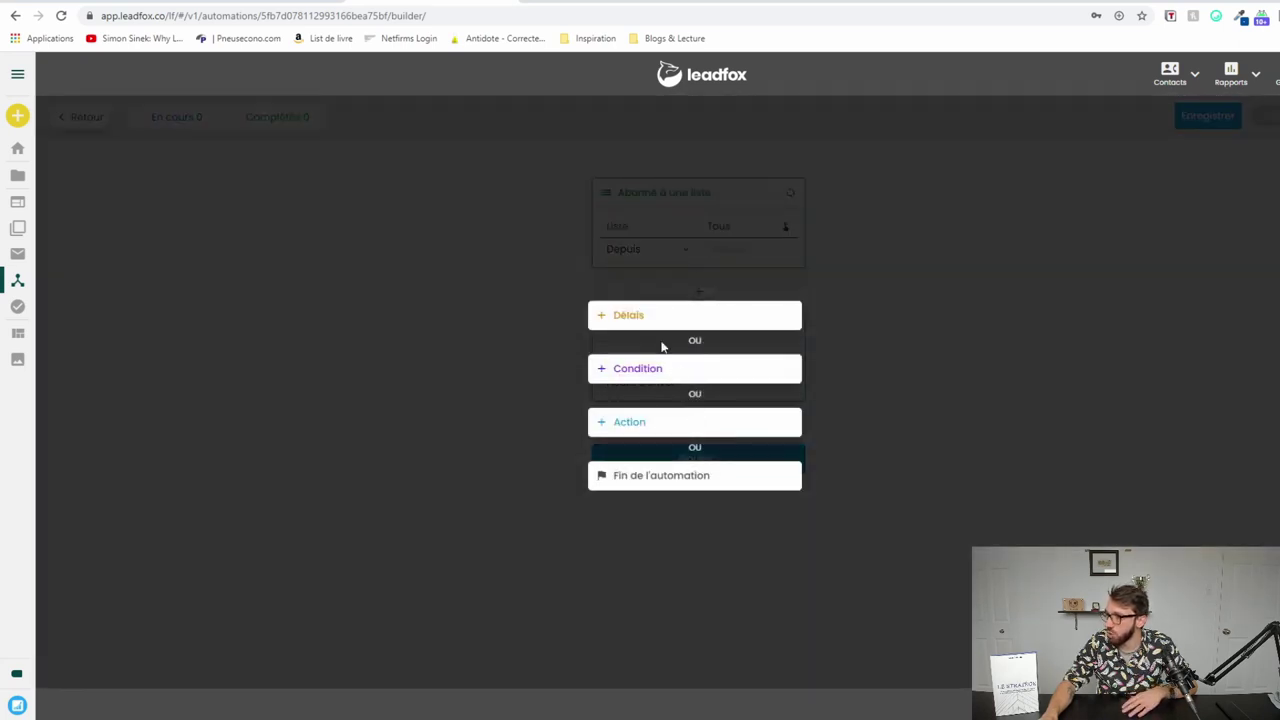
pyautogui.click(647, 316)
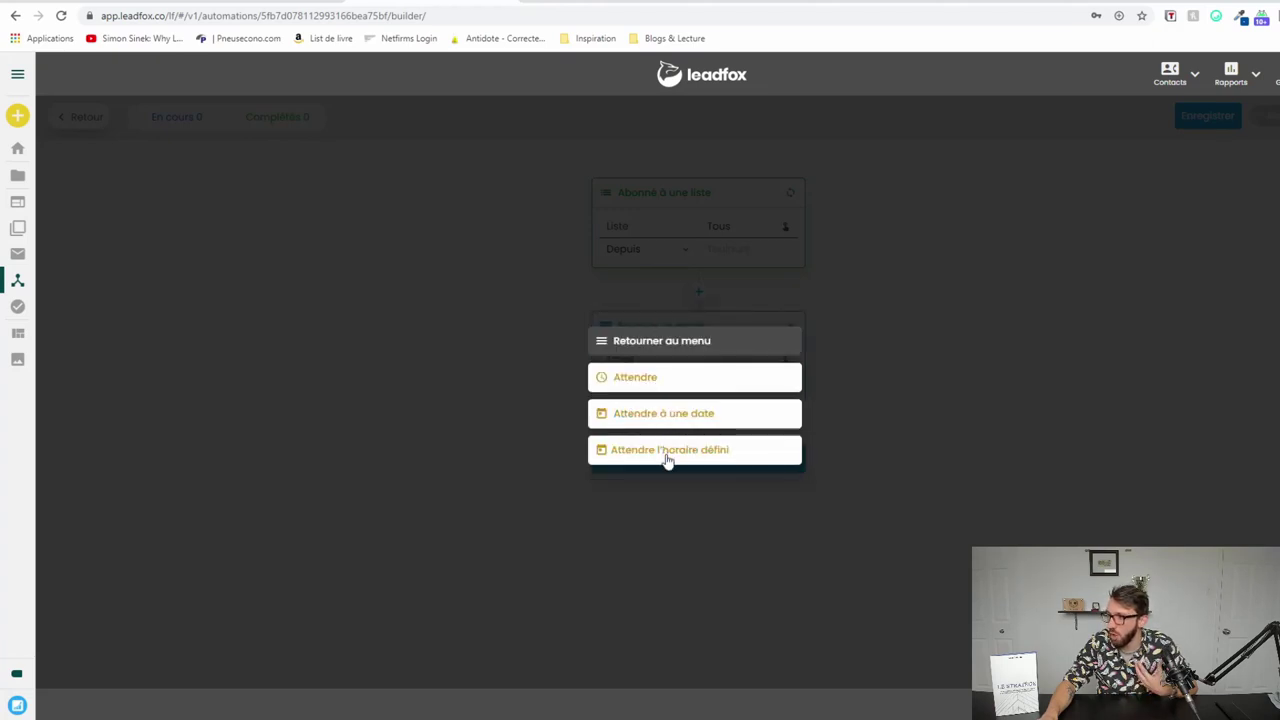
pyautogui.click(648, 377)
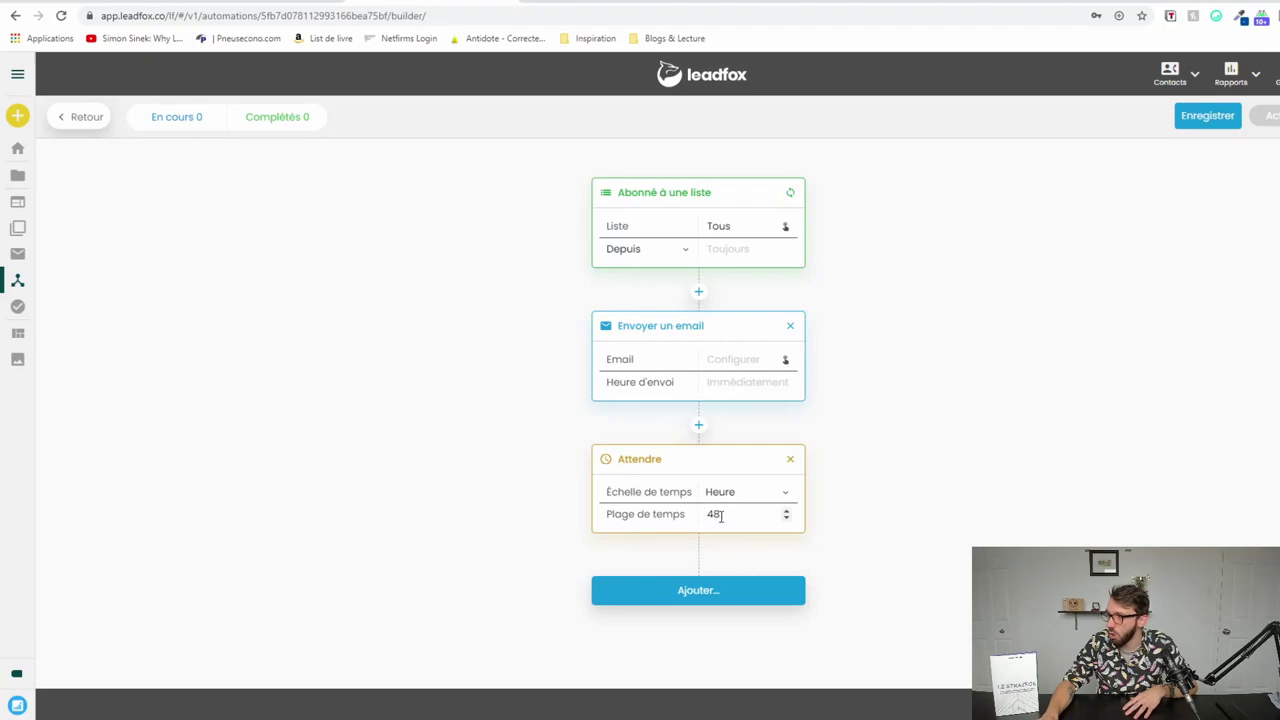
pyautogui.doubleClick(714, 514)
pyautogui.write('24')
# Add a second Envoyer un email action after the delay
pyautogui.click(698, 590)
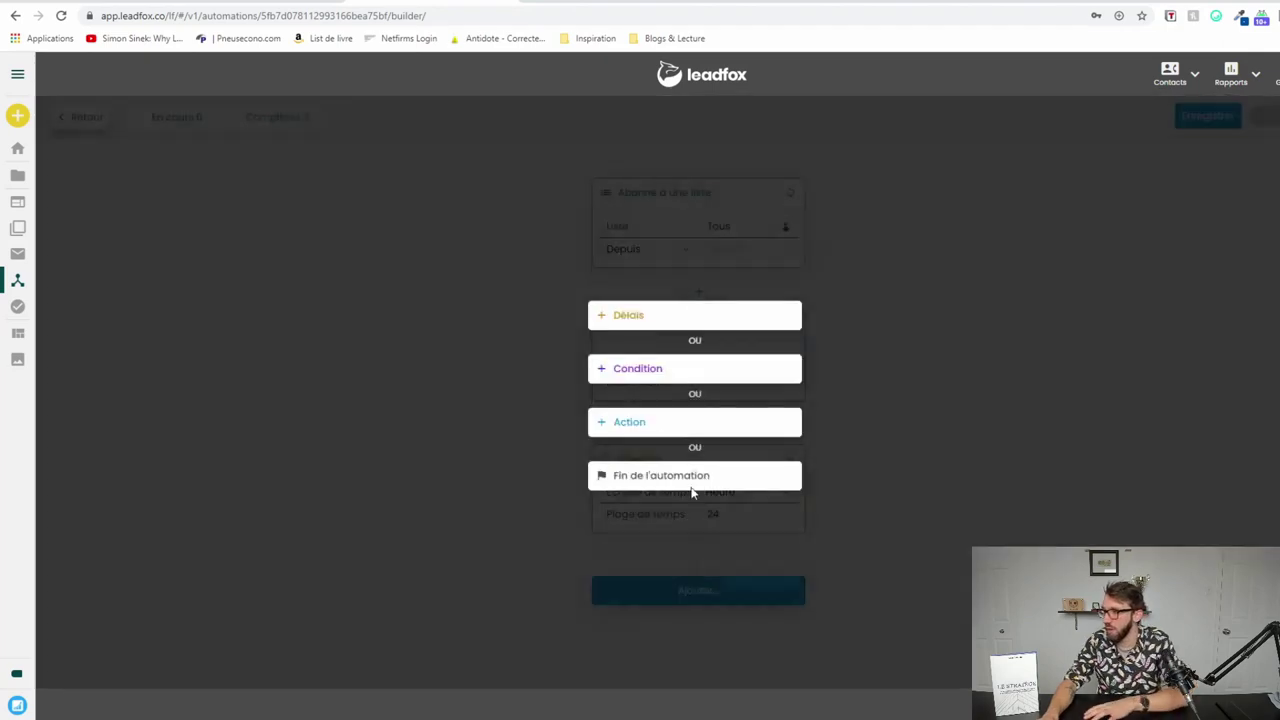
pyautogui.click(660, 424)
pyautogui.click(668, 437)
# Add an Ouverture du courriel condition after the second email action
pyautogui.scroll(-2, 690, 500)
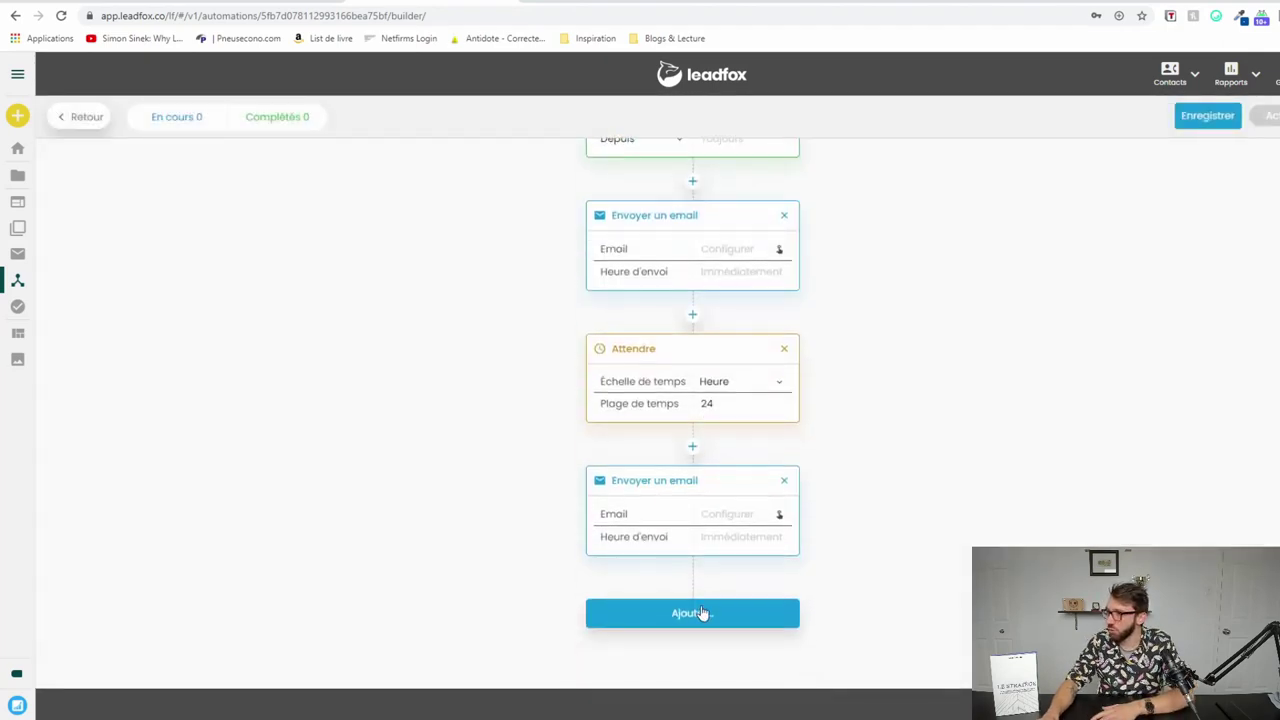
pyautogui.click(702, 613)
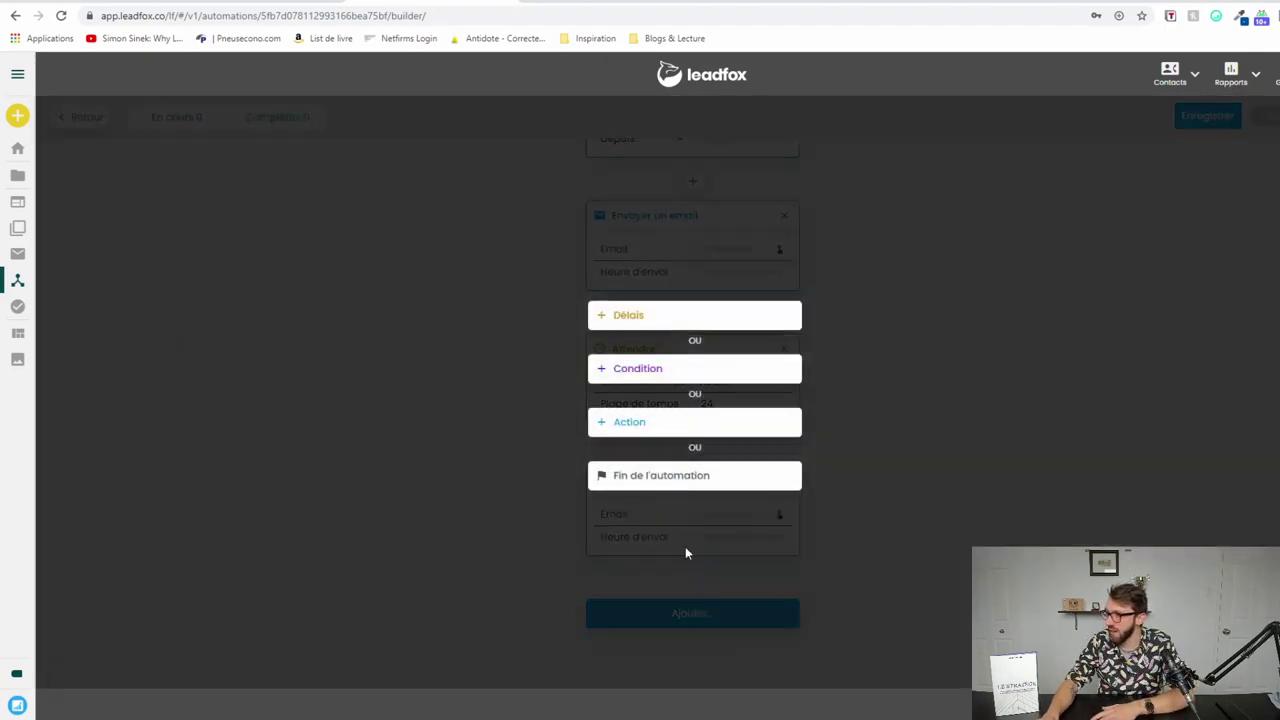
pyautogui.click(646, 370)
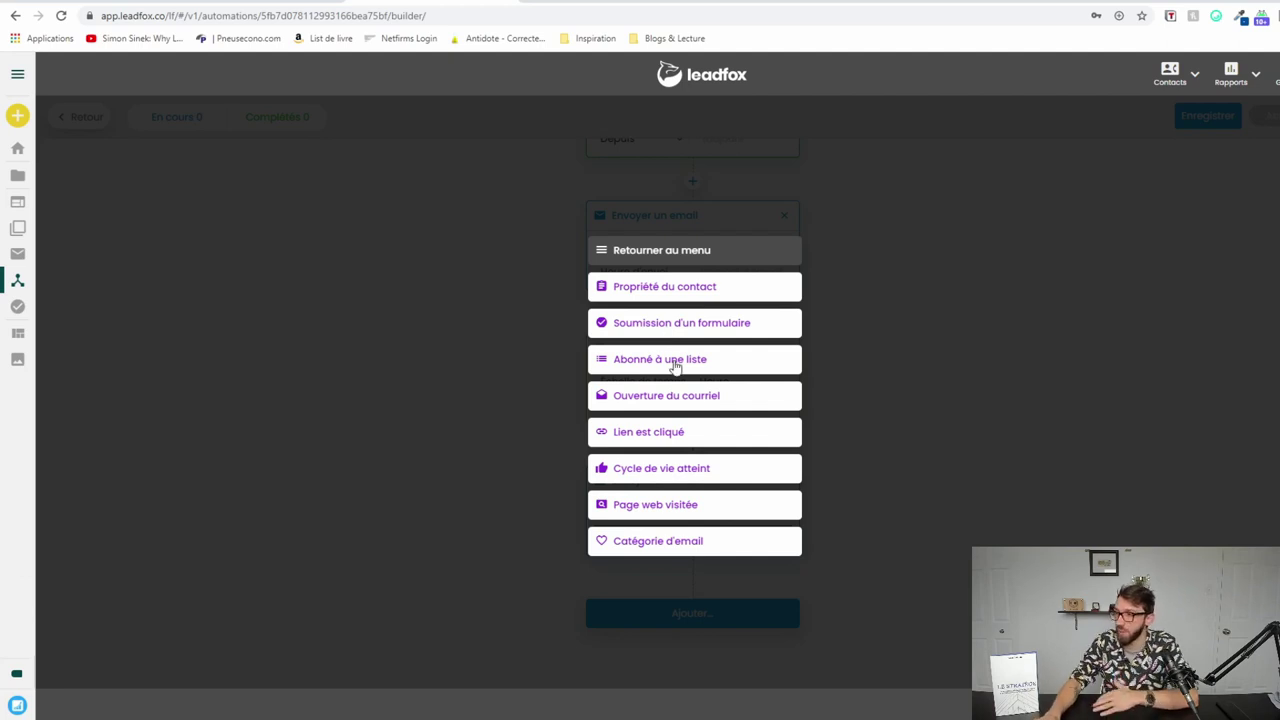
pyautogui.click(666, 398)
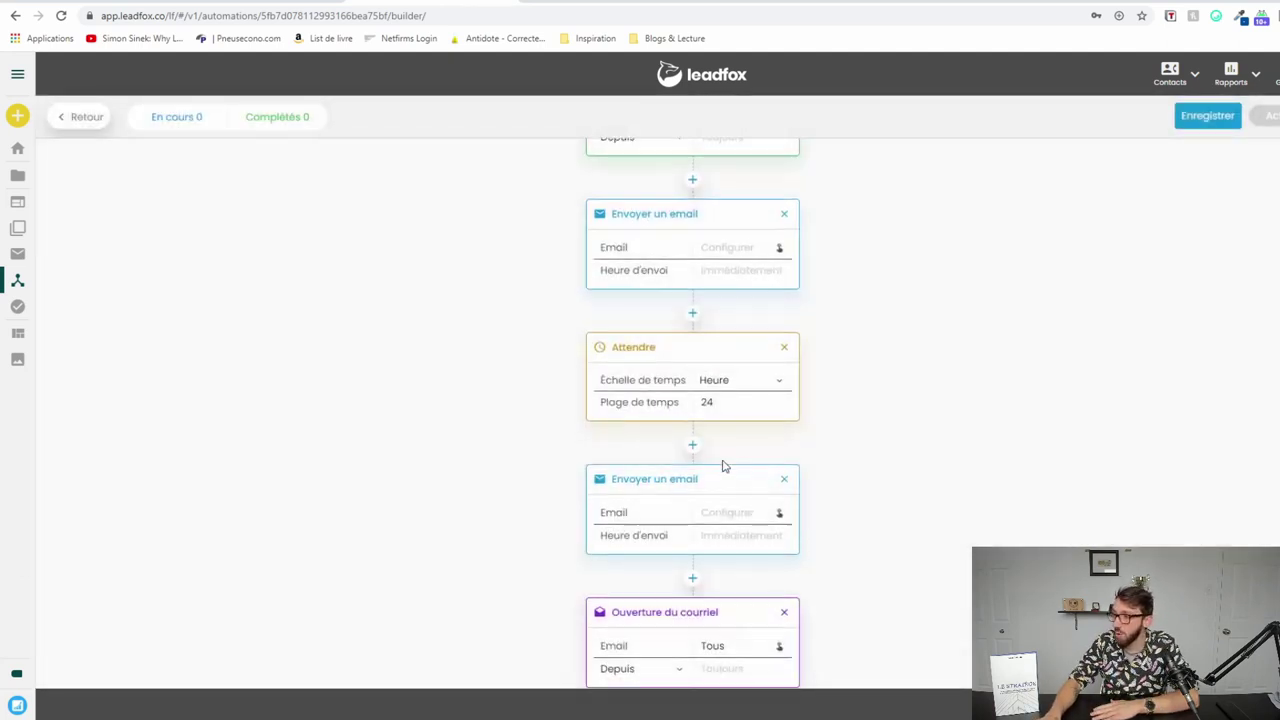
# Add a Lien est cliqué condition on the Oui branch of the email-opened condition
pyautogui.click(622, 618)
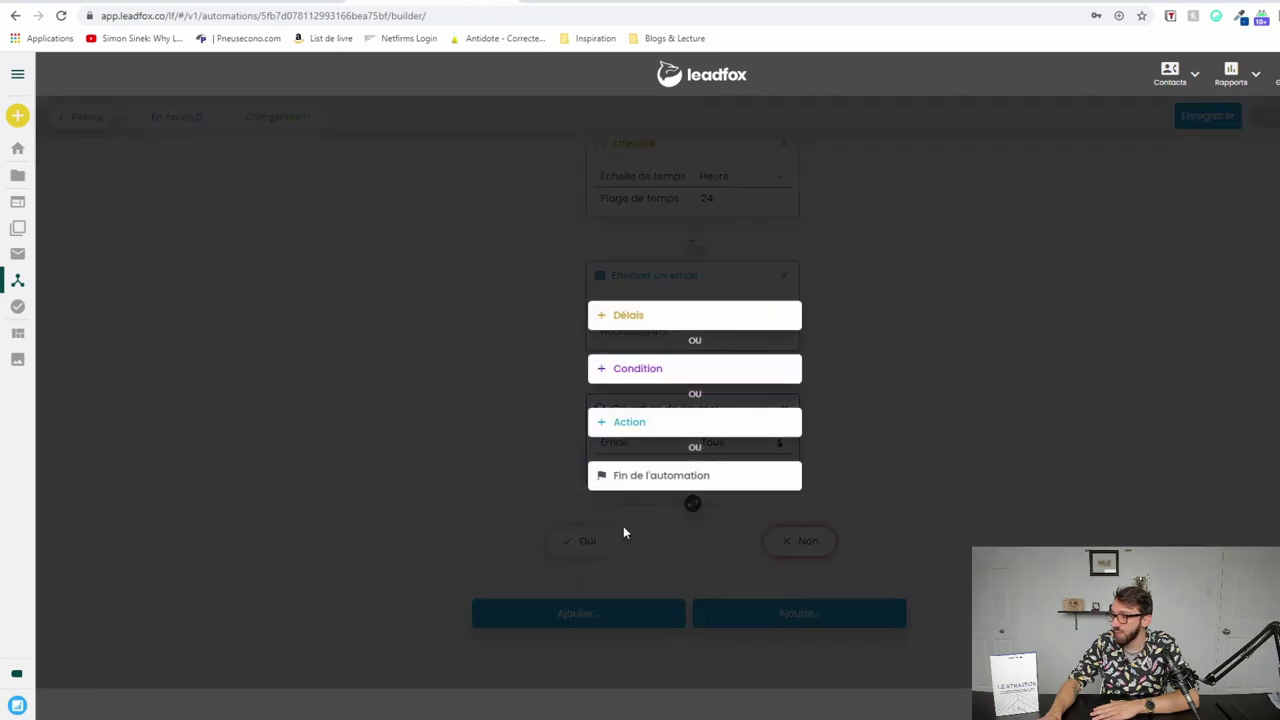
pyautogui.click(643, 368)
pyautogui.click(644, 433)
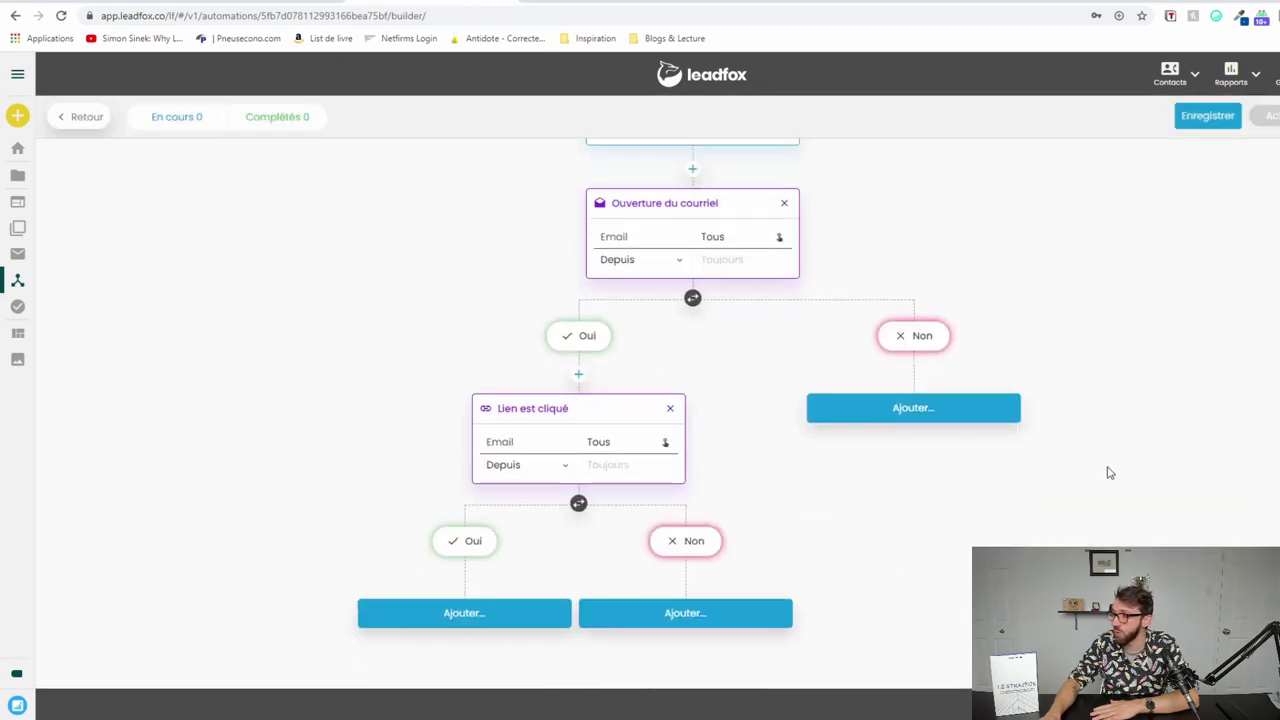
# Add an Envoyer un email action on the Non branches of both the link-clicked and the email-opened conditions
pyautogui.click(741, 612)
pyautogui.click(664, 426)
pyautogui.click(655, 413)
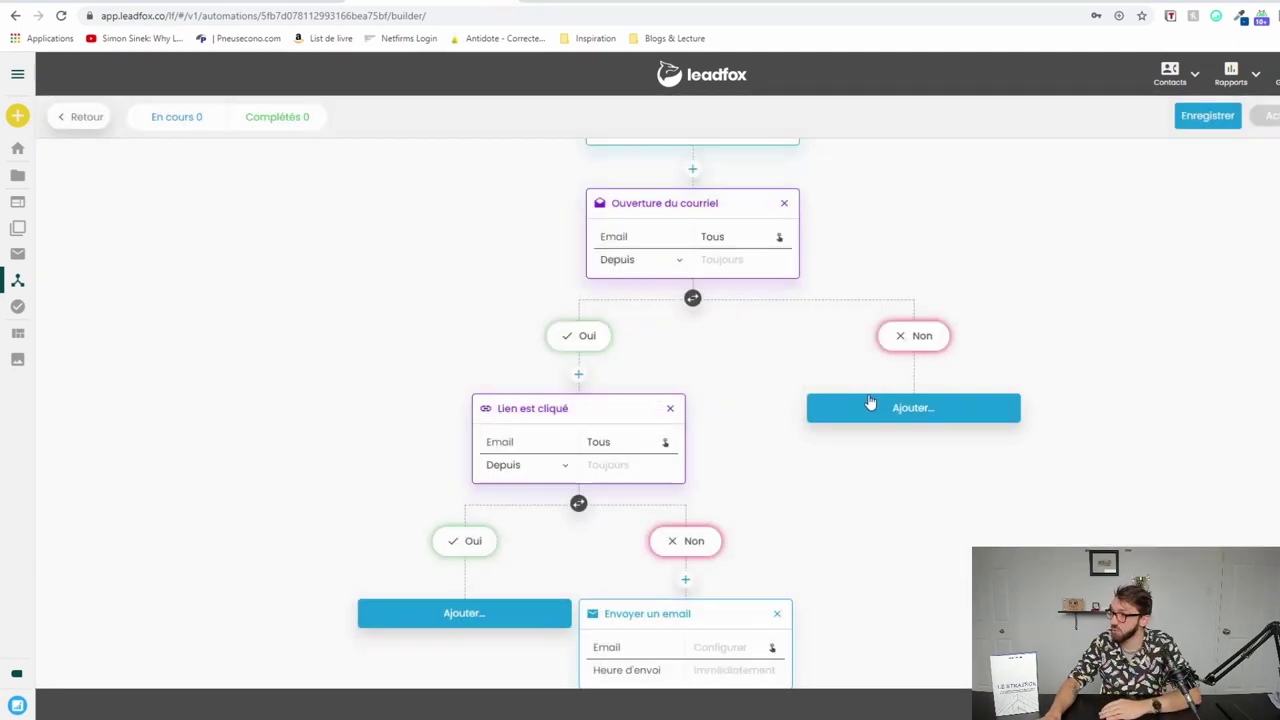
pyautogui.click(711, 423)
pyautogui.click(711, 420)
pyautogui.click(660, 418)
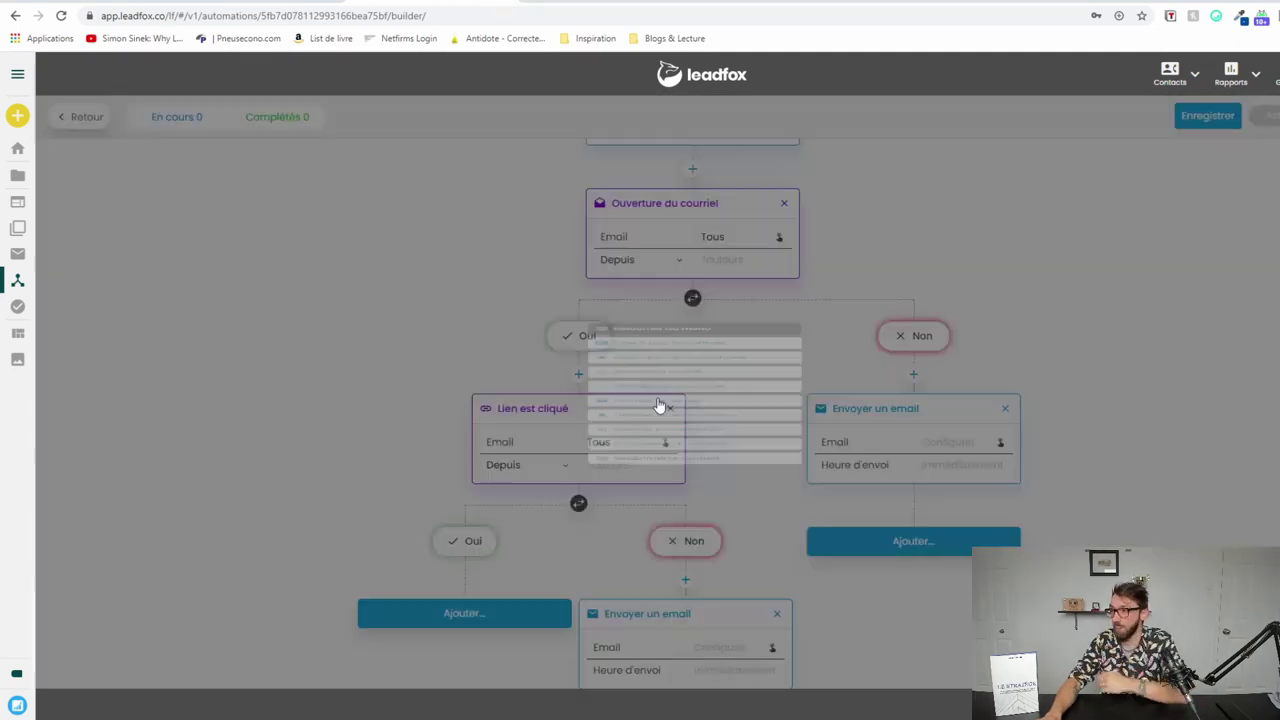
# Review the whole automation flow and the condition types available for the Oui branch of the link-clicked condition
pyautogui.scroll(-1, 945, 475)
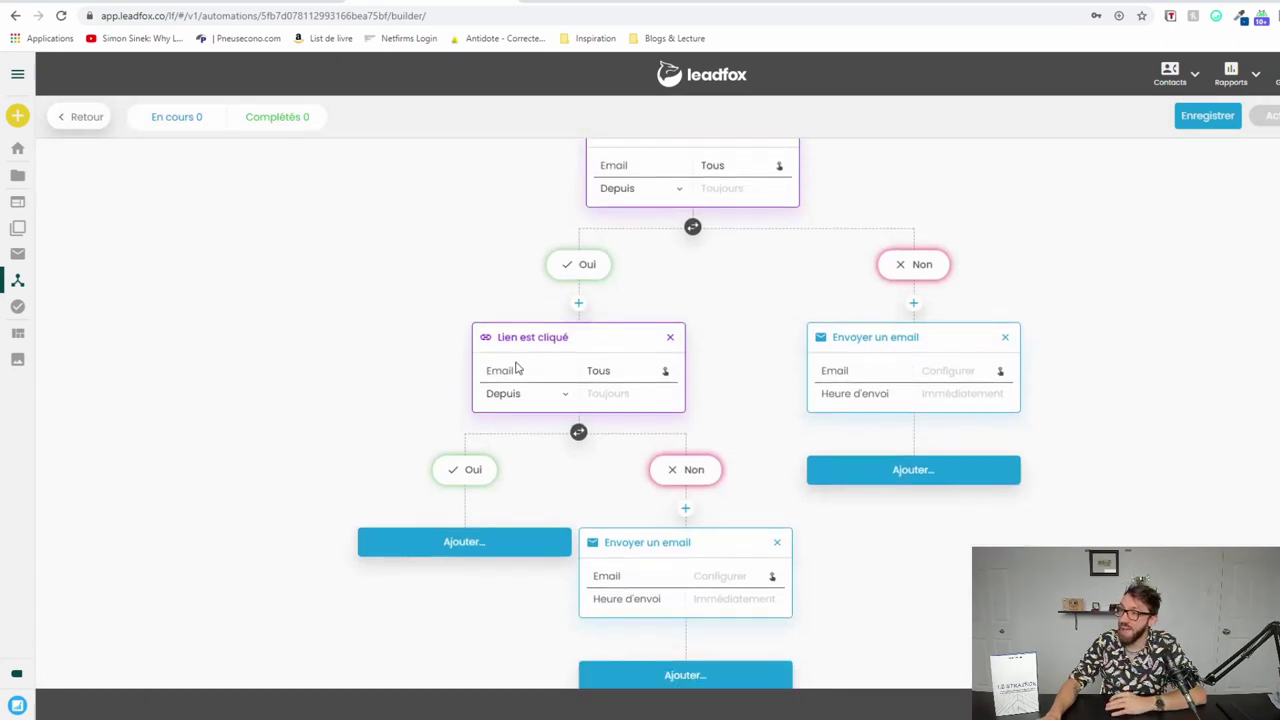
pyautogui.scroll(-1, 555, 415)
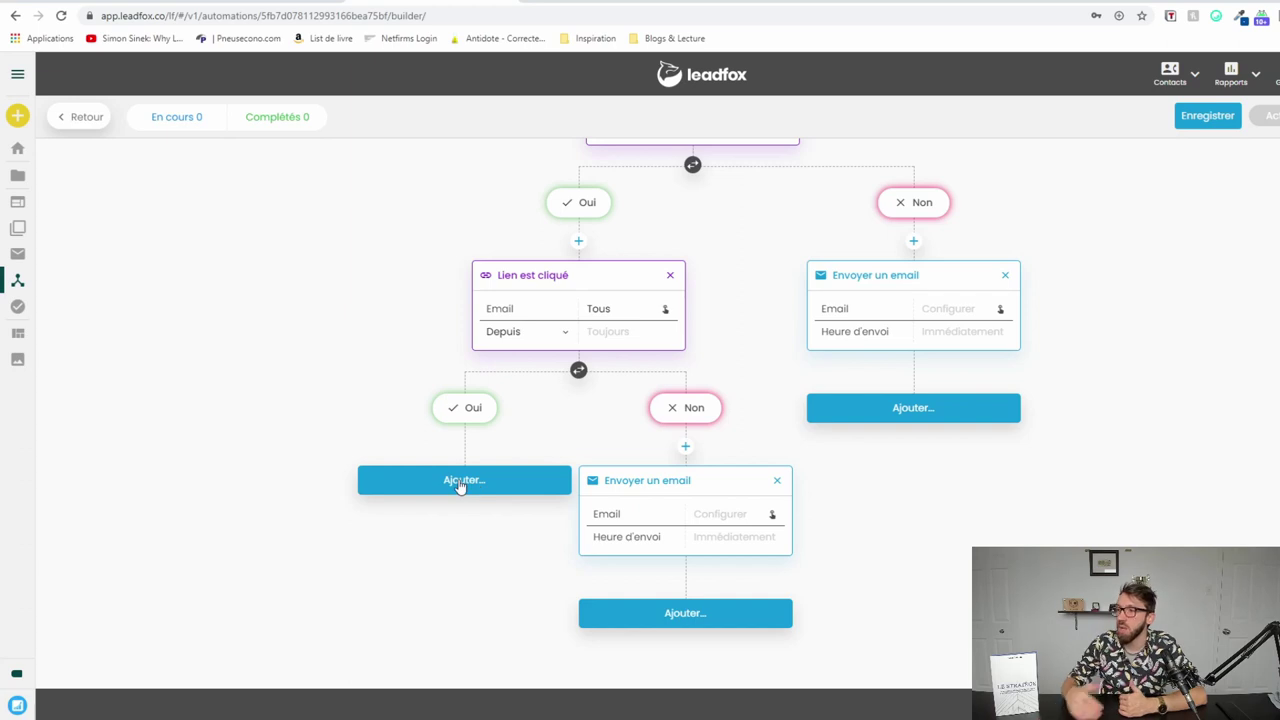
pyautogui.scroll(5, 640, 423)
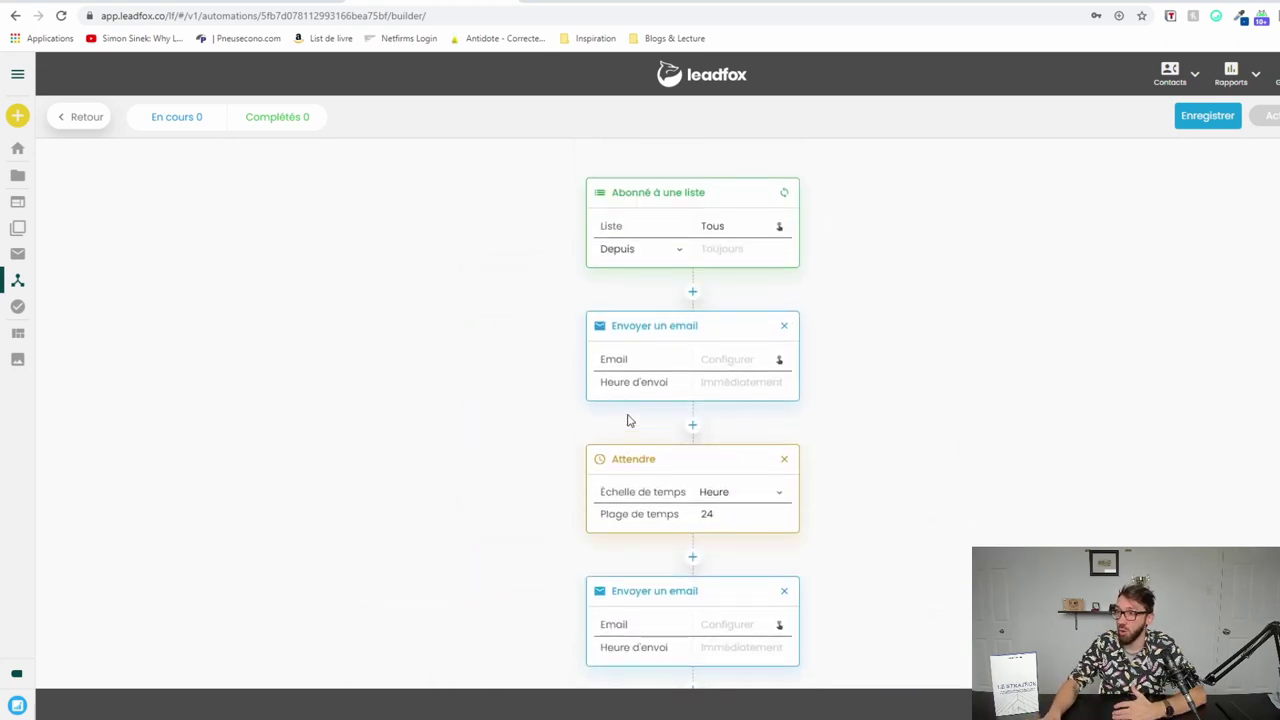
pyautogui.scroll(-4, 600, 440)
pyautogui.scroll(-2, 578, 465)
pyautogui.click(491, 484)
pyautogui.click(682, 370)
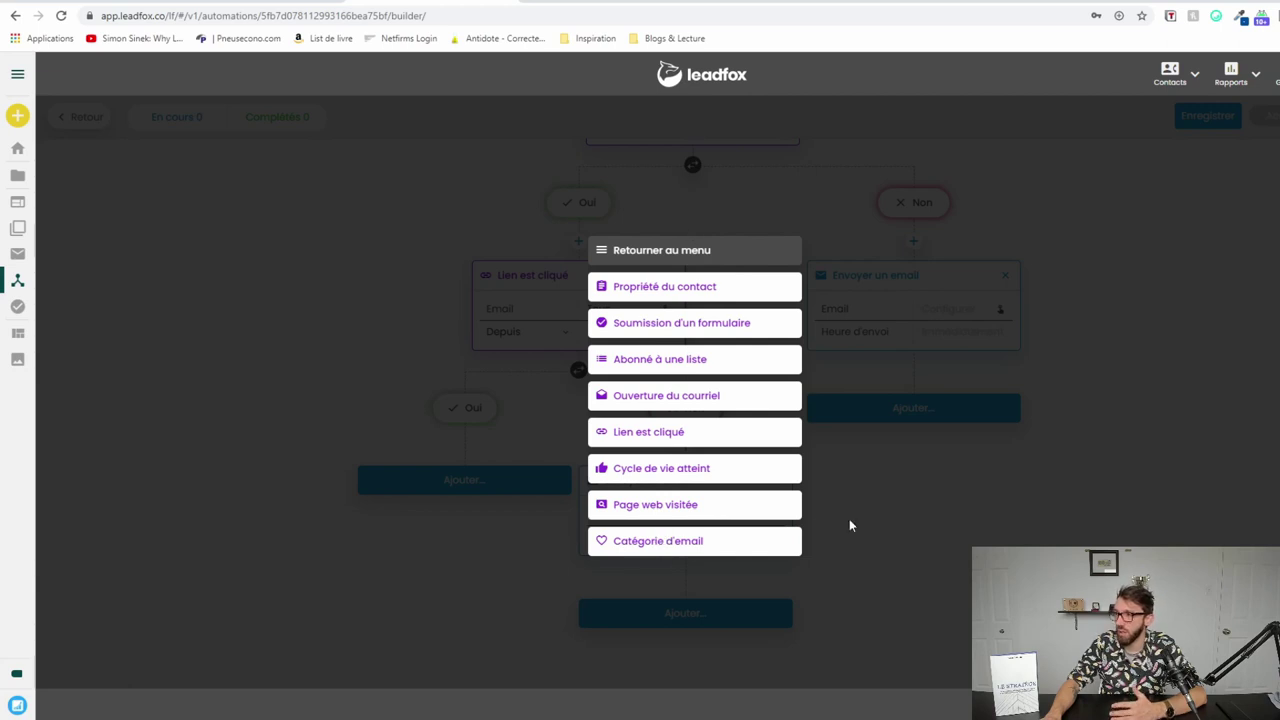
pyautogui.click(876, 535)
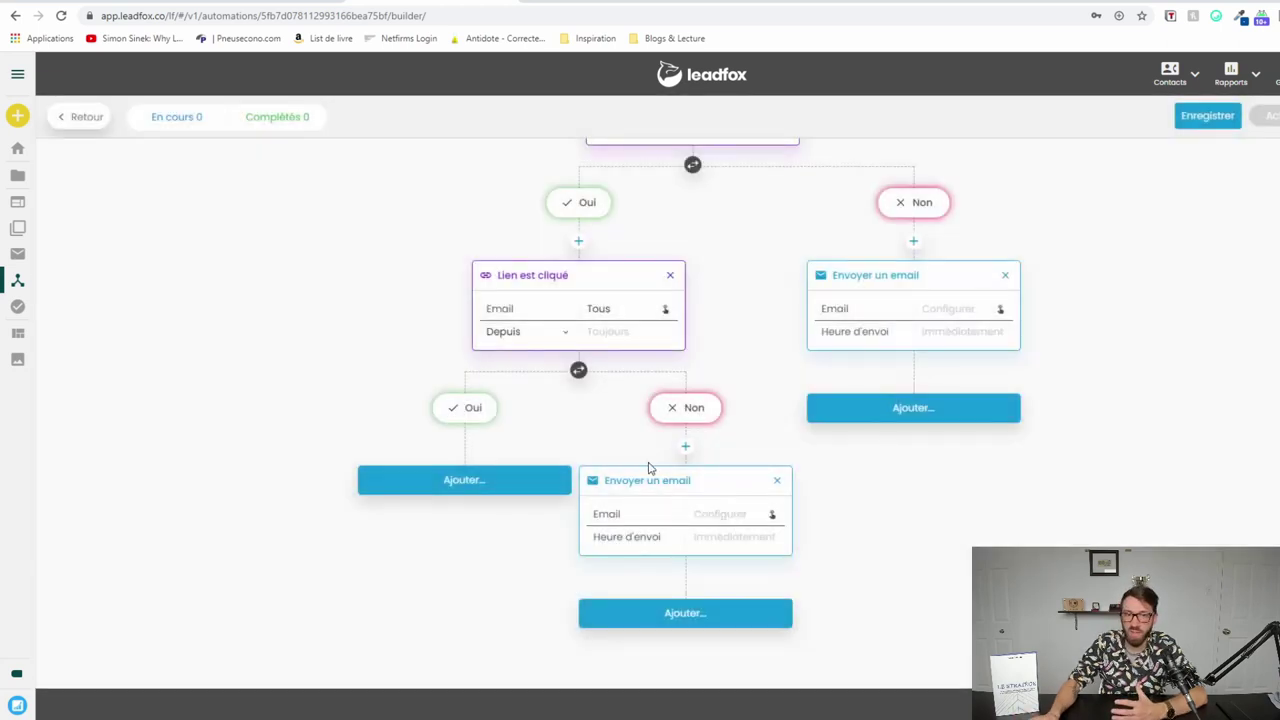
pyautogui.scroll(4, 1058, 274)
pyautogui.scroll(3, 157, 448)
pyautogui.scroll(-7, 803, 237)
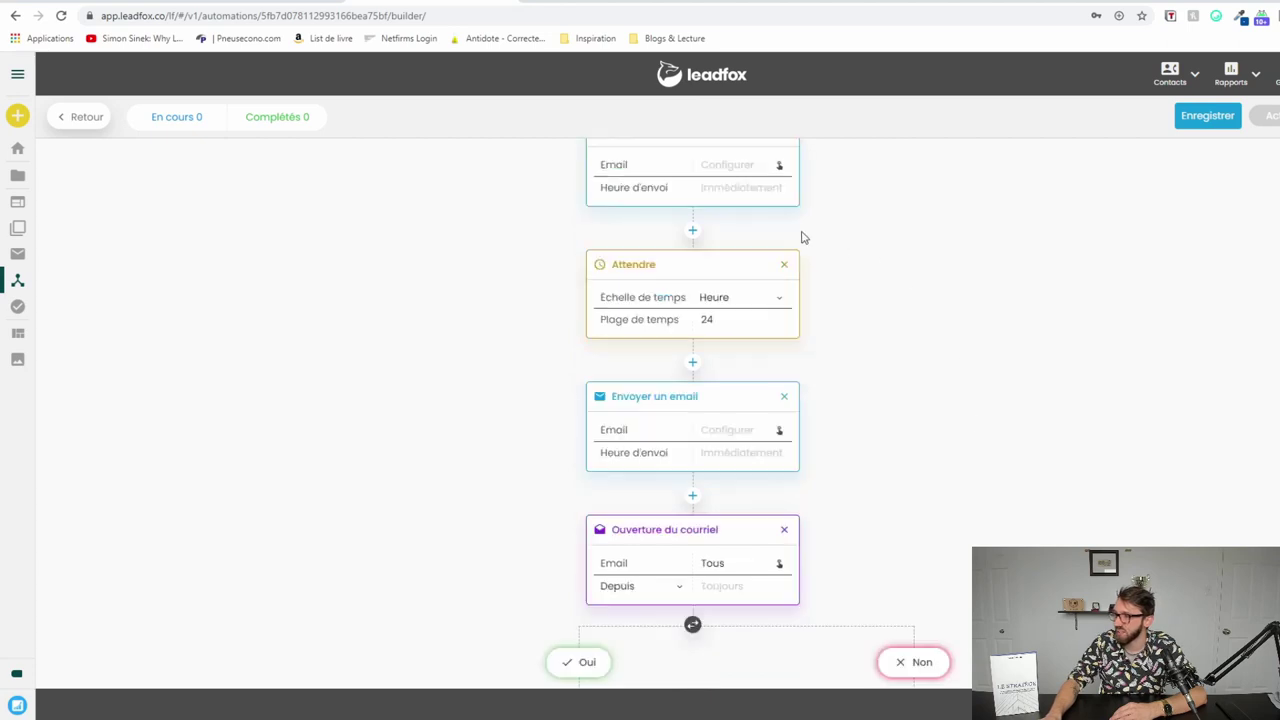
pyautogui.scroll(7, 886, 417)
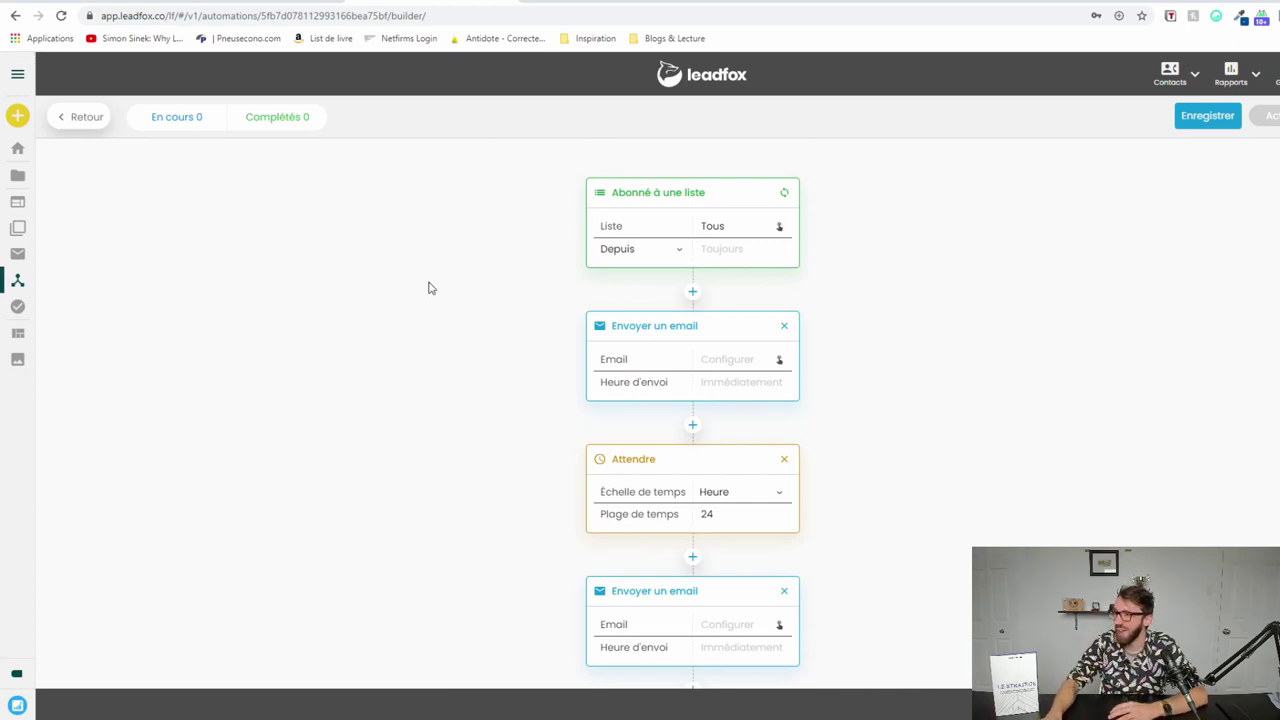
# Switch to the Leadfox pricing page and compare the monthly prices and contact limits of the Fennec, Arctic and Red plans
pyautogui.hotkey('ctrl', 'Tab')
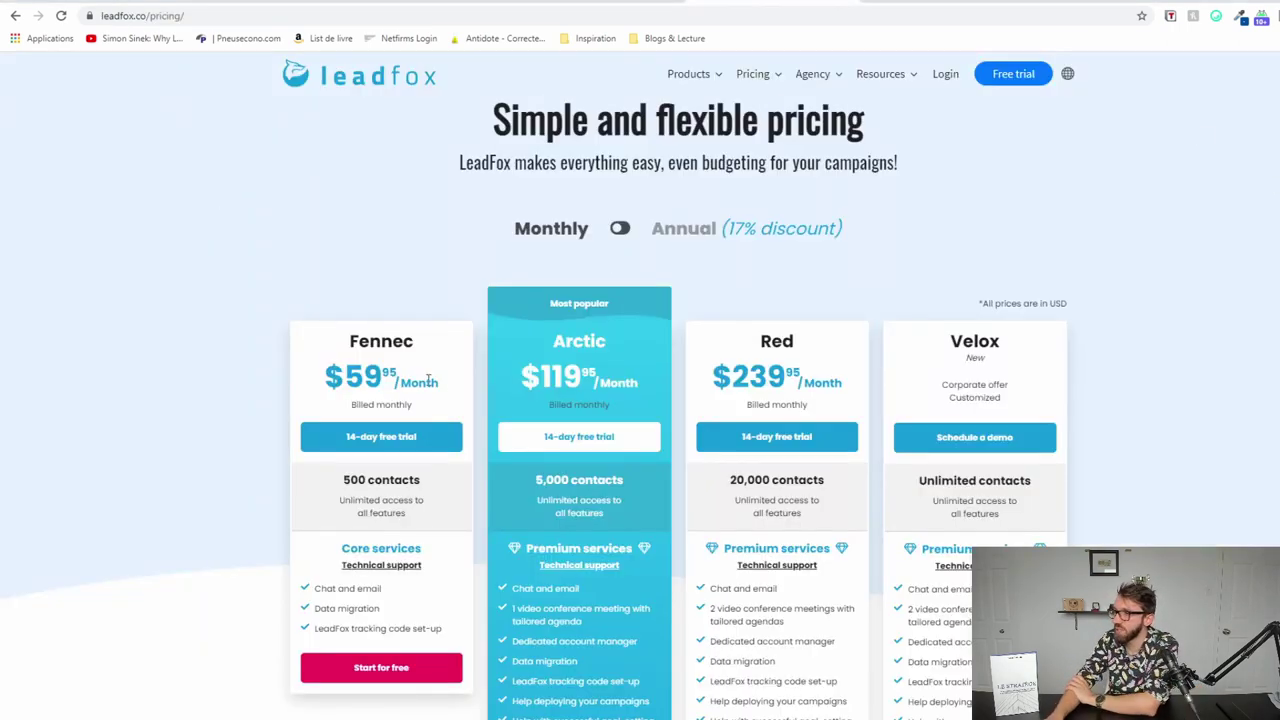
pyautogui.moveTo(328, 378); pyautogui.dragTo(906, 400)
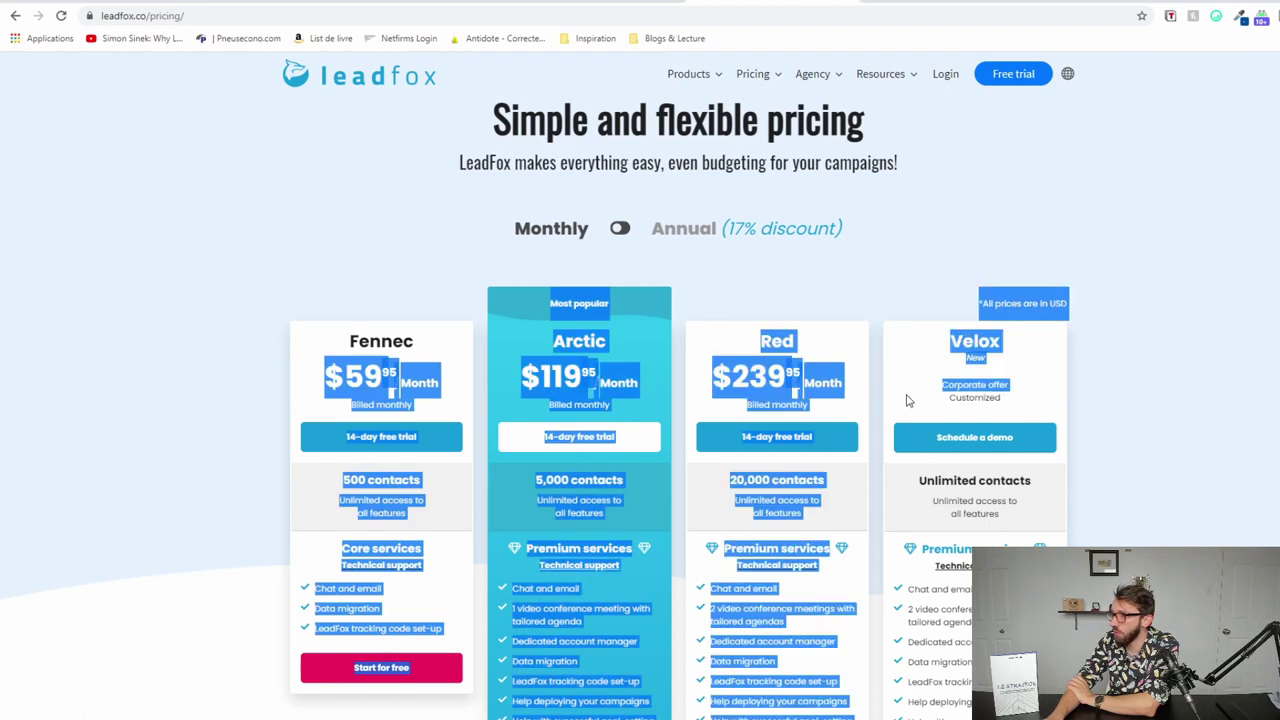
pyautogui.click(404, 398)
pyautogui.moveTo(386, 378)
pyautogui.mouseDown()
pyautogui.moveTo(326, 378)
pyautogui.moveTo(386, 374)
pyautogui.mouseUp()
pyautogui.click(375, 387)
pyautogui.tripleClick(412, 481)
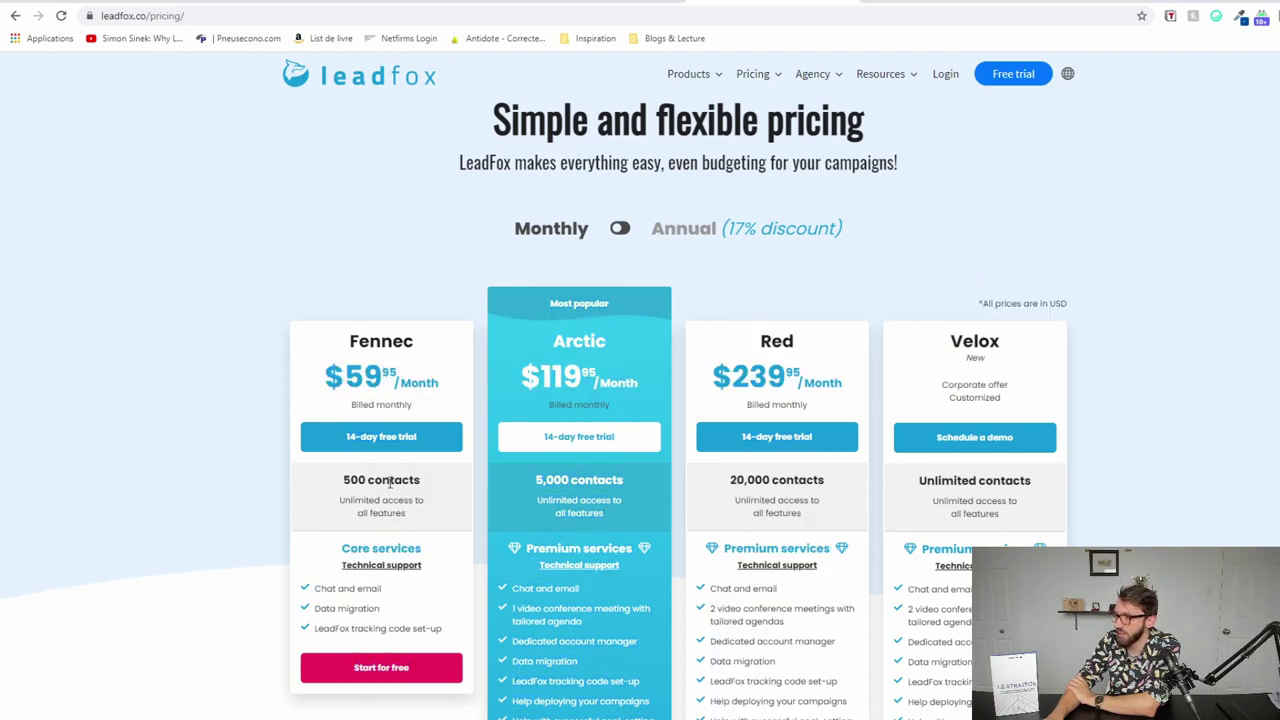
pyautogui.doubleClick(577, 377)
pyautogui.moveTo(577, 377); pyautogui.dragTo(600, 373)
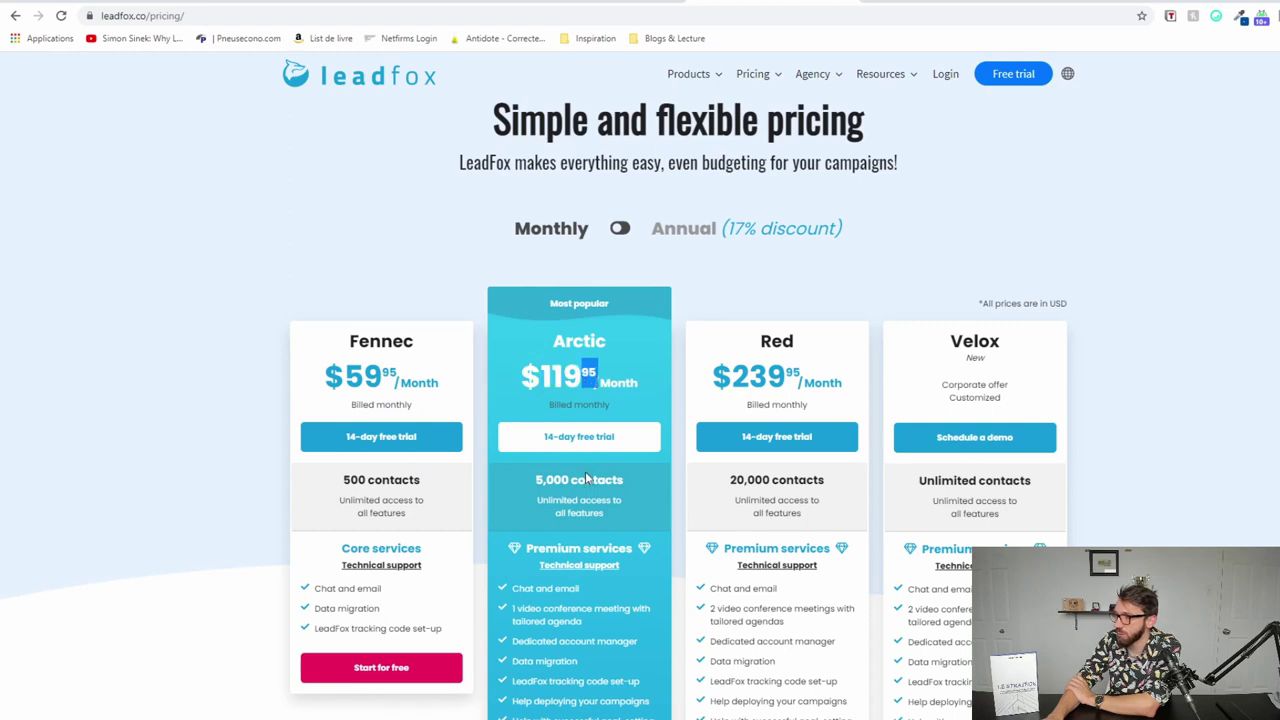
pyautogui.tripleClick(590, 479)
pyautogui.moveTo(800, 377); pyautogui.dragTo(712, 378)
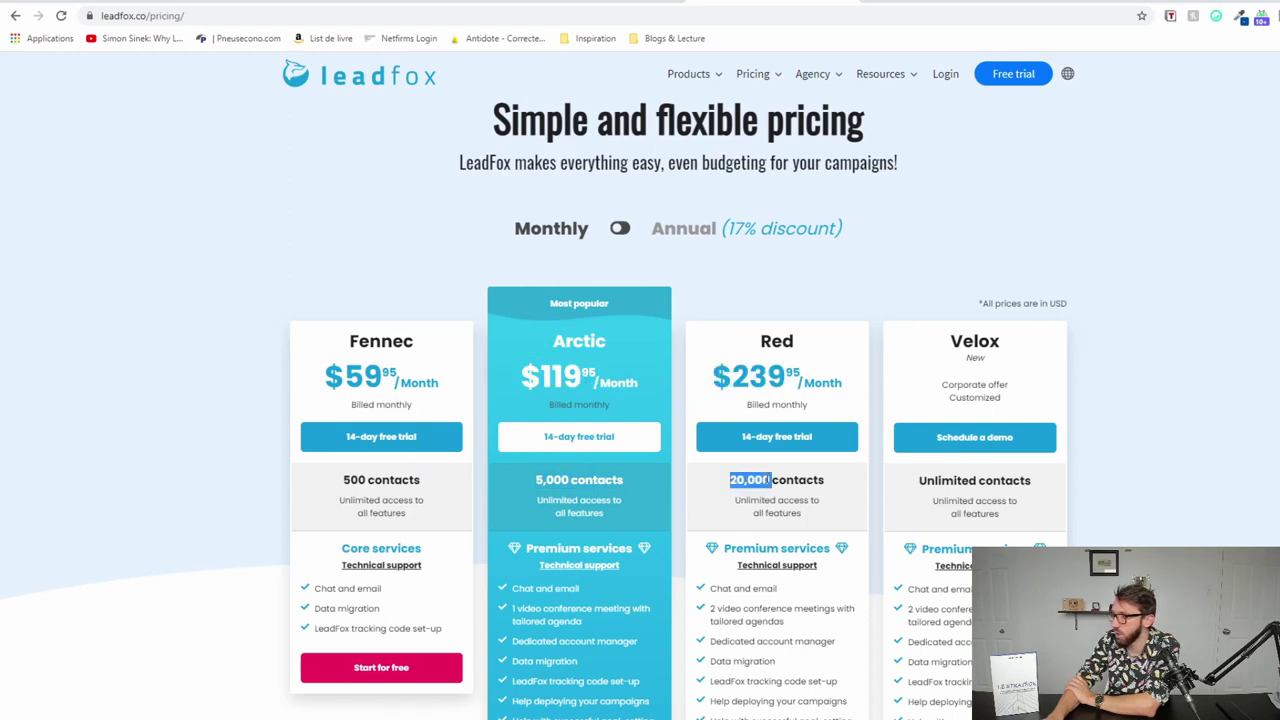
pyautogui.tripleClick(768, 480)
# Compare the core and premium services included in the Leadfox plans
pyautogui.scroll(-3, 769, 480)
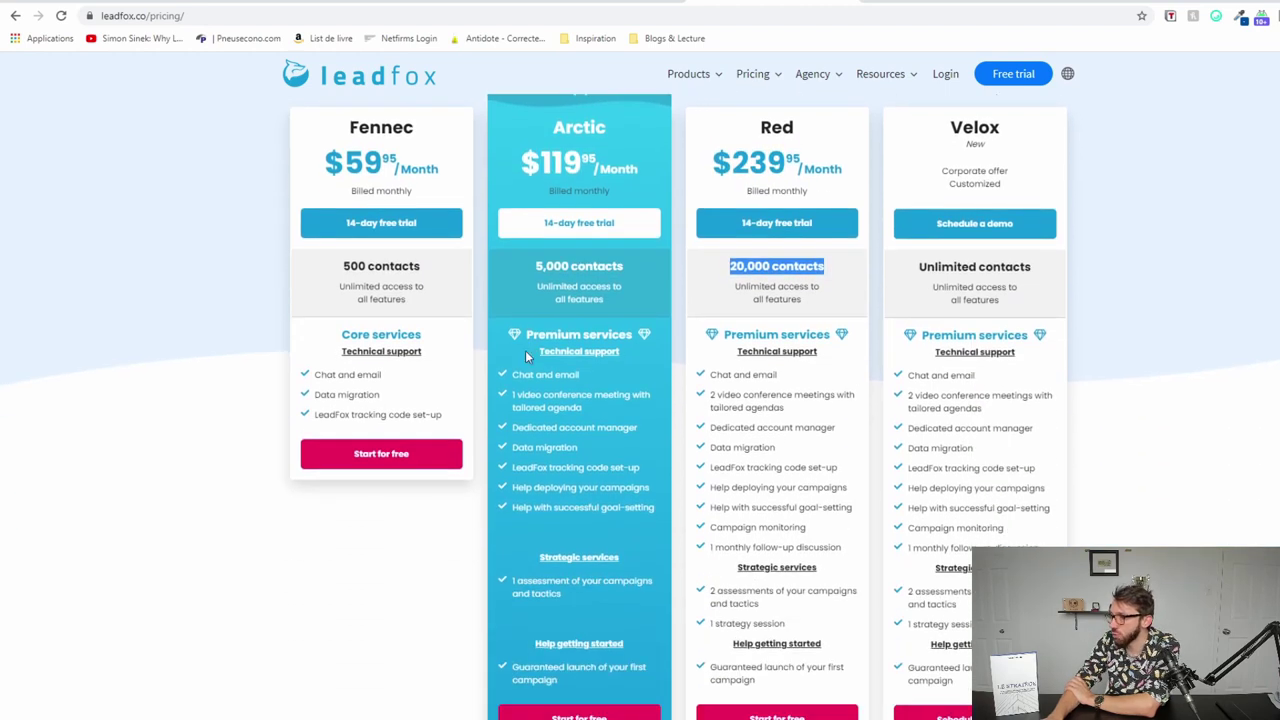
pyautogui.moveTo(528, 362); pyautogui.dragTo(600, 688)
pyautogui.moveTo(706, 370); pyautogui.dragTo(697, 412)
pyautogui.click(697, 412)
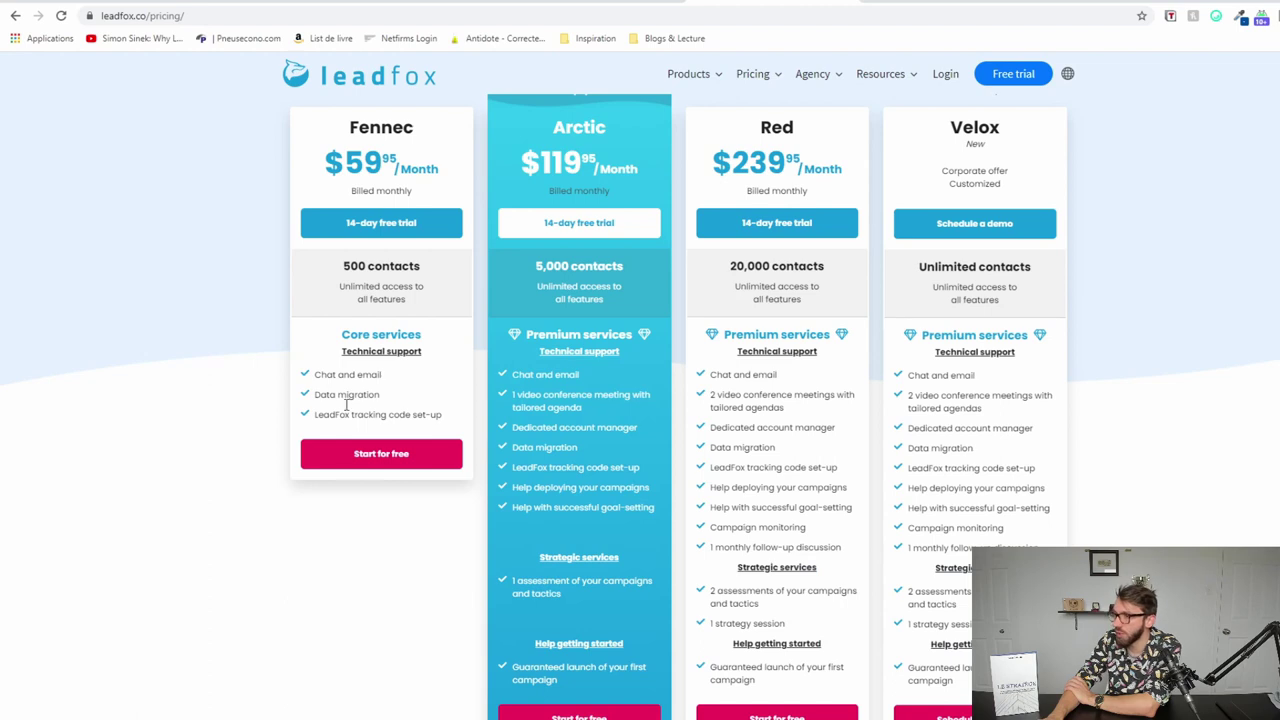
# Check the currency note for the Leadfox plans and the Fennec plan's monthly price
pyautogui.scroll(1, 372, 458)
pyautogui.scroll(3, 372, 458)
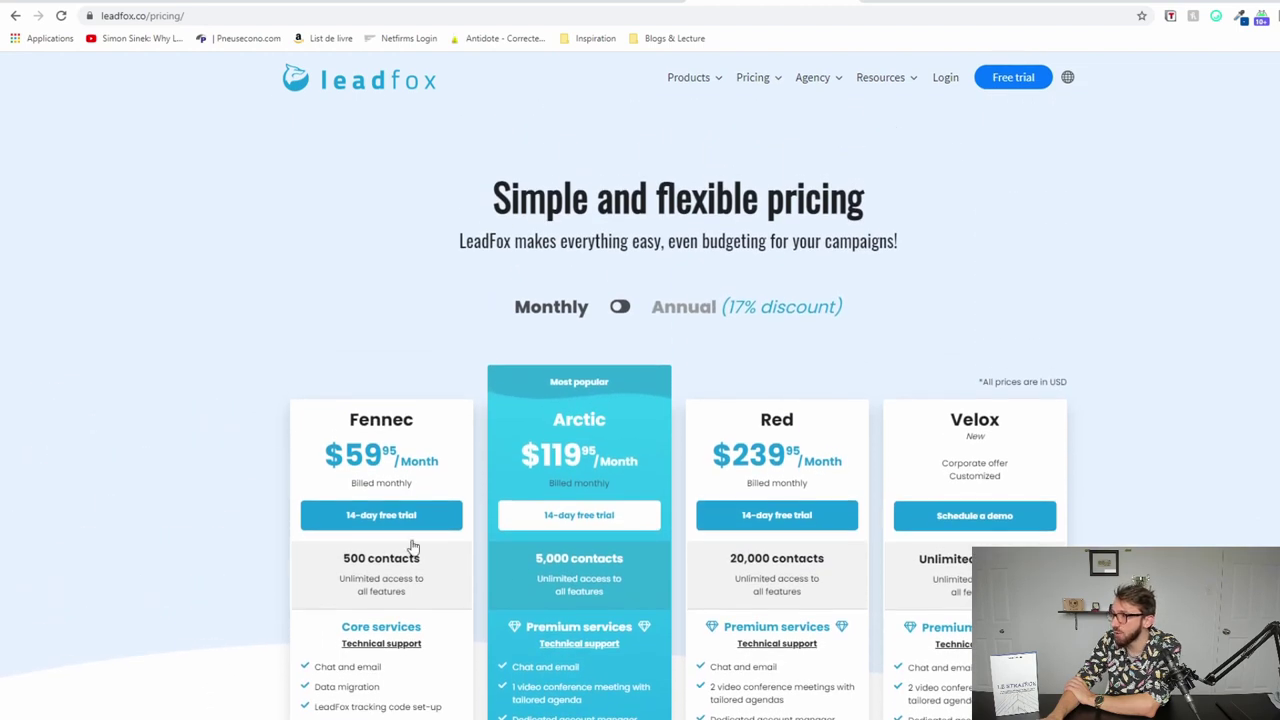
pyautogui.moveTo(980, 381); pyautogui.dragTo(1068, 381)
pyautogui.click(1068, 381)
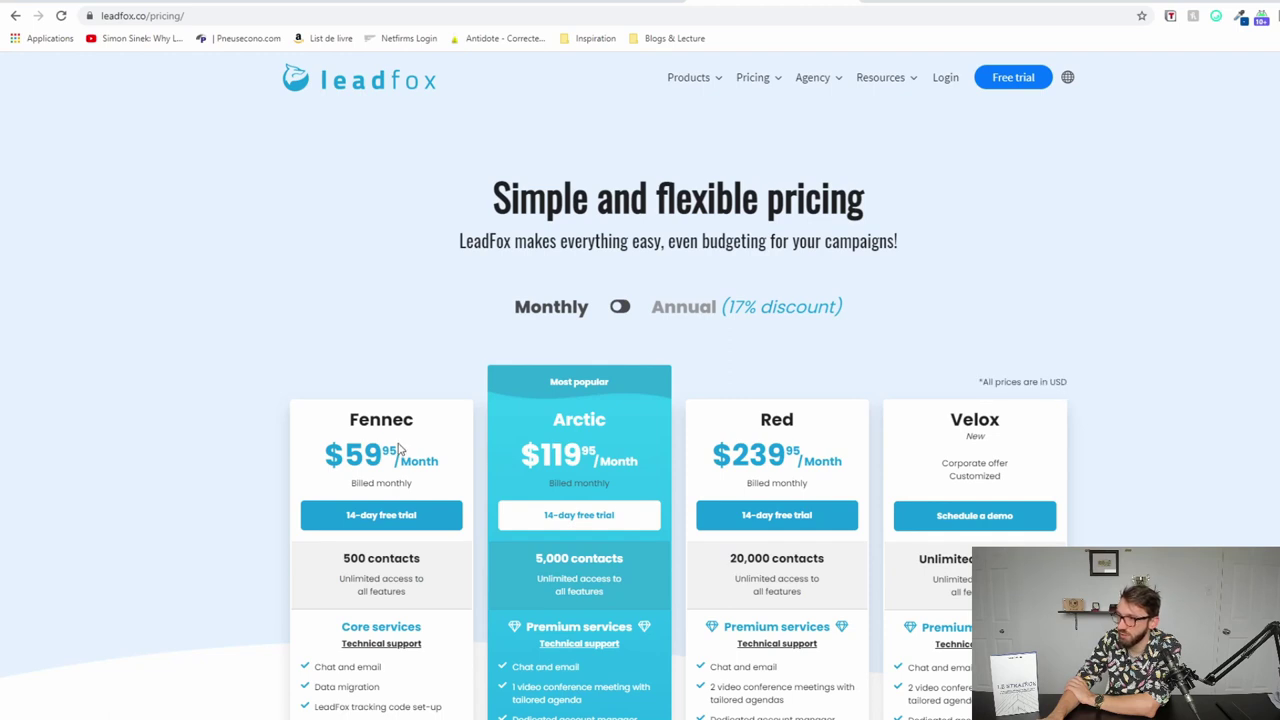
pyautogui.moveTo(404, 450); pyautogui.dragTo(346, 453)
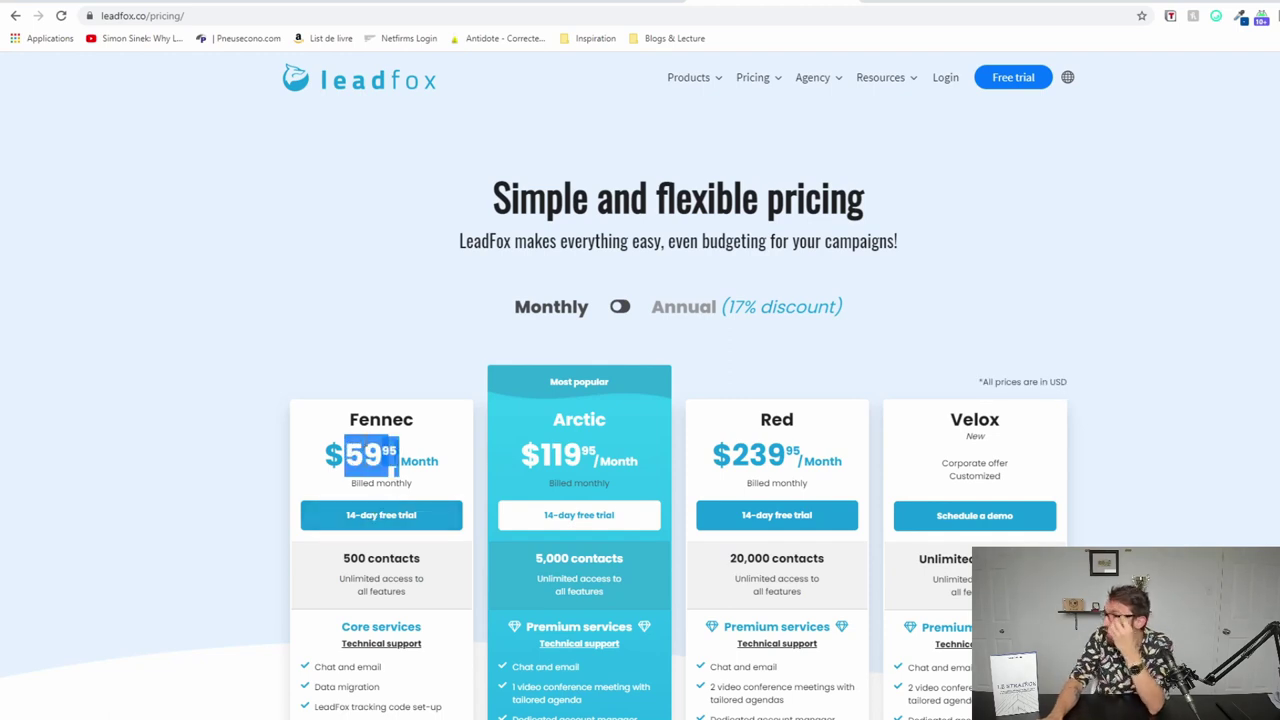
# Compare the Fennec plan's price, contact limit and technical support services with those of the Arctic, Red and Velox plans
pyautogui.click(354, 440)
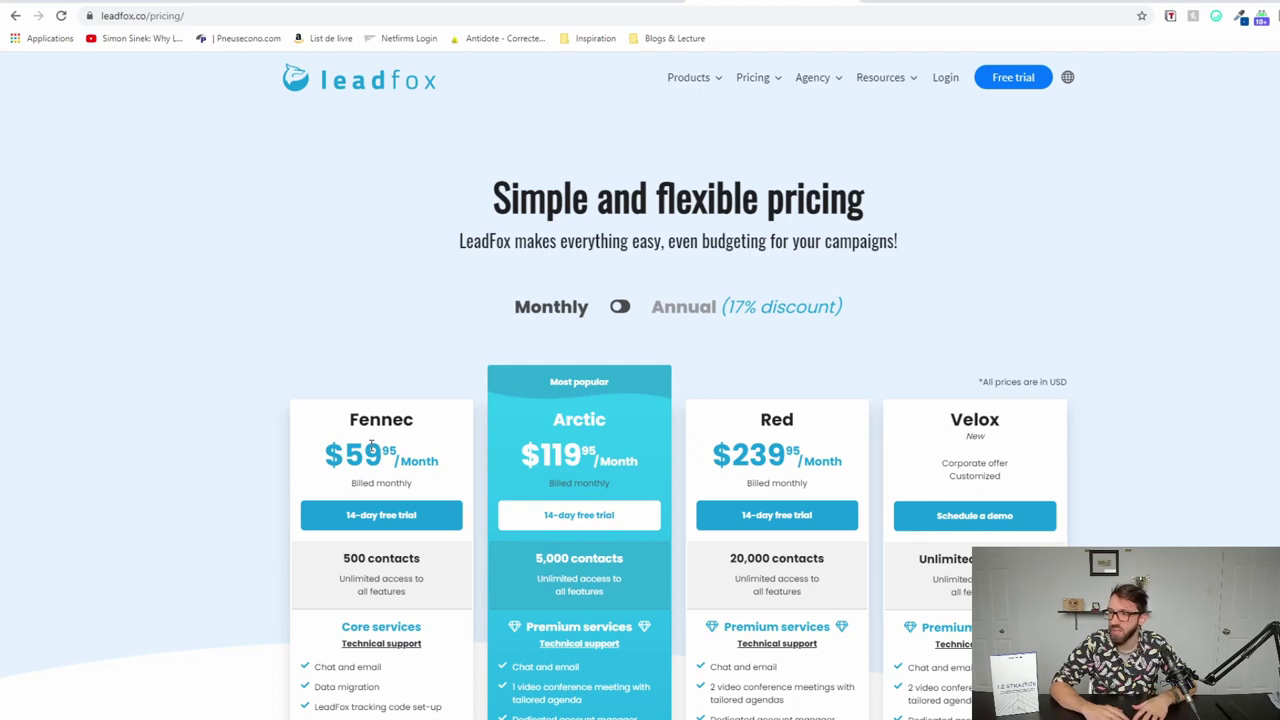
pyautogui.scroll(-2, 371, 447)
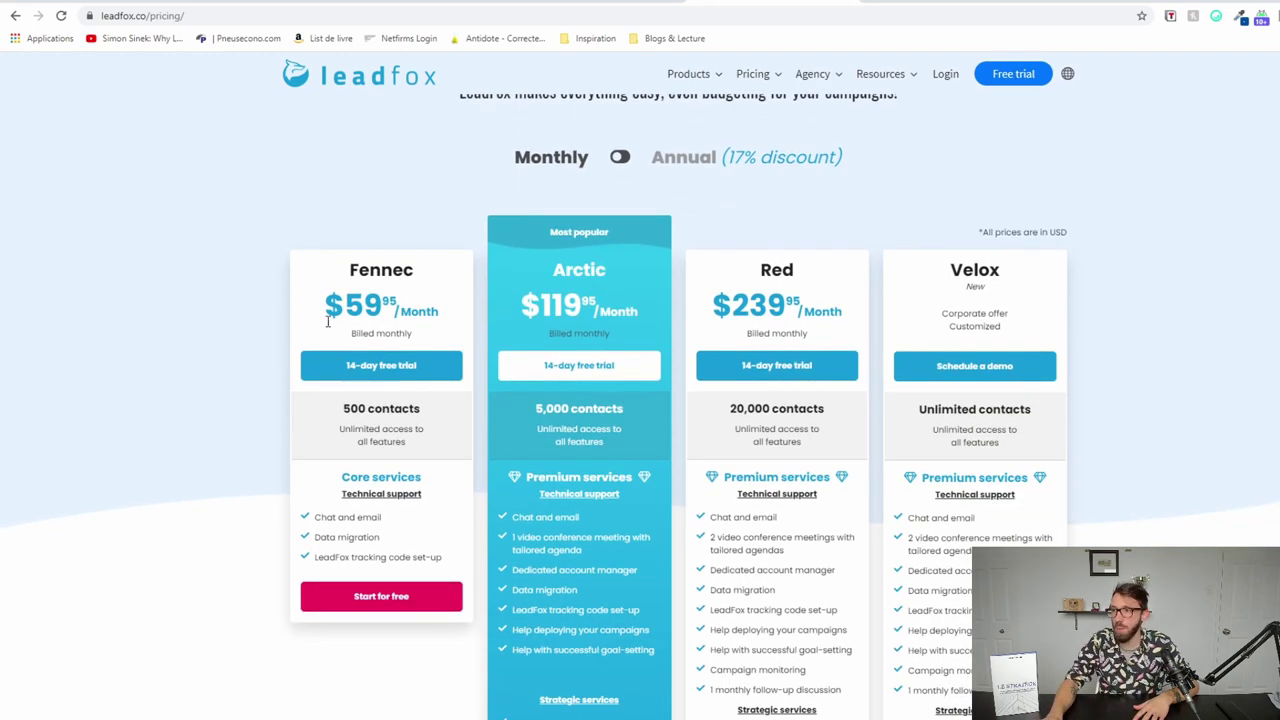
pyautogui.moveTo(326, 302)
pyautogui.mouseDown()
pyautogui.moveTo(414, 326)
pyautogui.moveTo(446, 317)
pyautogui.moveTo(316, 305)
pyautogui.moveTo(364, 303)
pyautogui.moveTo(344, 304)
pyautogui.mouseUp()
pyautogui.click(440, 314)
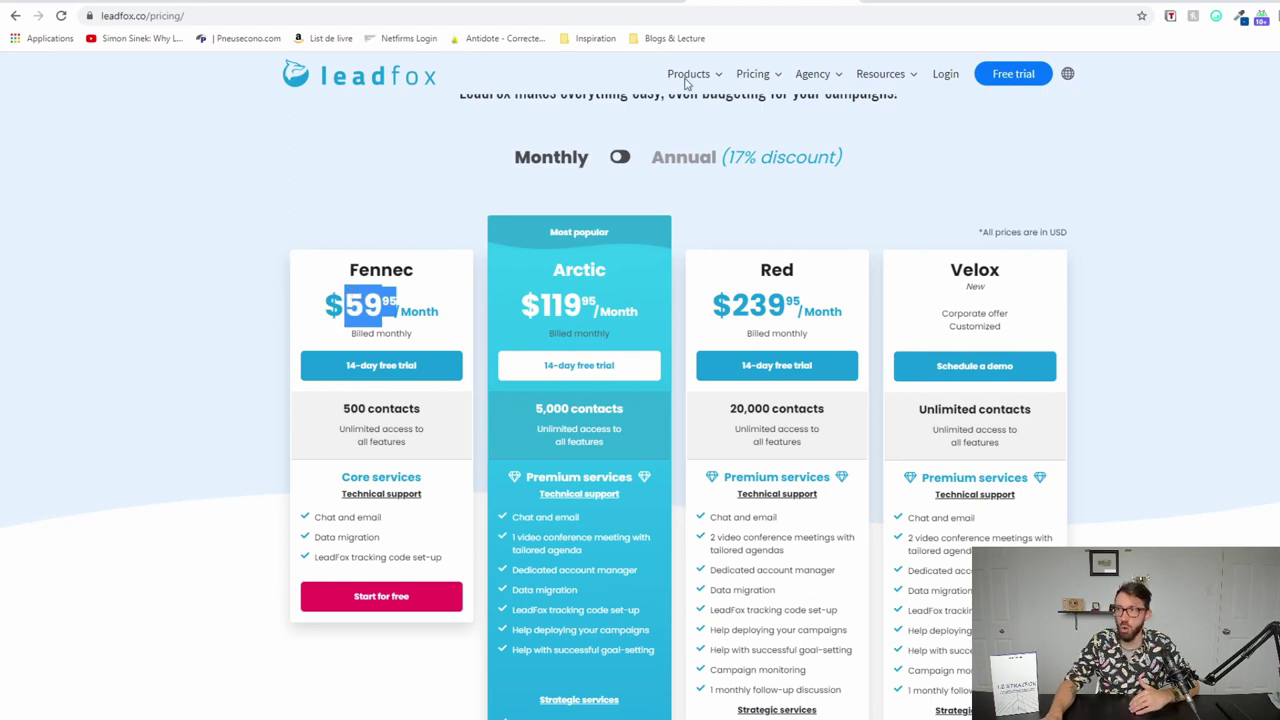
pyautogui.click(364, 289)
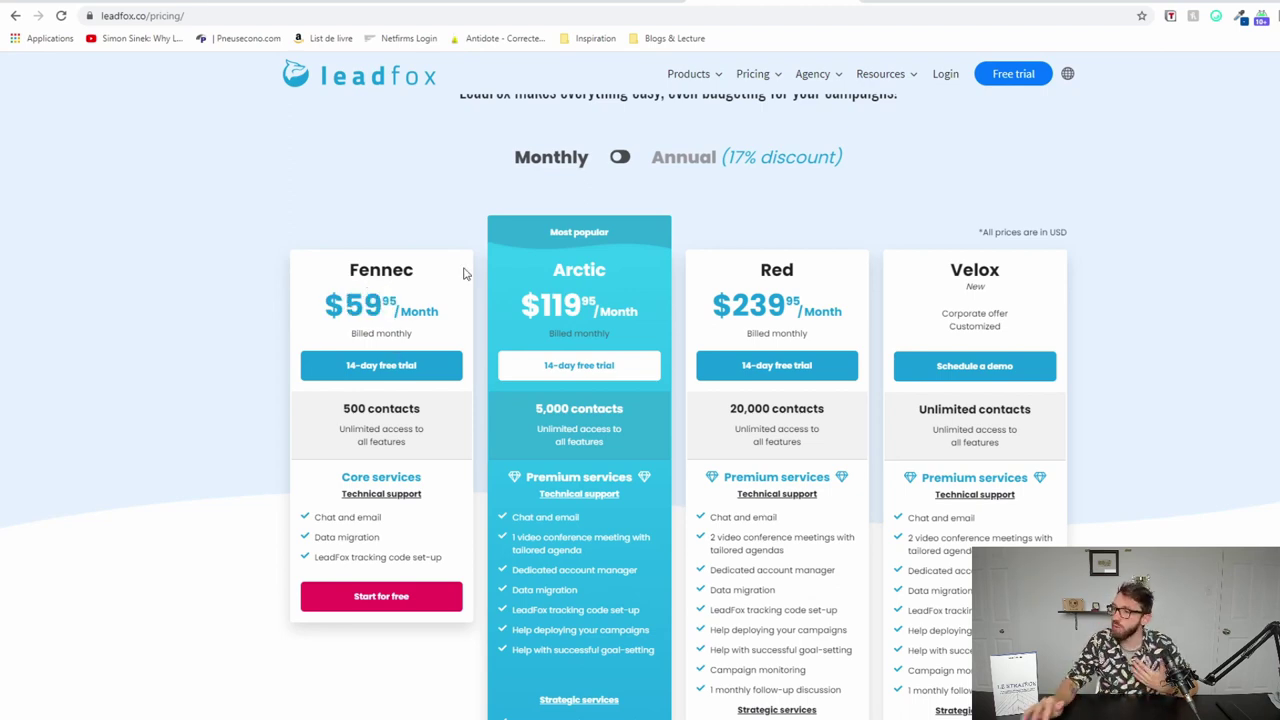
pyautogui.moveTo(331, 495); pyautogui.dragTo(945, 492)
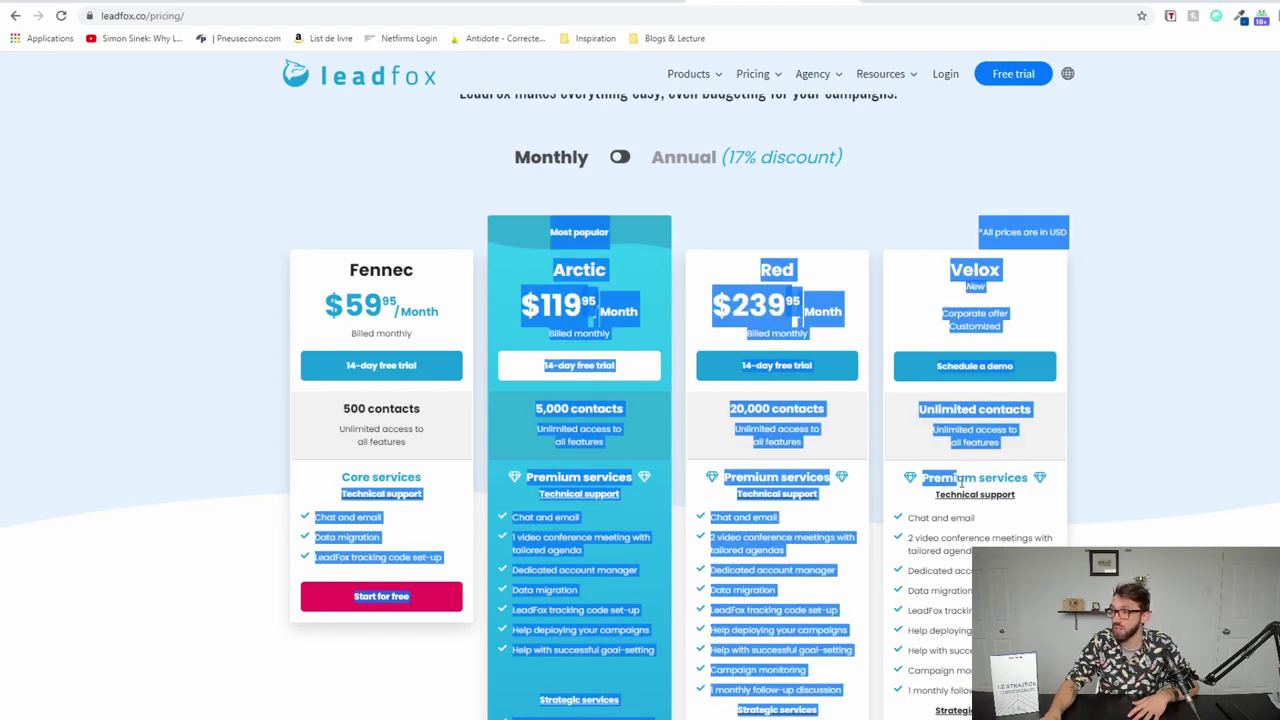
pyautogui.click(883, 555)
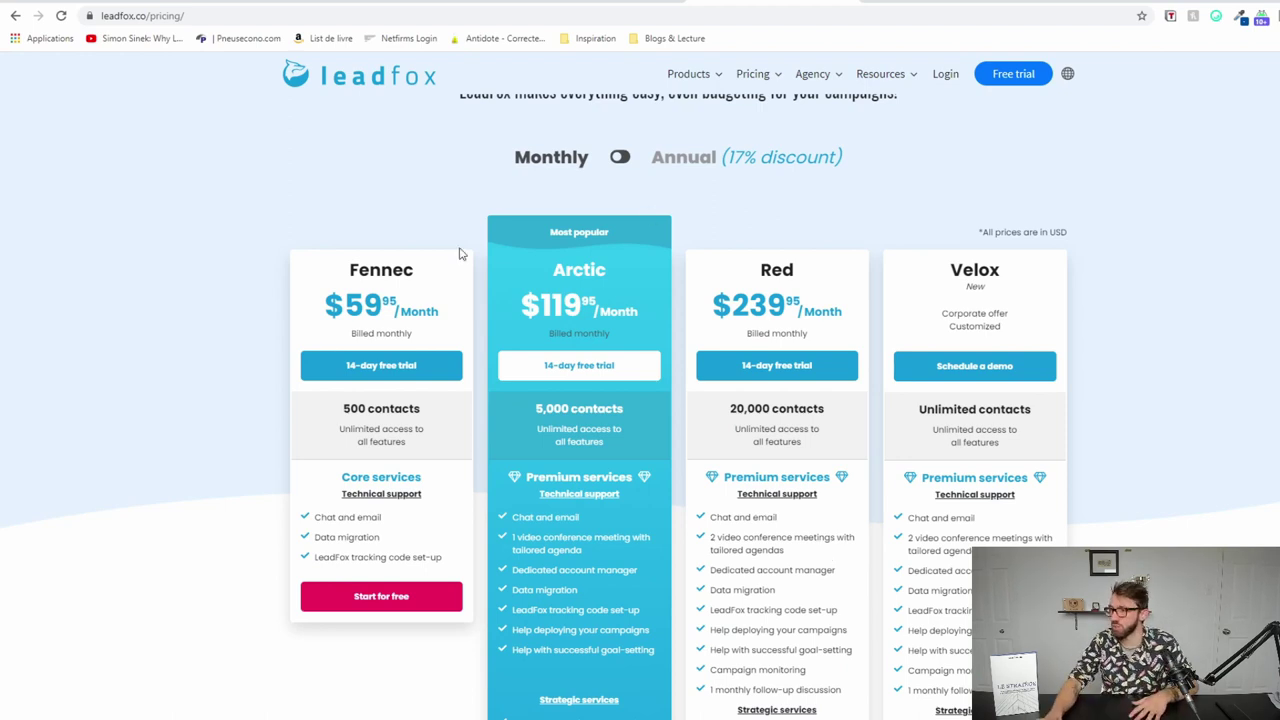
pyautogui.moveTo(341, 286); pyautogui.dragTo(672, 294)
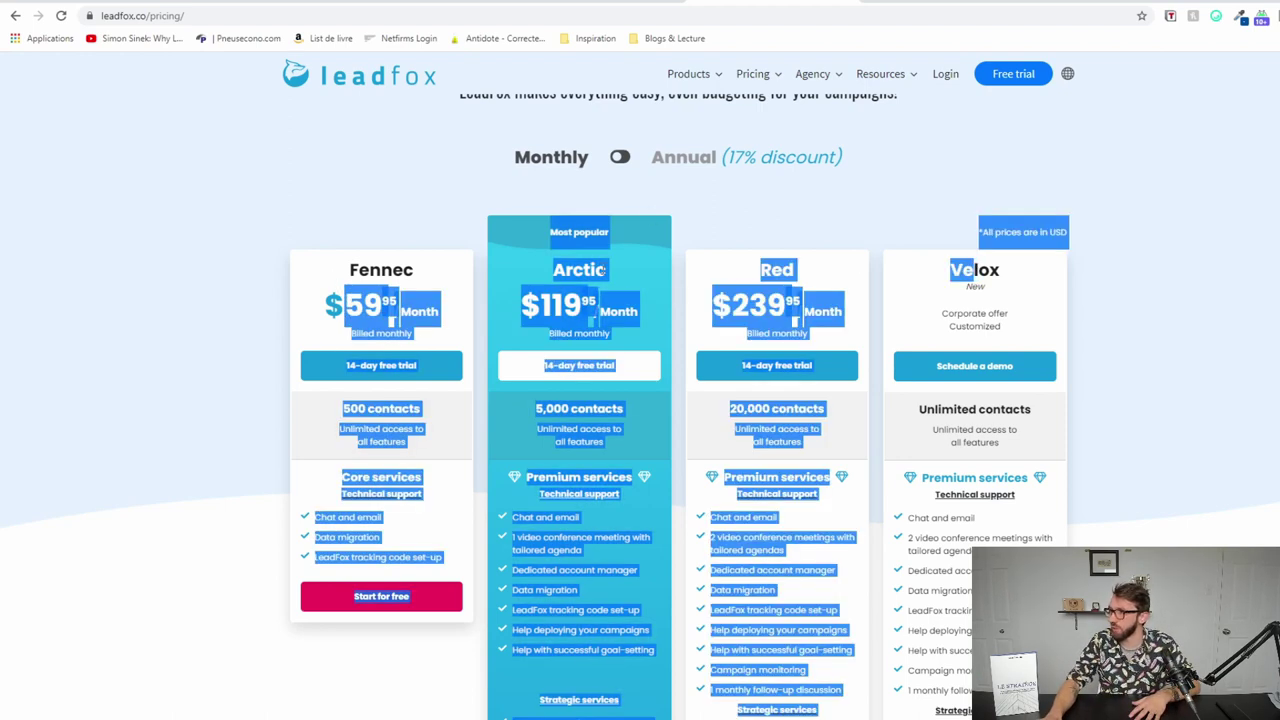
pyautogui.click(605, 278)
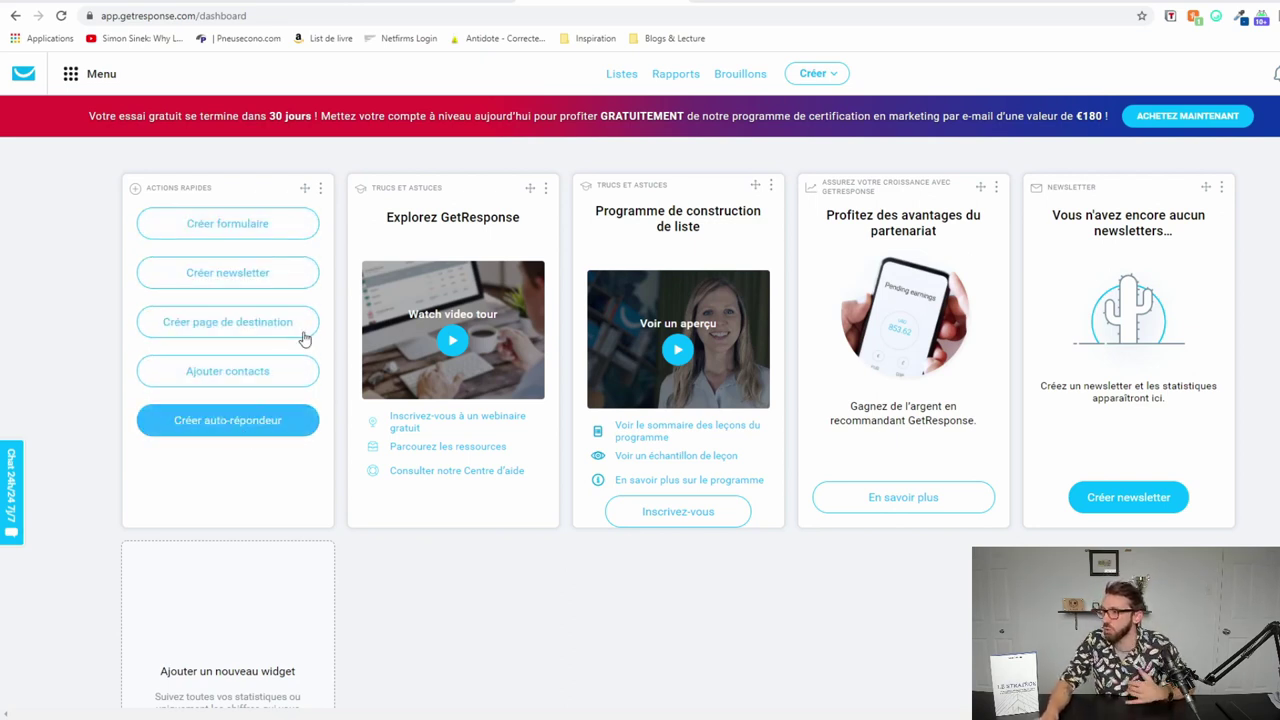
# Switch to GetResponse and create a newsletter named "test" with the message subject "teetetetet"
pyautogui.click(245, 274)
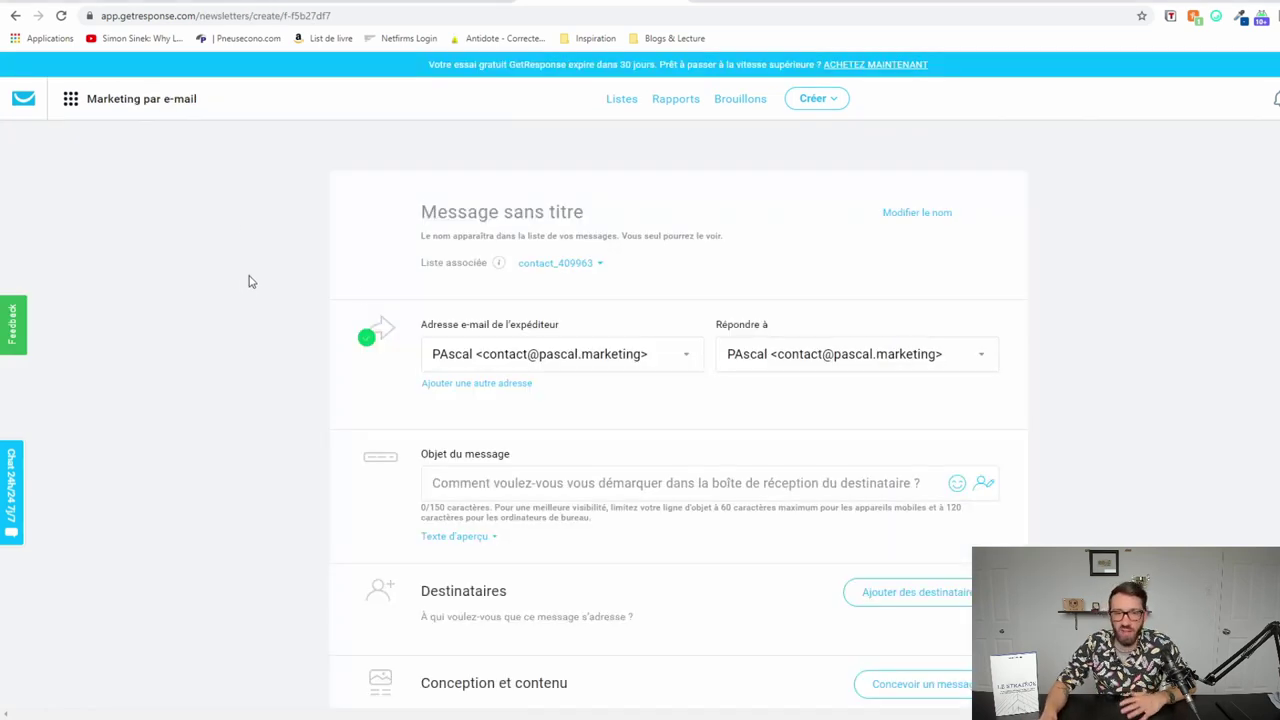
pyautogui.click(502, 226)
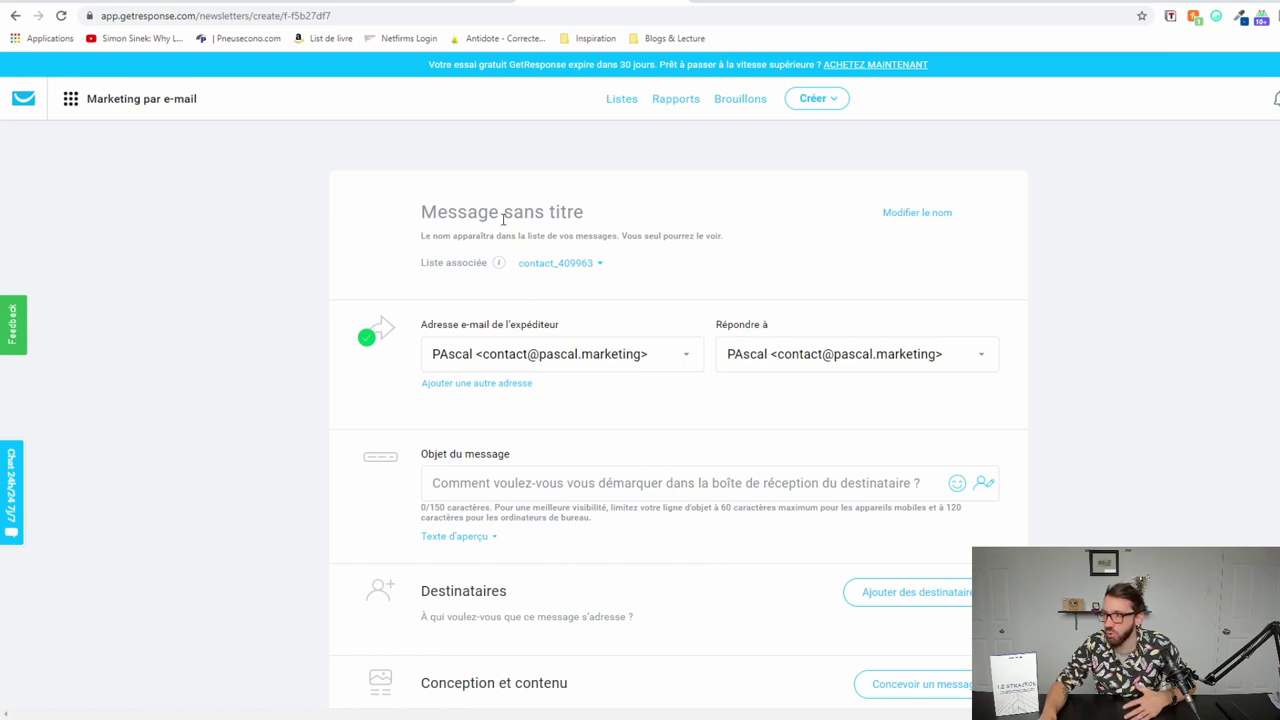
pyautogui.write('test')
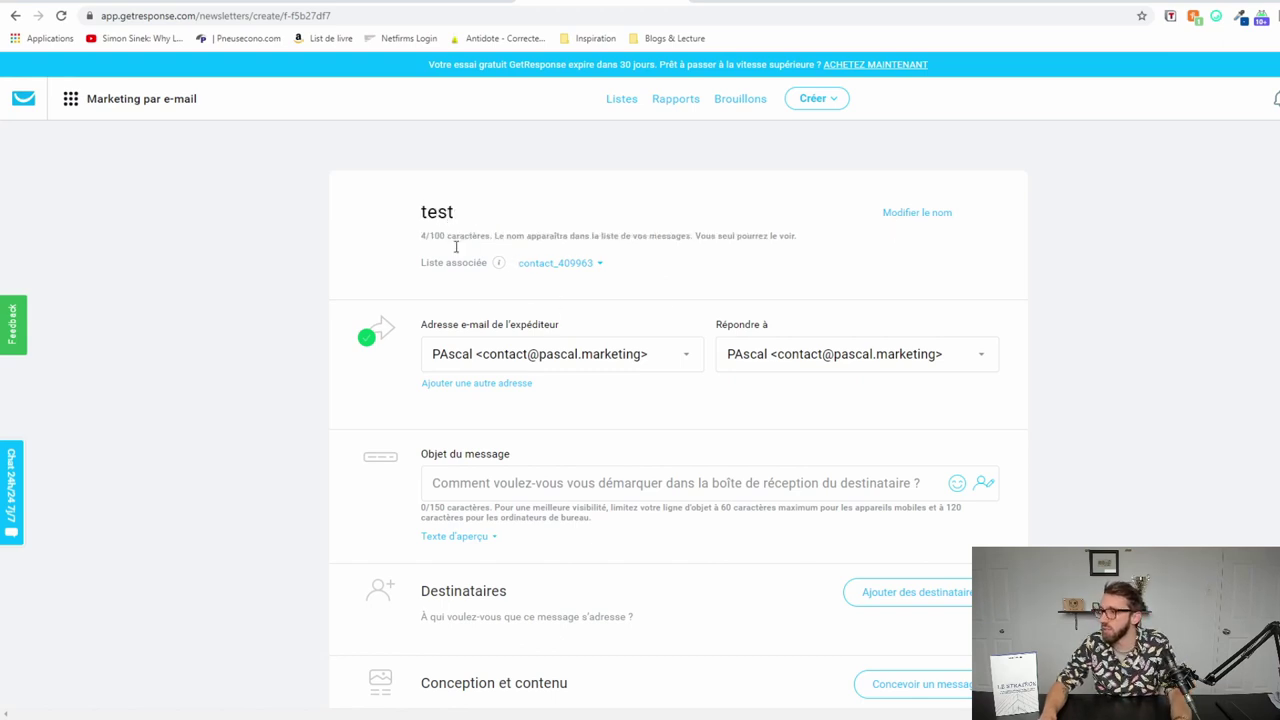
pyautogui.click(652, 471)
pyautogui.write('teetetetet')
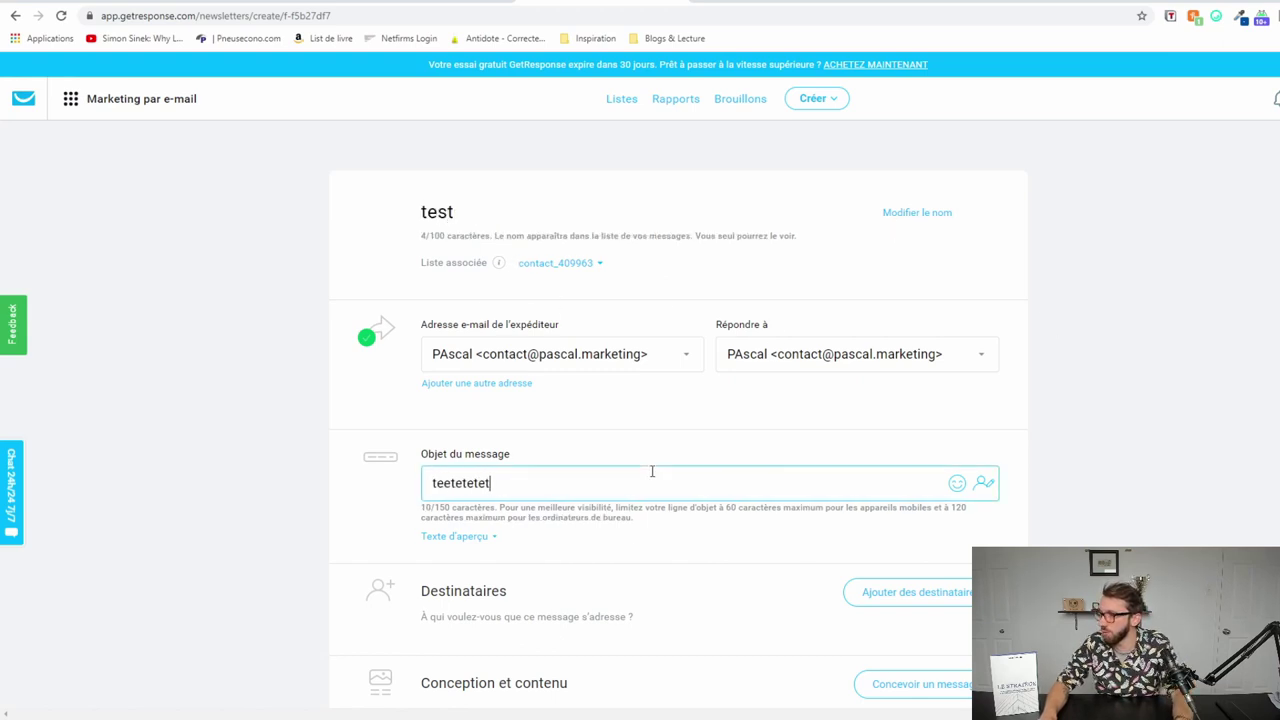
# Start designing the newsletter message and browse the gallery of predefined templates
pyautogui.scroll(-3, 655, 471)
pyautogui.scroll(-2, 929, 417)
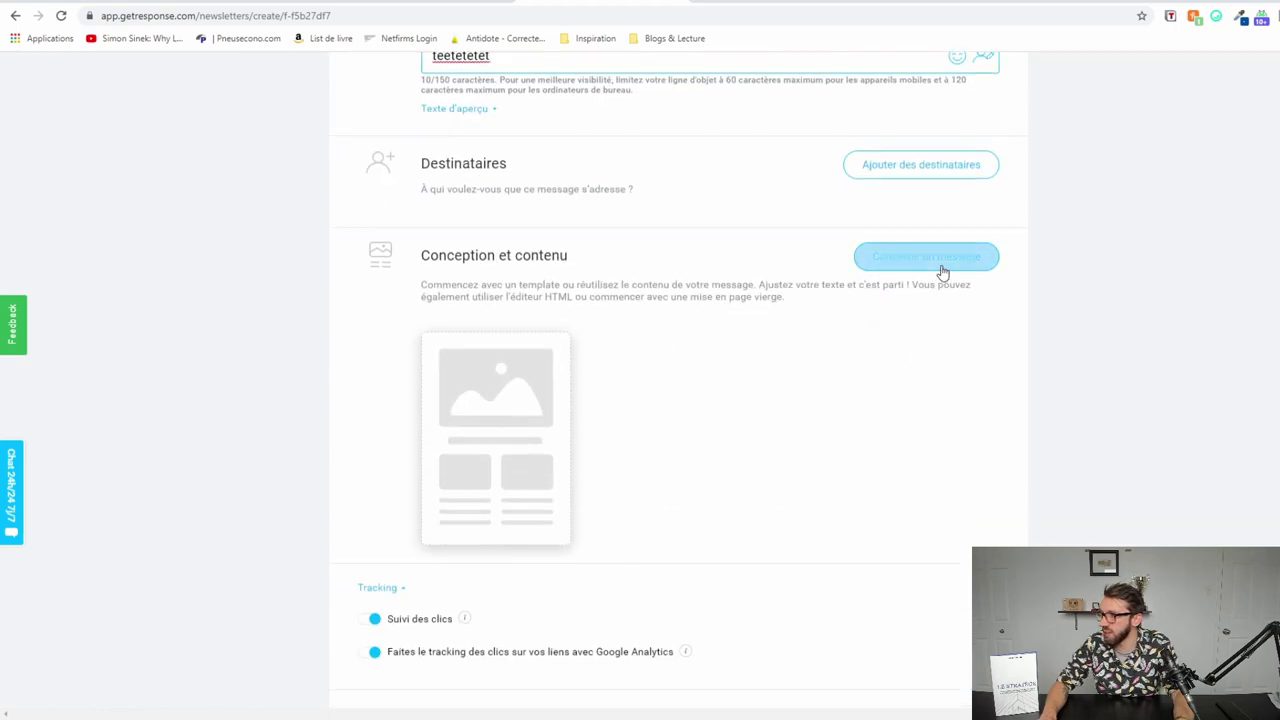
pyautogui.click(940, 262)
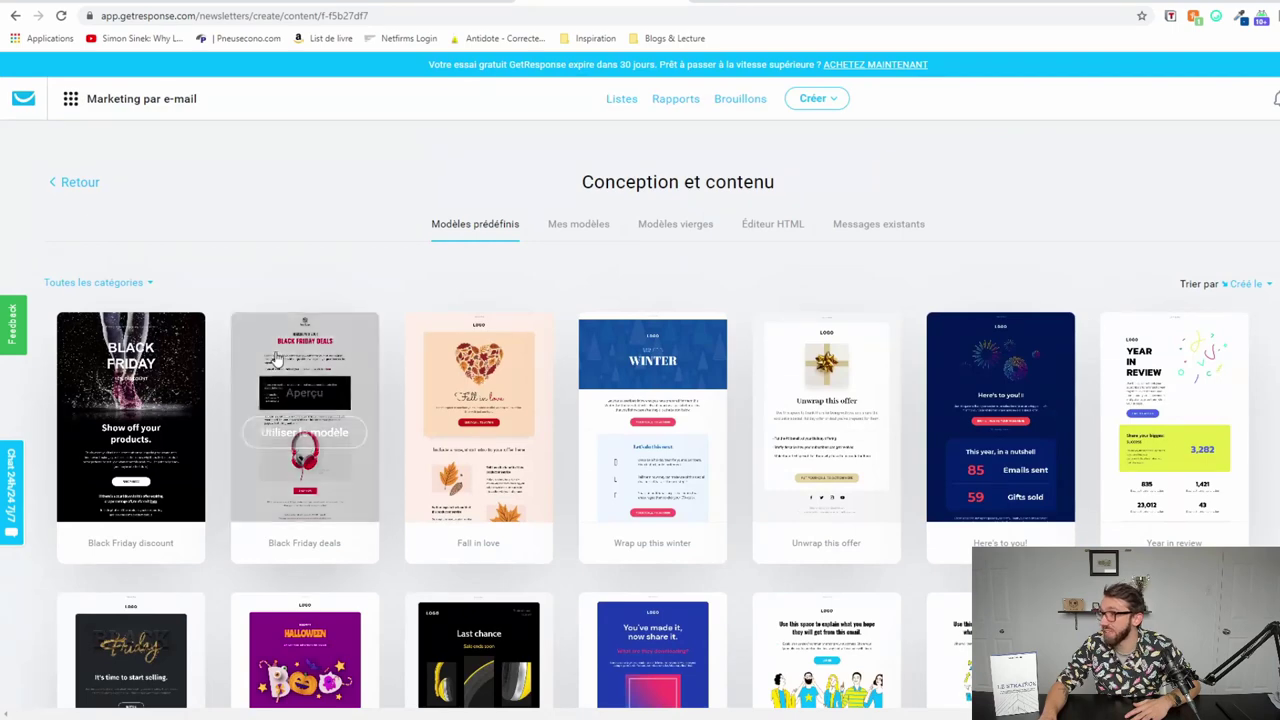
pyautogui.scroll(-15, 638, 333)
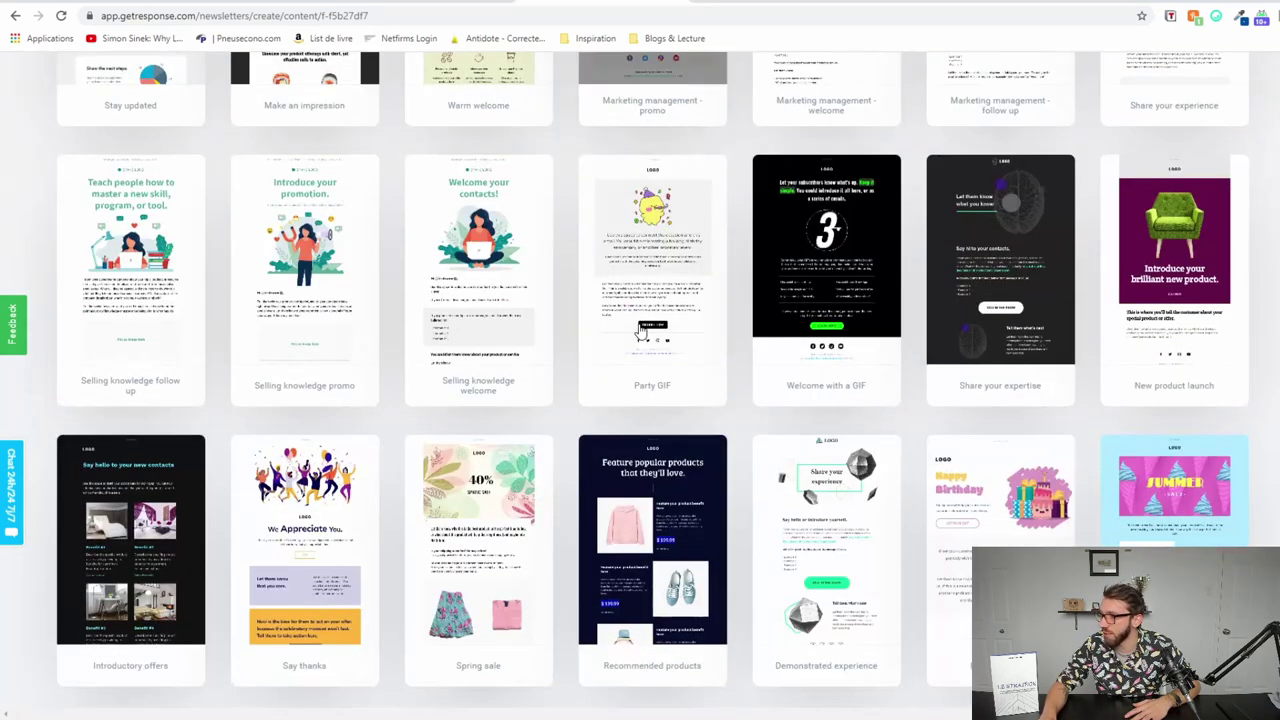
pyautogui.scroll(-10, 733, 491)
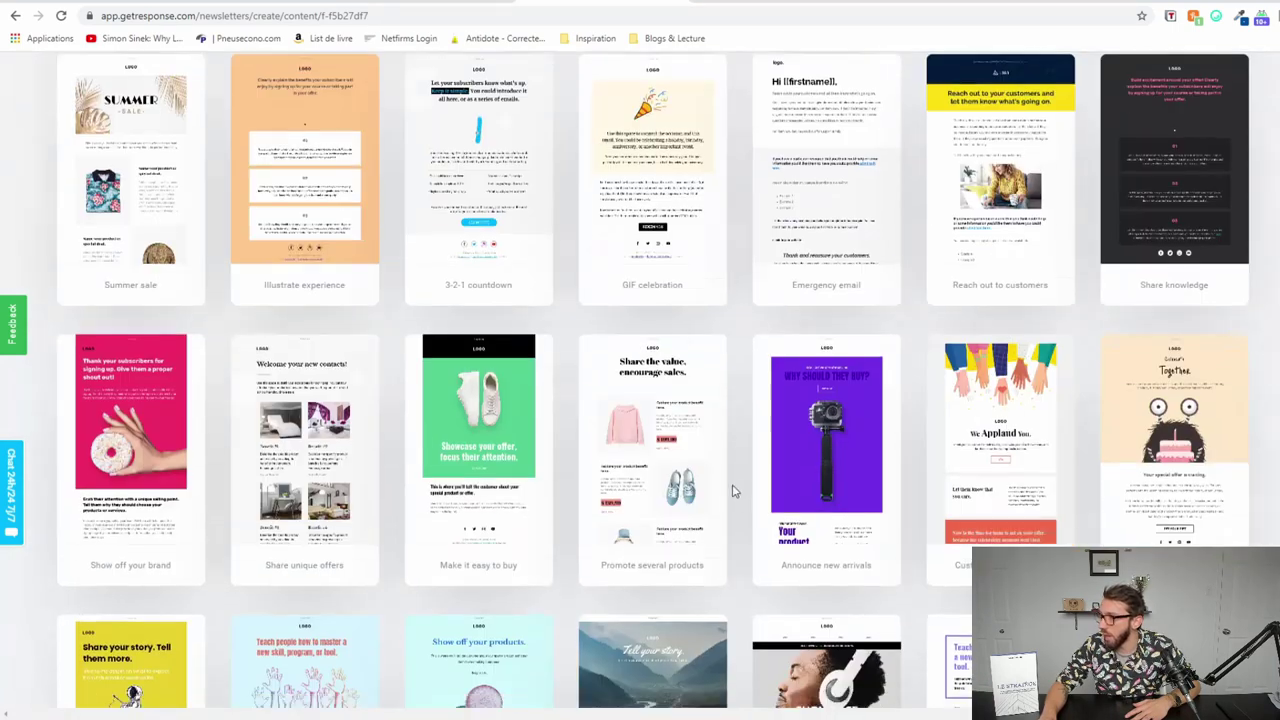
pyautogui.scroll(-6, 733, 491)
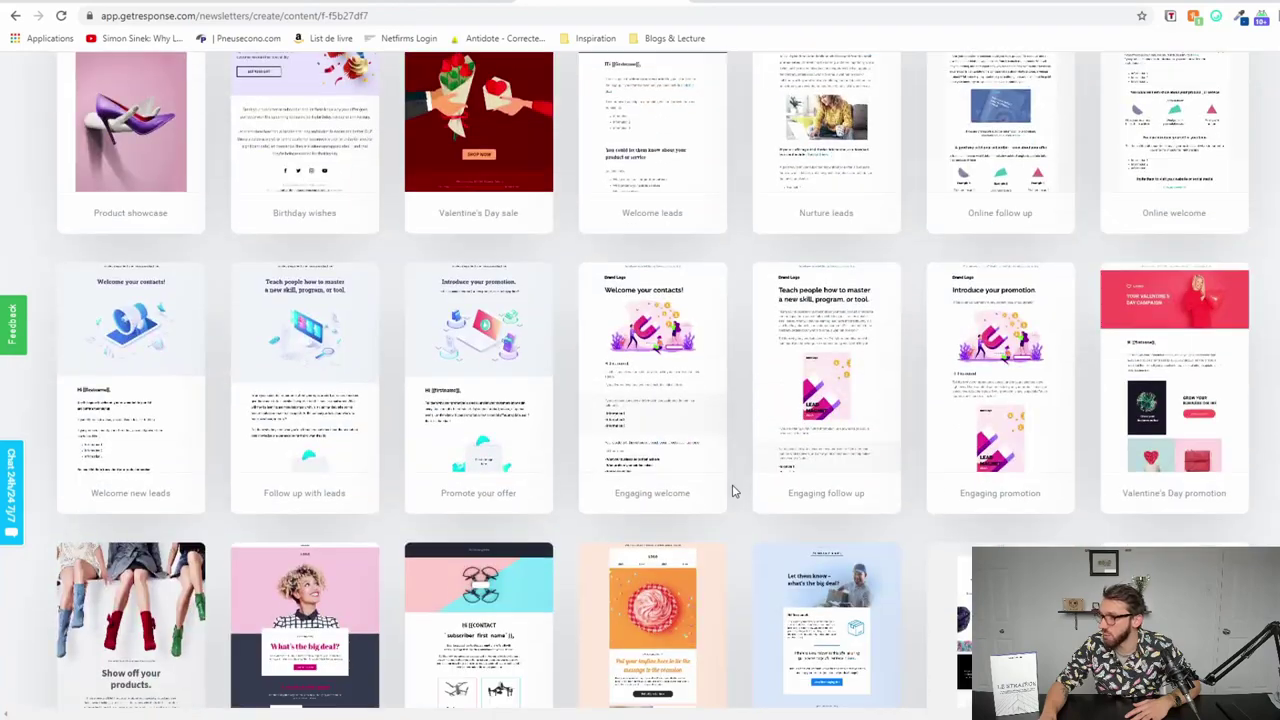
pyautogui.scroll(8, 733, 485)
pyautogui.scroll(15, 733, 478)
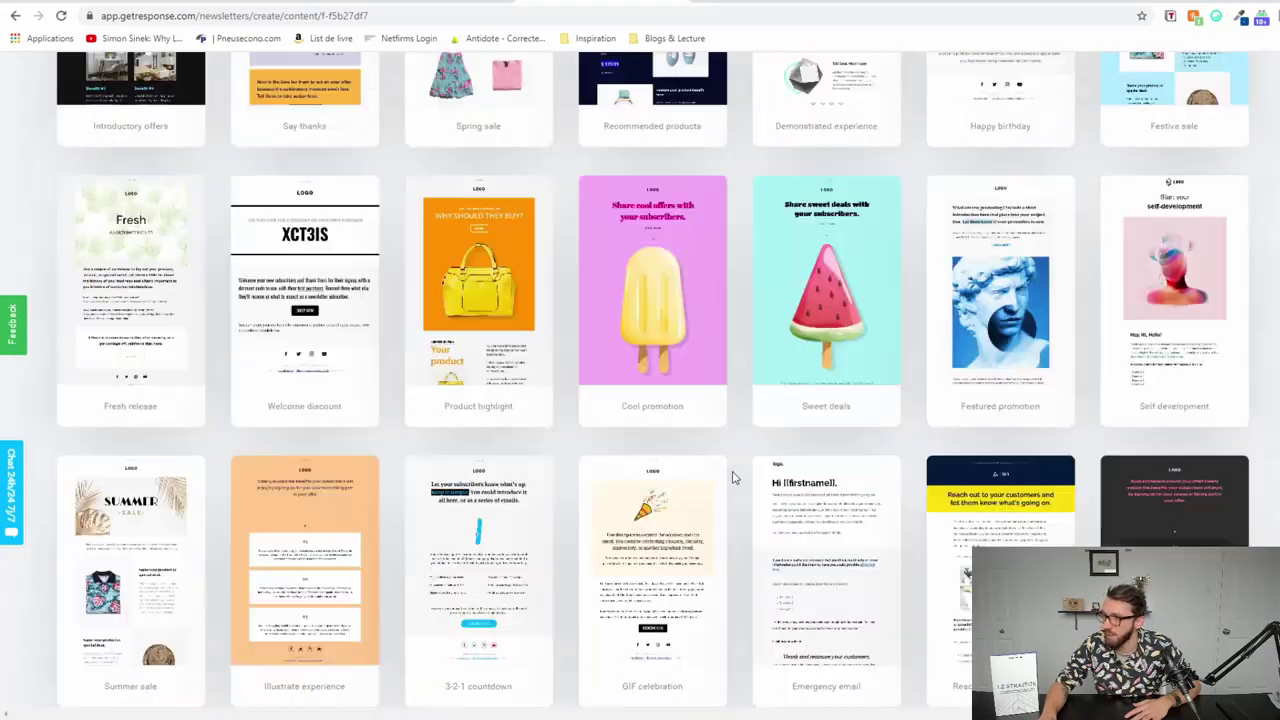
pyautogui.scroll(10, 733, 478)
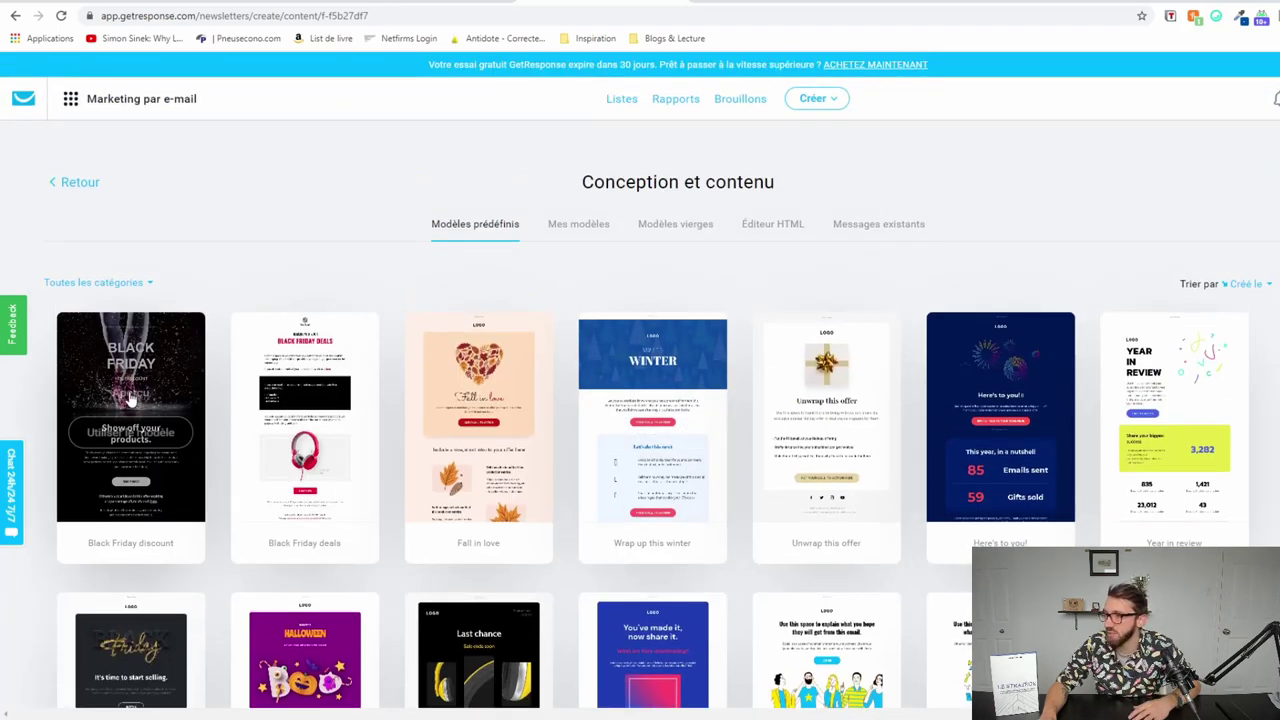
# Preview the Black Friday discount template in its desktop and mobile versions, and close the preview
pyautogui.moveTo(126, 436)
pyautogui.click(120, 400)
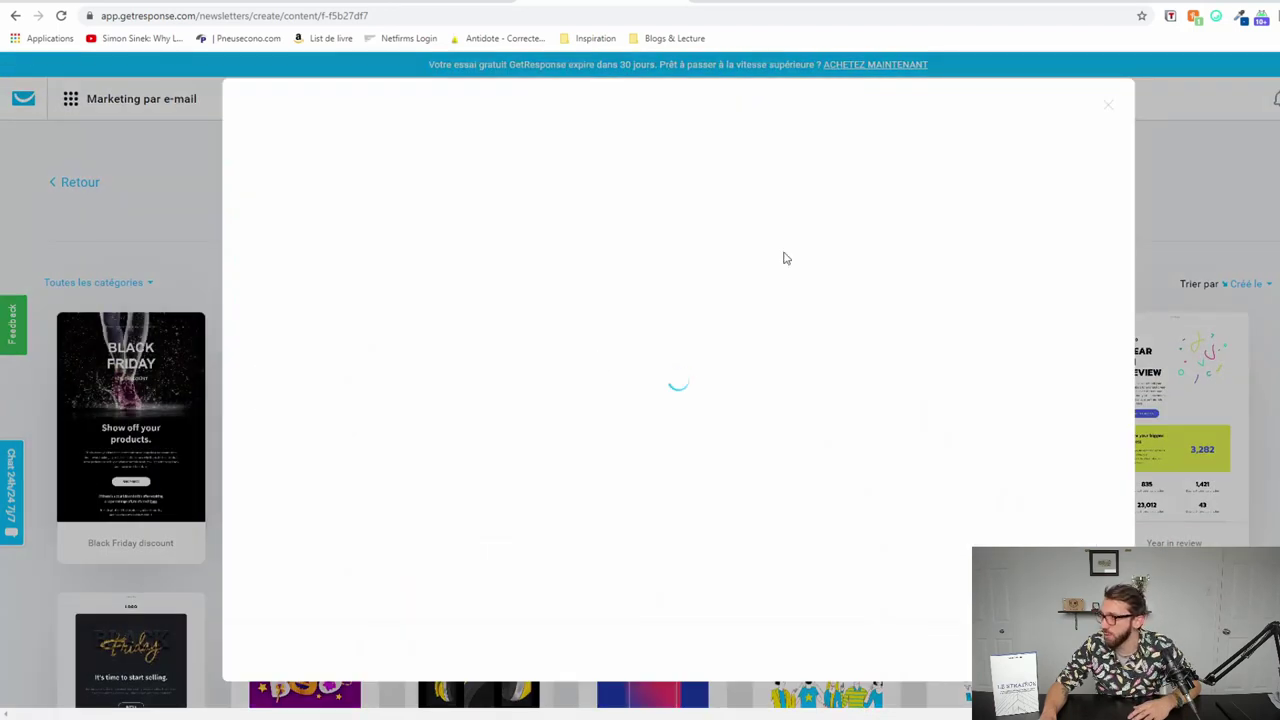
pyautogui.scroll(-10, 720, 360)
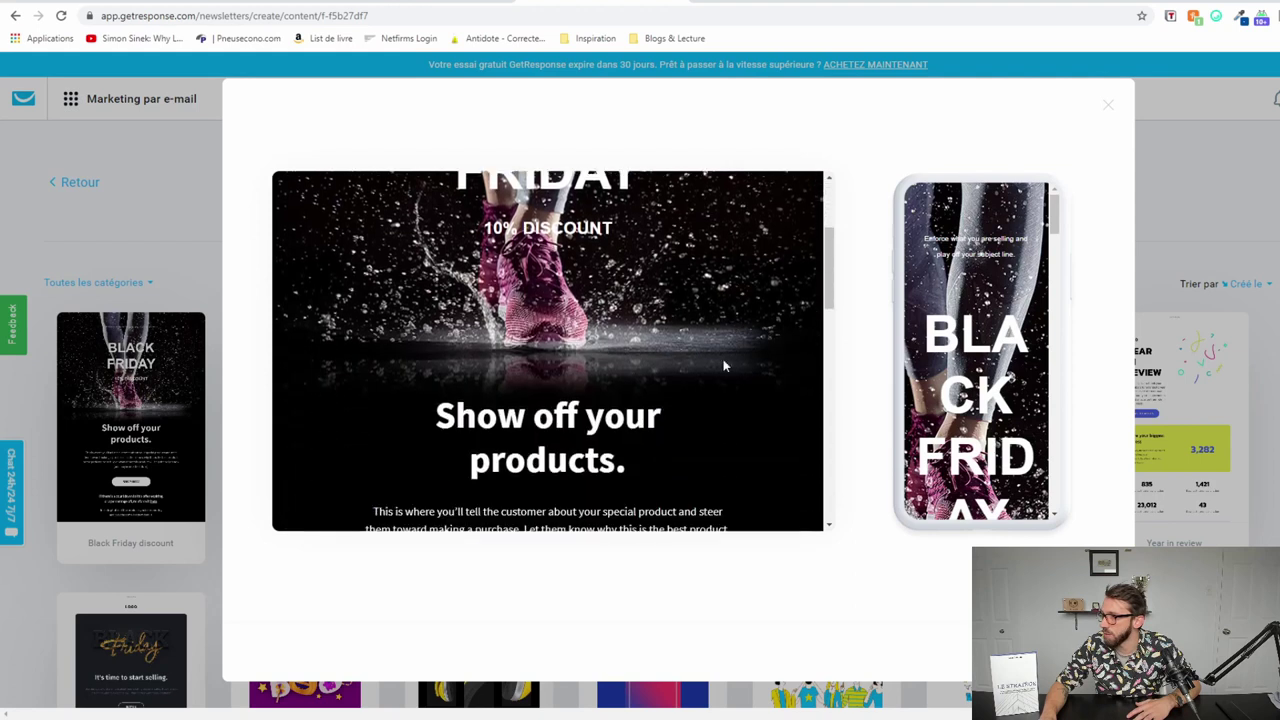
pyautogui.scroll(-2, 708, 363)
pyautogui.scroll(5, 730, 363)
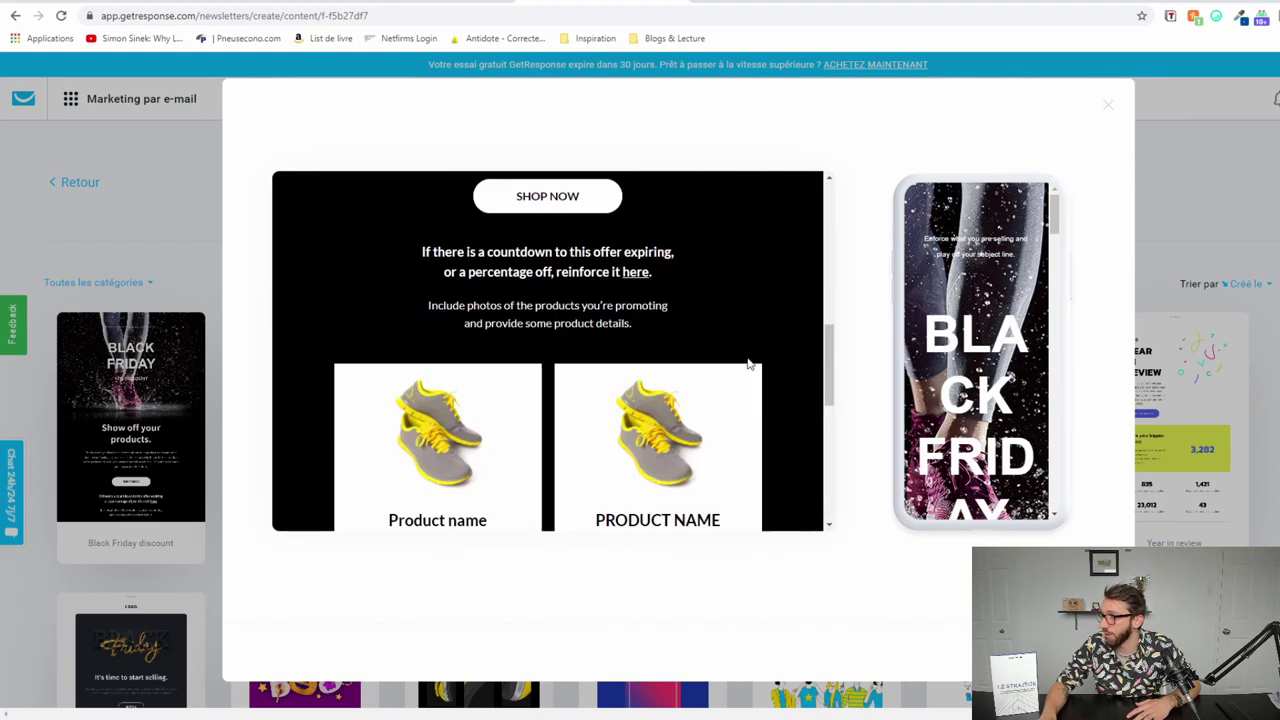
pyautogui.click(1106, 107)
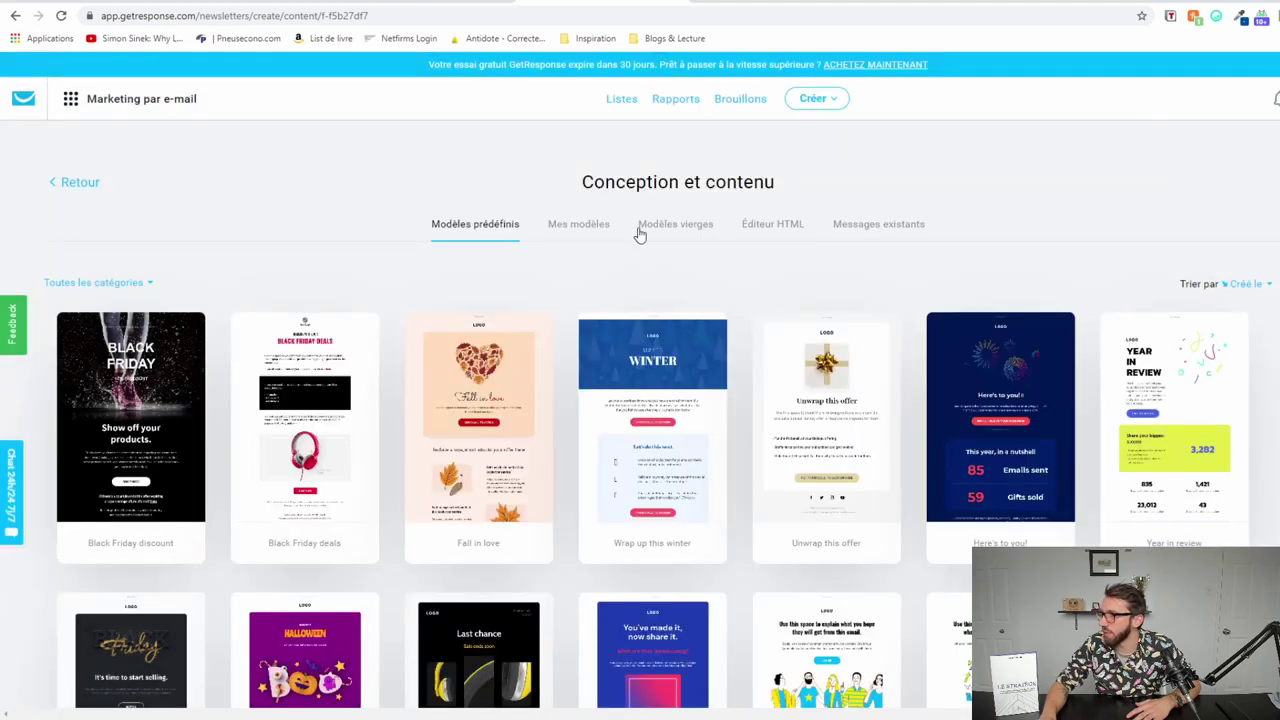
# Return to the newsletter settings without choosing a template and enable Perfect timing for the sending
pyautogui.click(81, 184)
pyautogui.scroll(-6, 600, 383)
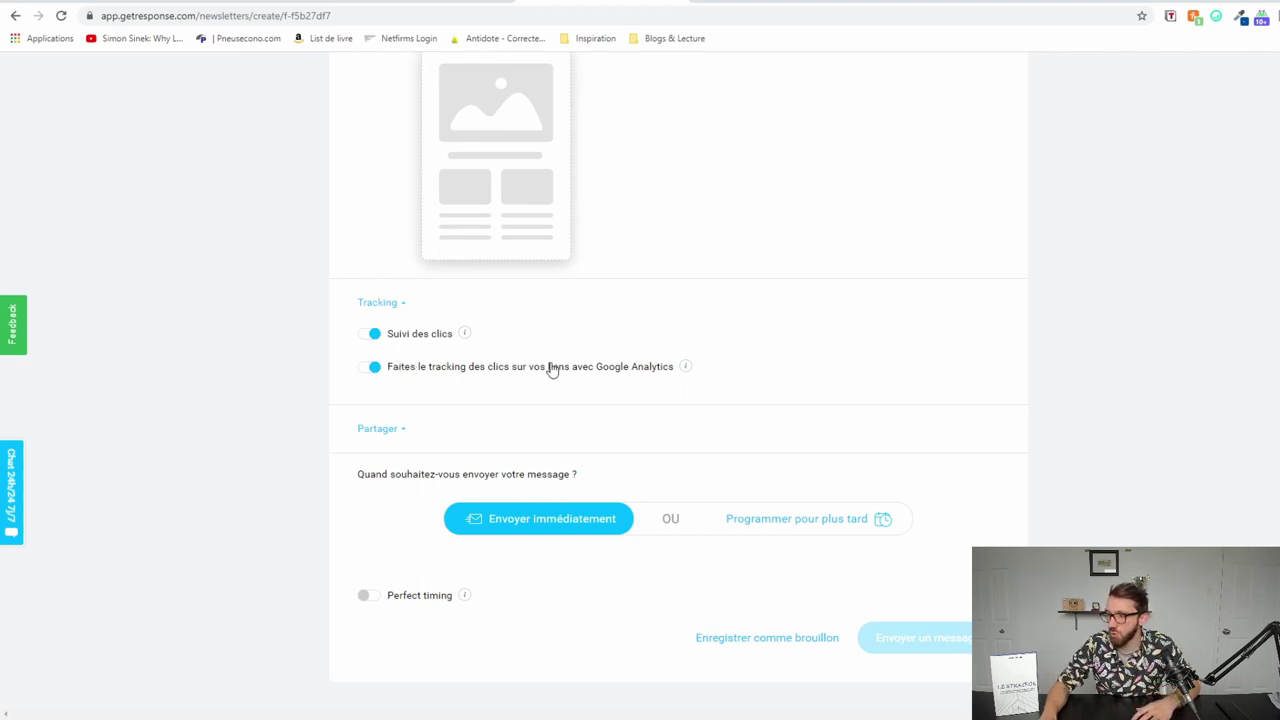
pyautogui.scroll(-1, 500, 450)
pyautogui.click(369, 525)
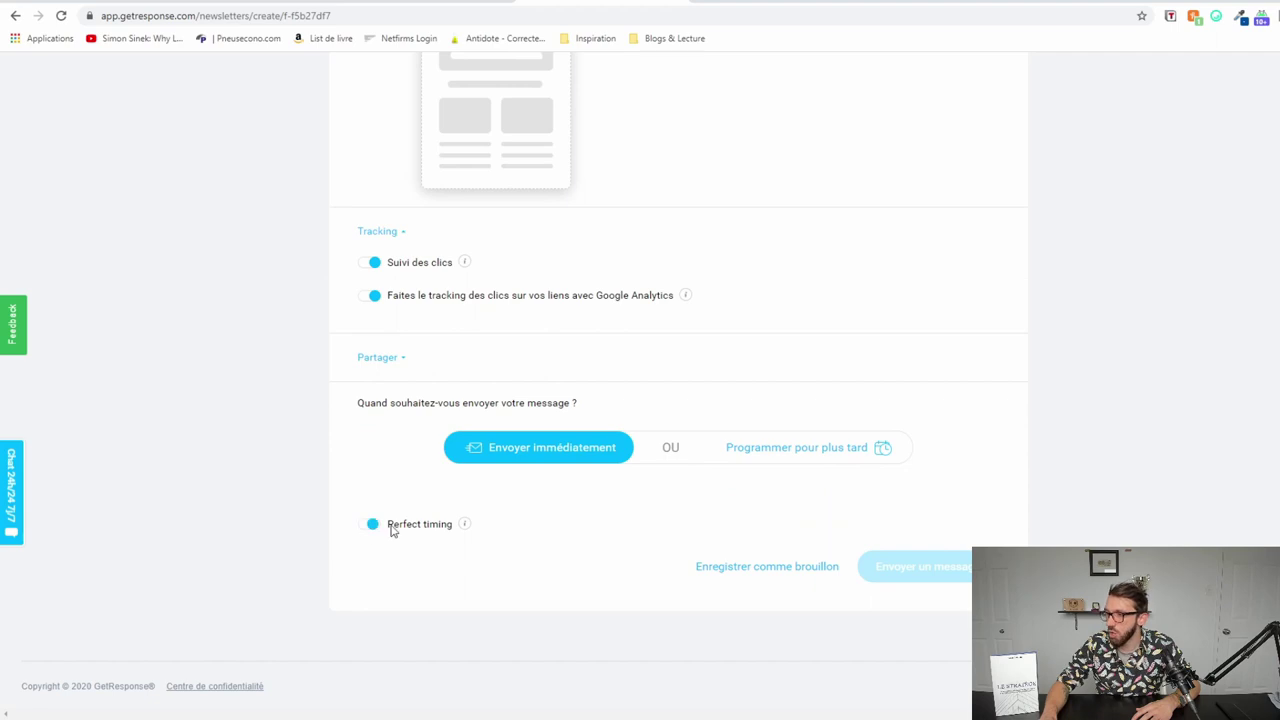
pyautogui.moveTo(464, 530)
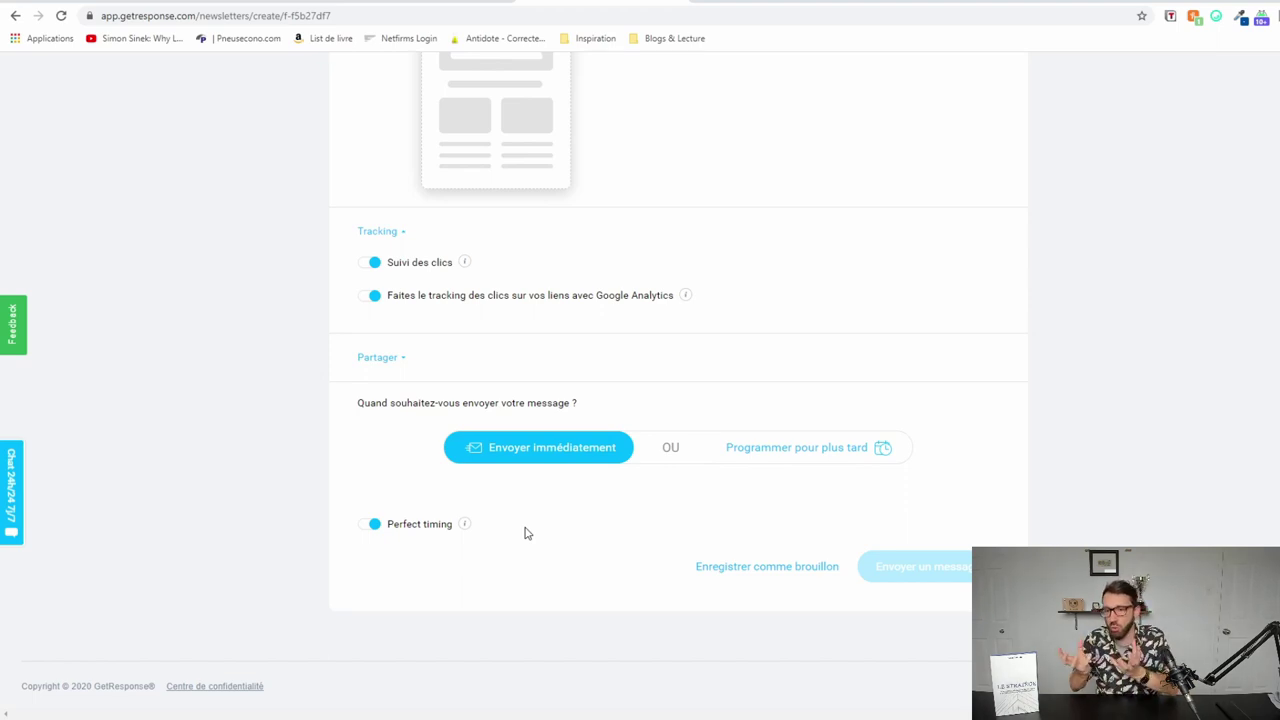
# Look over the newsletter's sender, subject, recipient and content settings, and go to the Automatisation section
pyautogui.scroll(10, 585, 408)
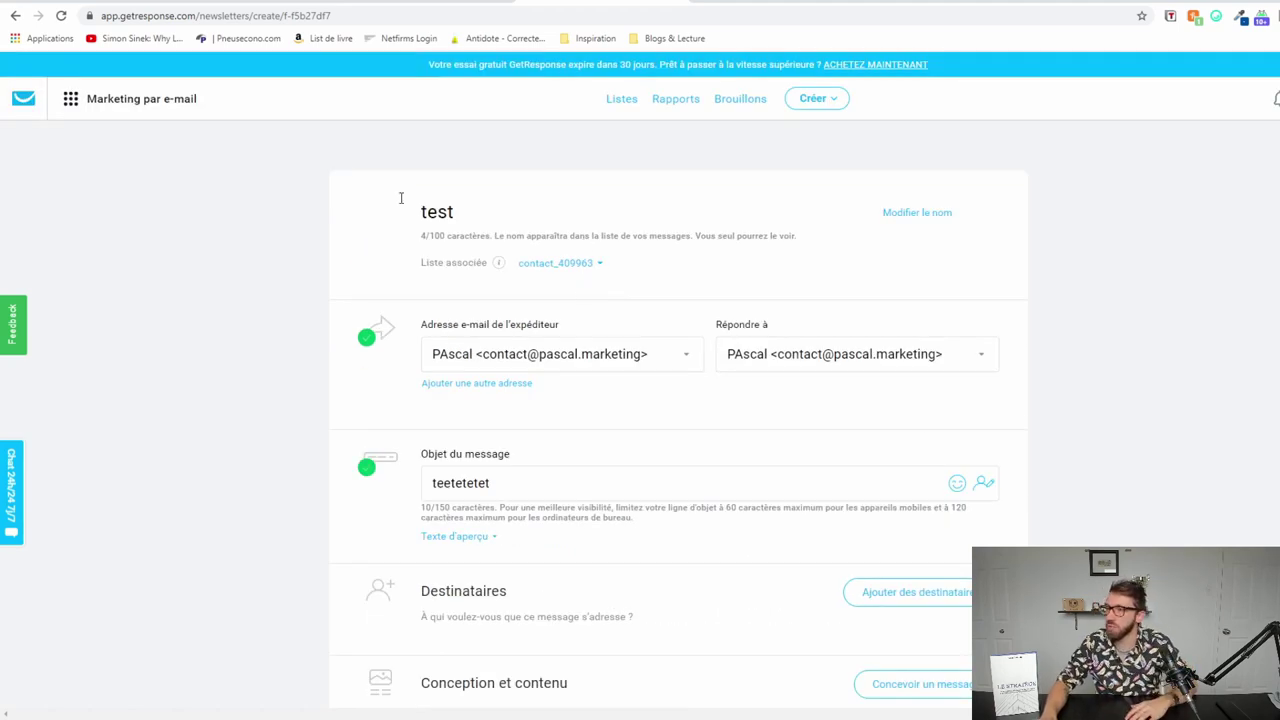
pyautogui.scroll(-4, 1083, 466)
pyautogui.scroll(4, 466, 594)
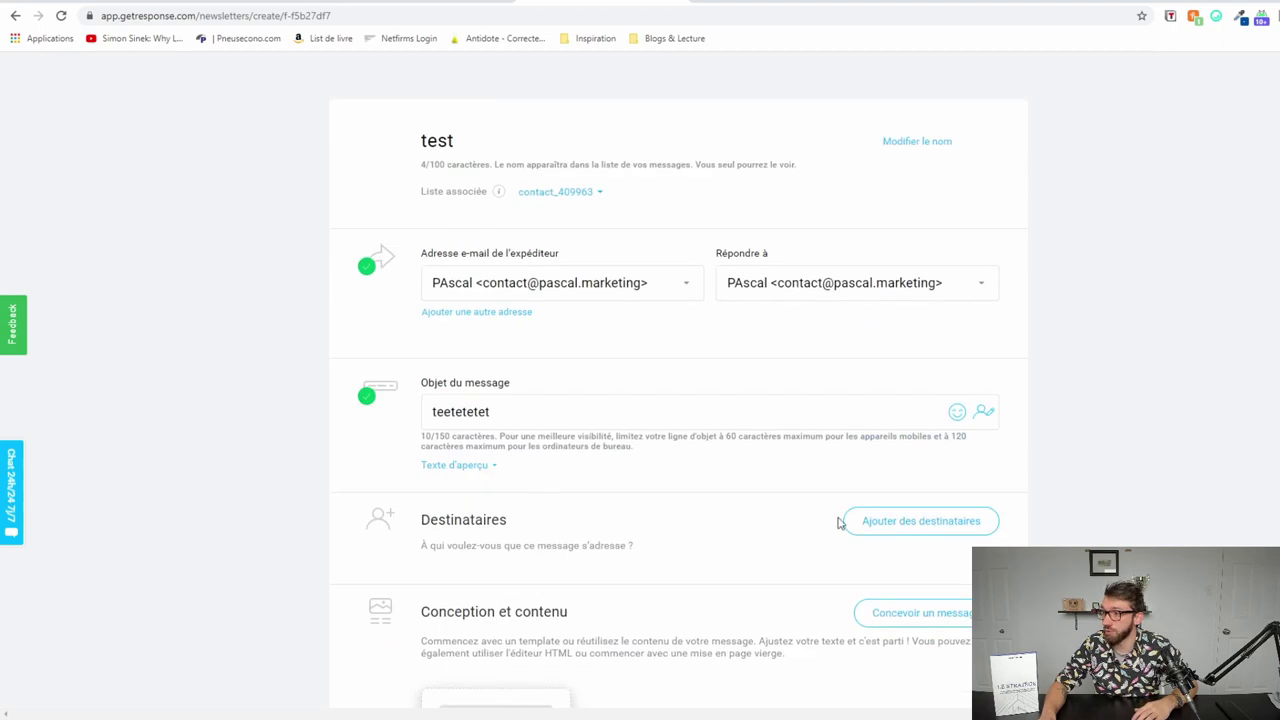
pyautogui.scroll(-8, 595, 400)
pyautogui.scroll(9, 451, 380)
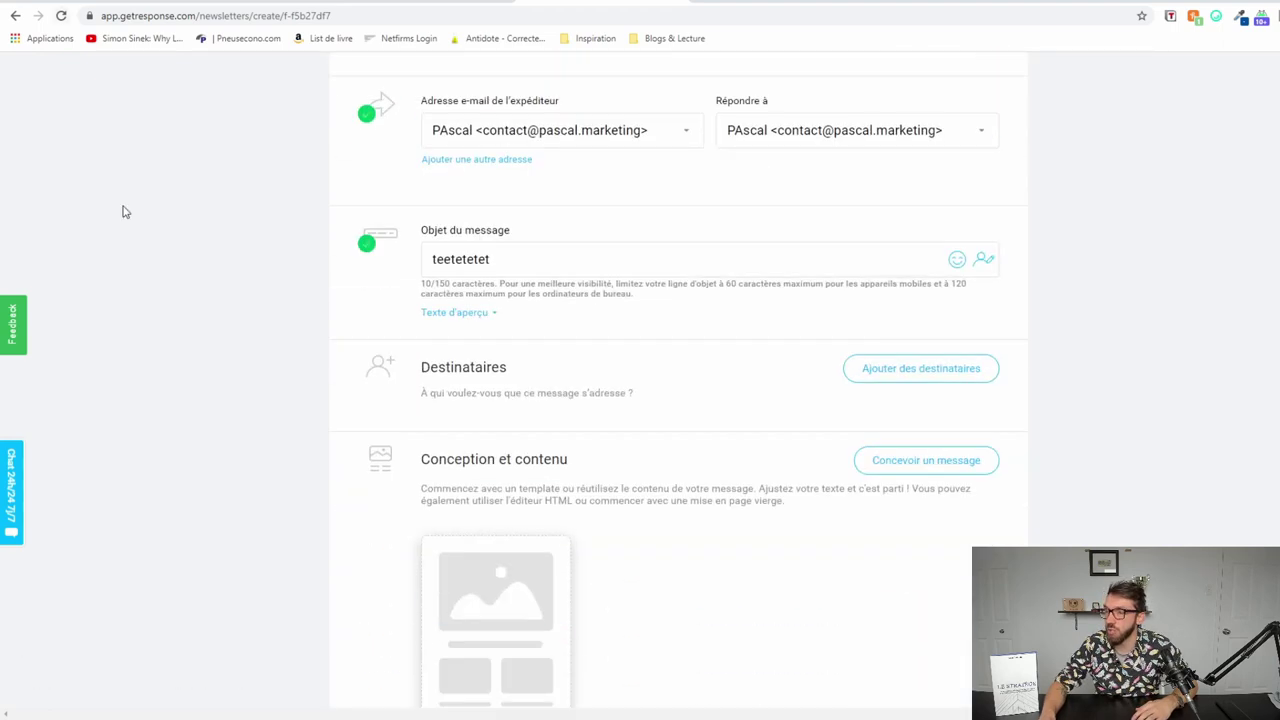
pyautogui.click(73, 102)
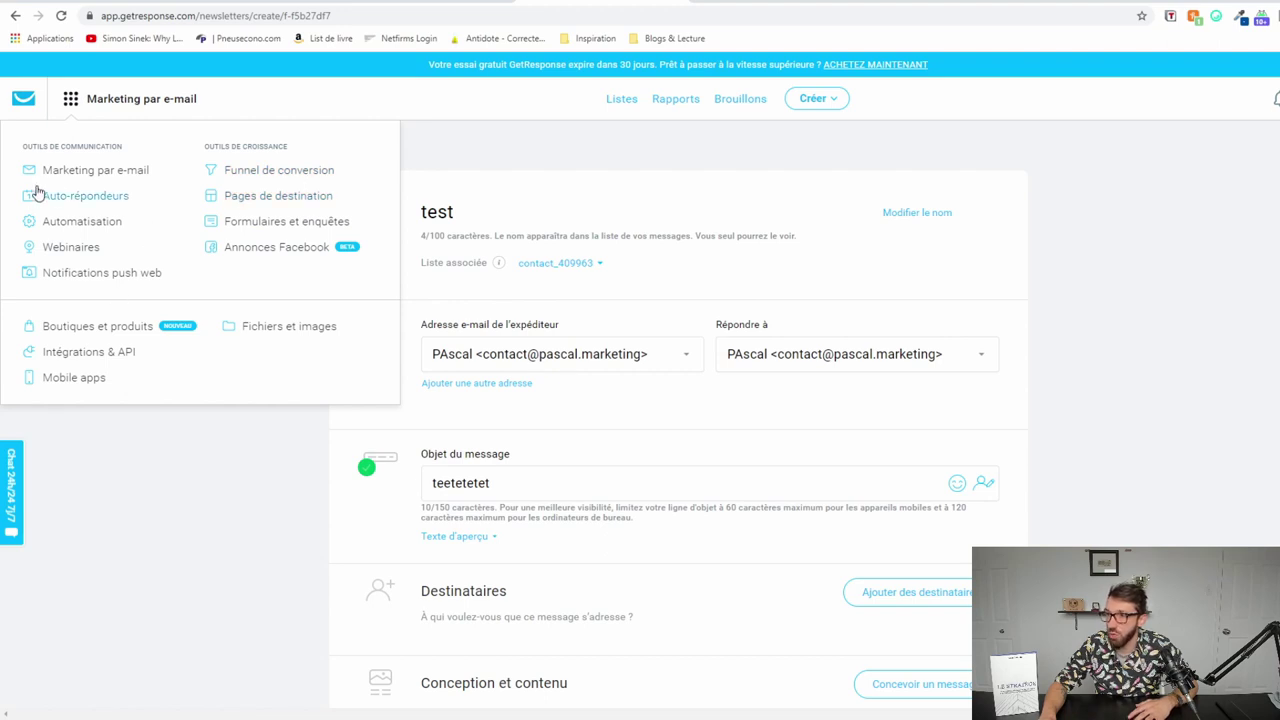
pyautogui.click(70, 221)
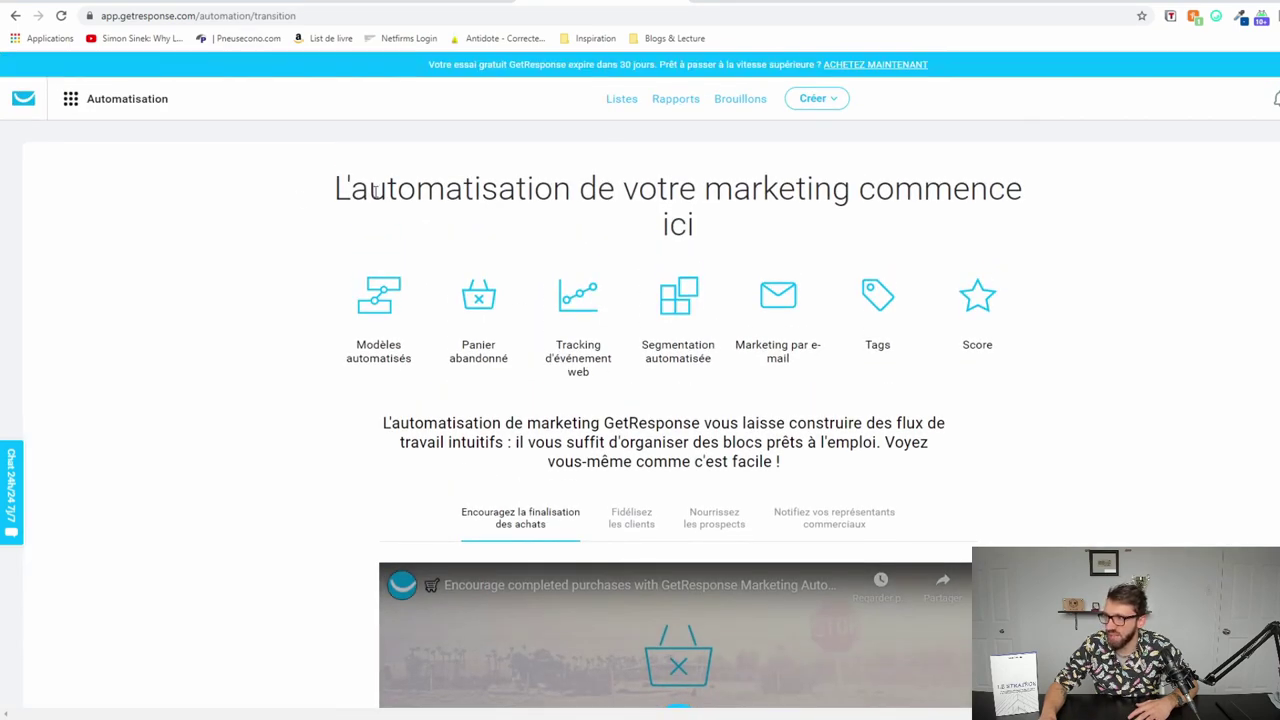
# Review the marketing automation features, including abandoned cart and automated segmentation, and the overview of conditions, actions and filters
pyautogui.moveTo(376, 190); pyautogui.dragTo(1077, 214)
pyautogui.click(828, 197)
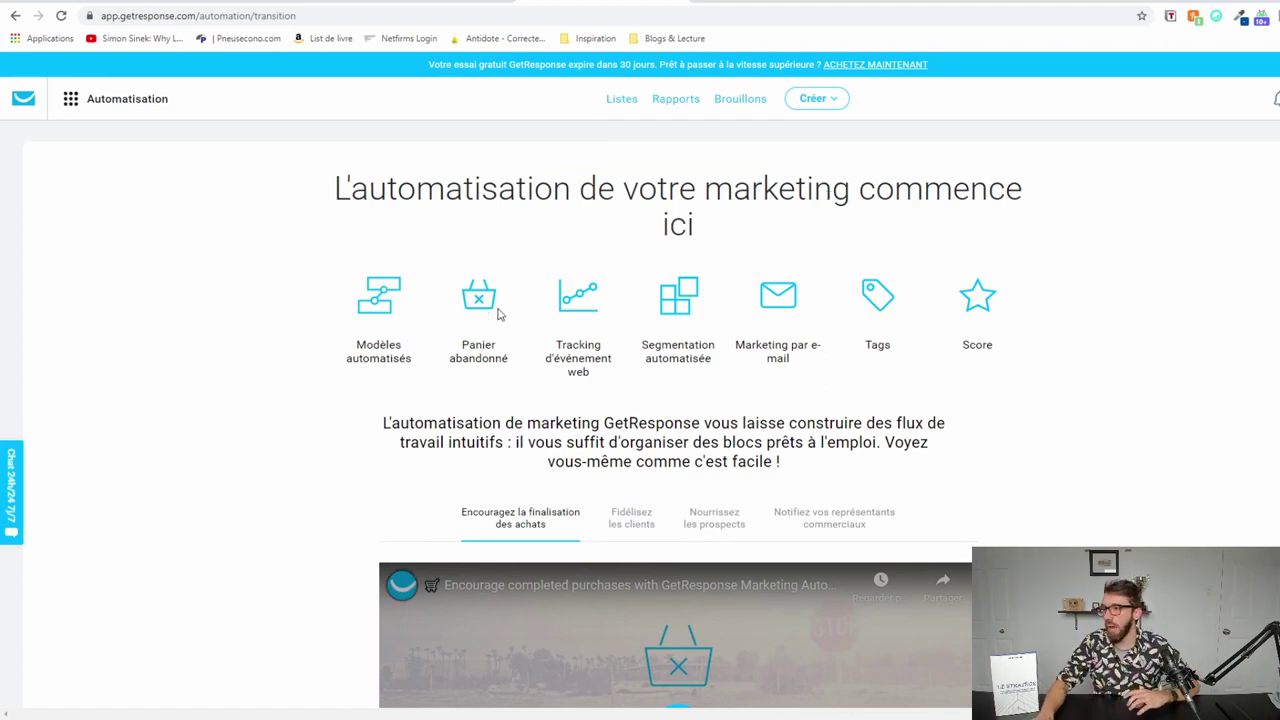
pyautogui.moveTo(456, 268); pyautogui.dragTo(512, 372)
pyautogui.click(512, 372)
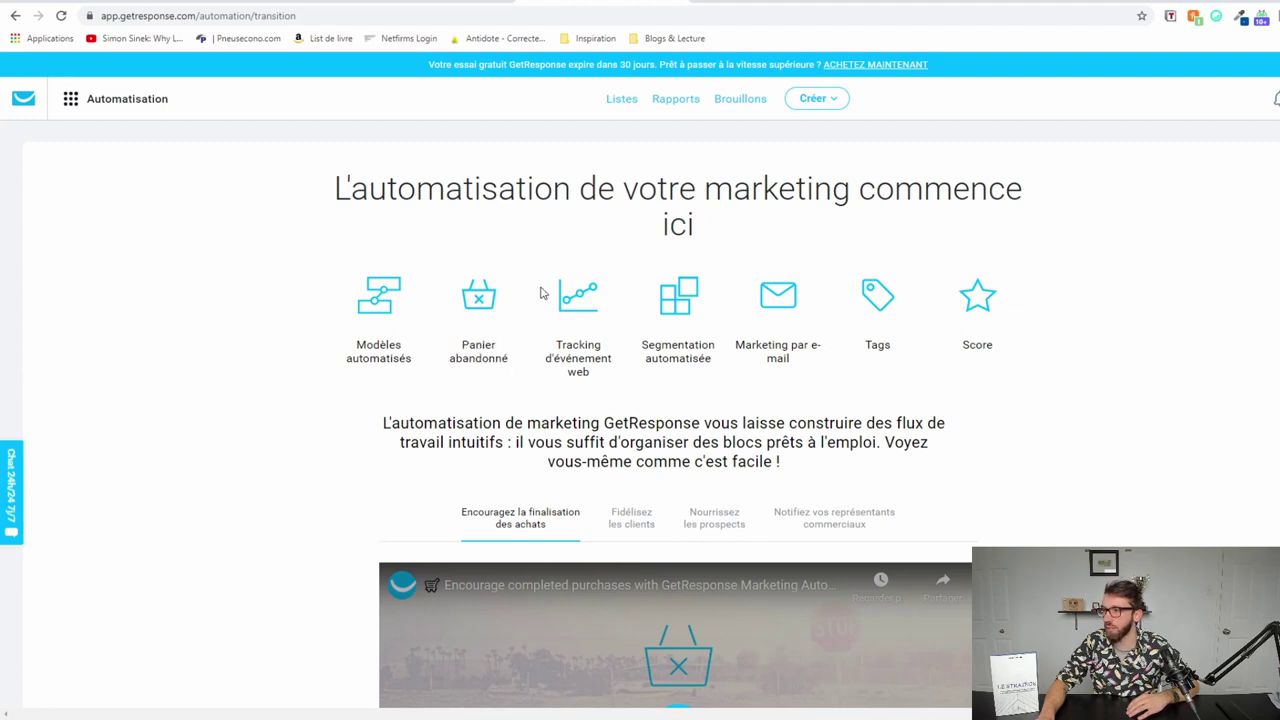
pyautogui.moveTo(561, 312); pyautogui.dragTo(717, 358)
pyautogui.click(603, 377)
pyautogui.scroll(-2, 717, 358)
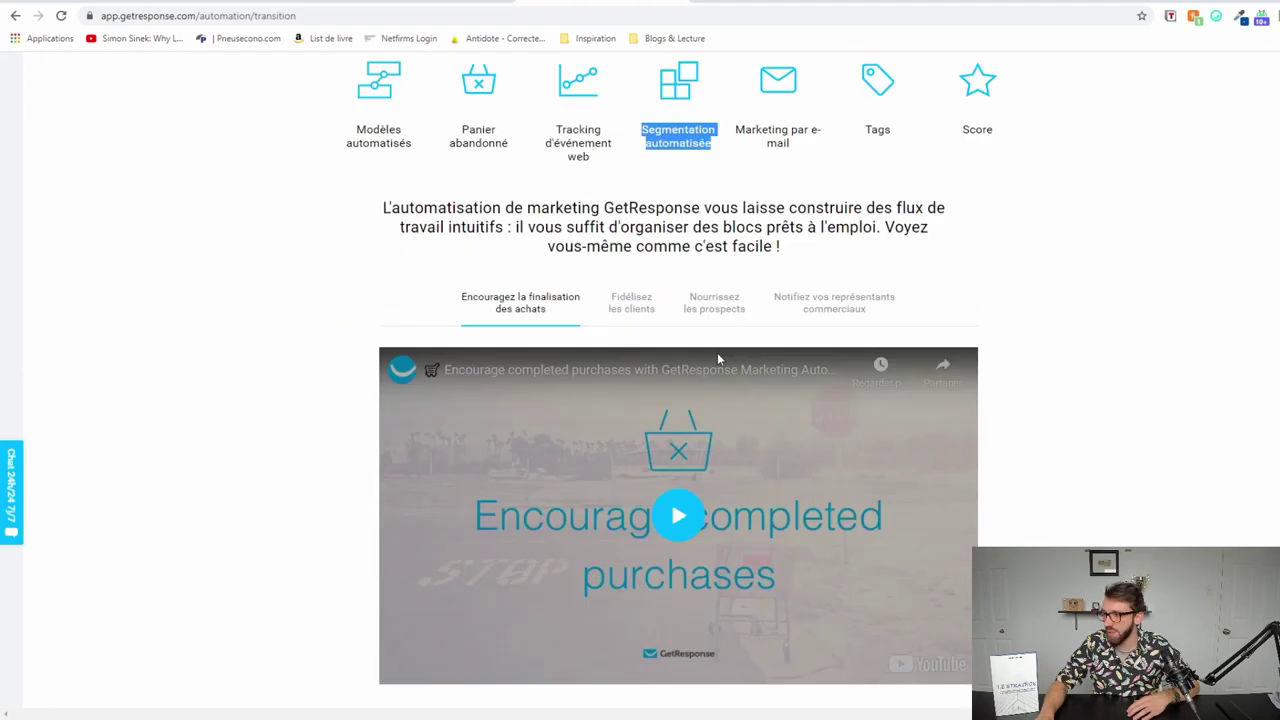
pyautogui.scroll(-5, 723, 391)
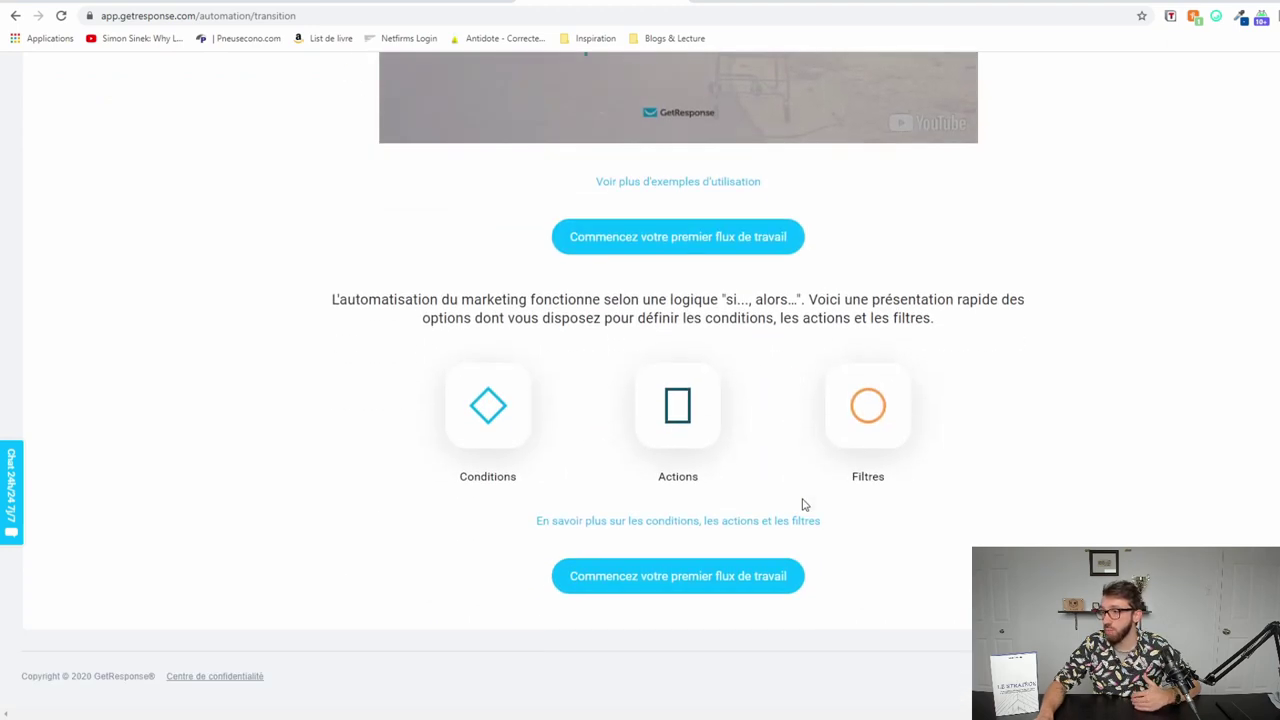
# View the "Fidélisez les clients" and "Nourrissez les prospects" automation use cases, and start a first workflow
pyautogui.scroll(8, 800, 505)
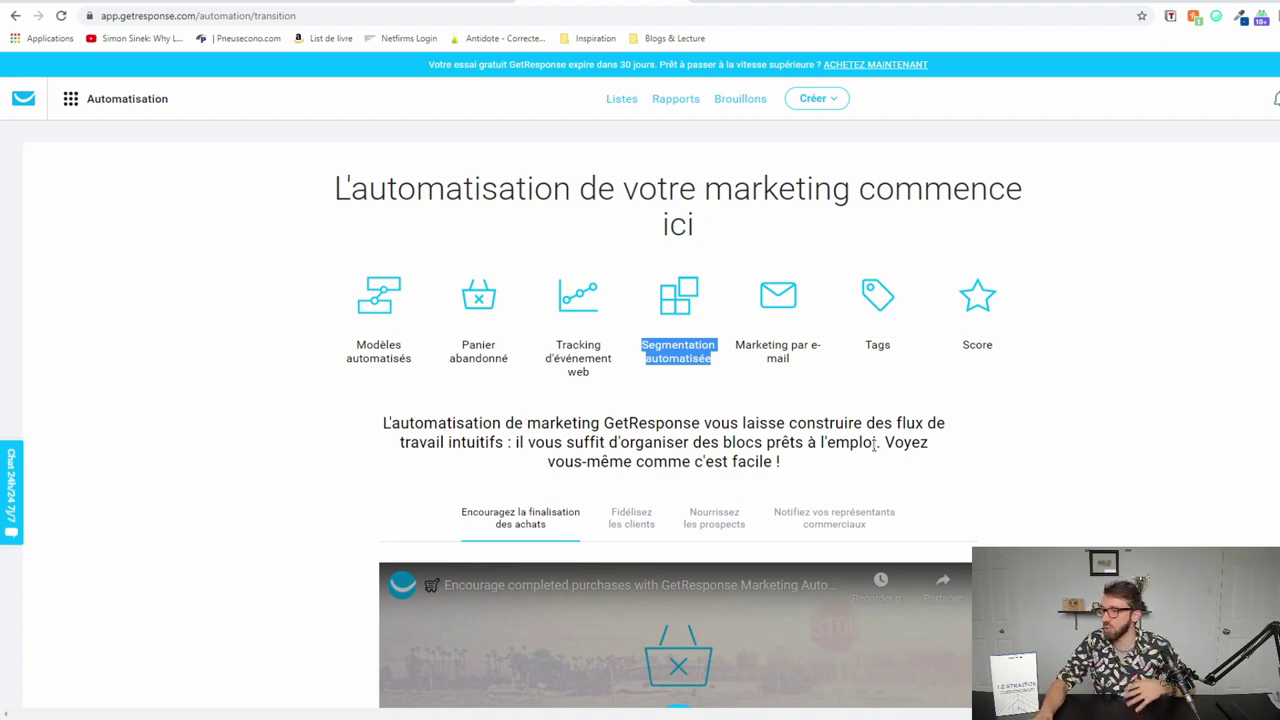
pyautogui.click(640, 517)
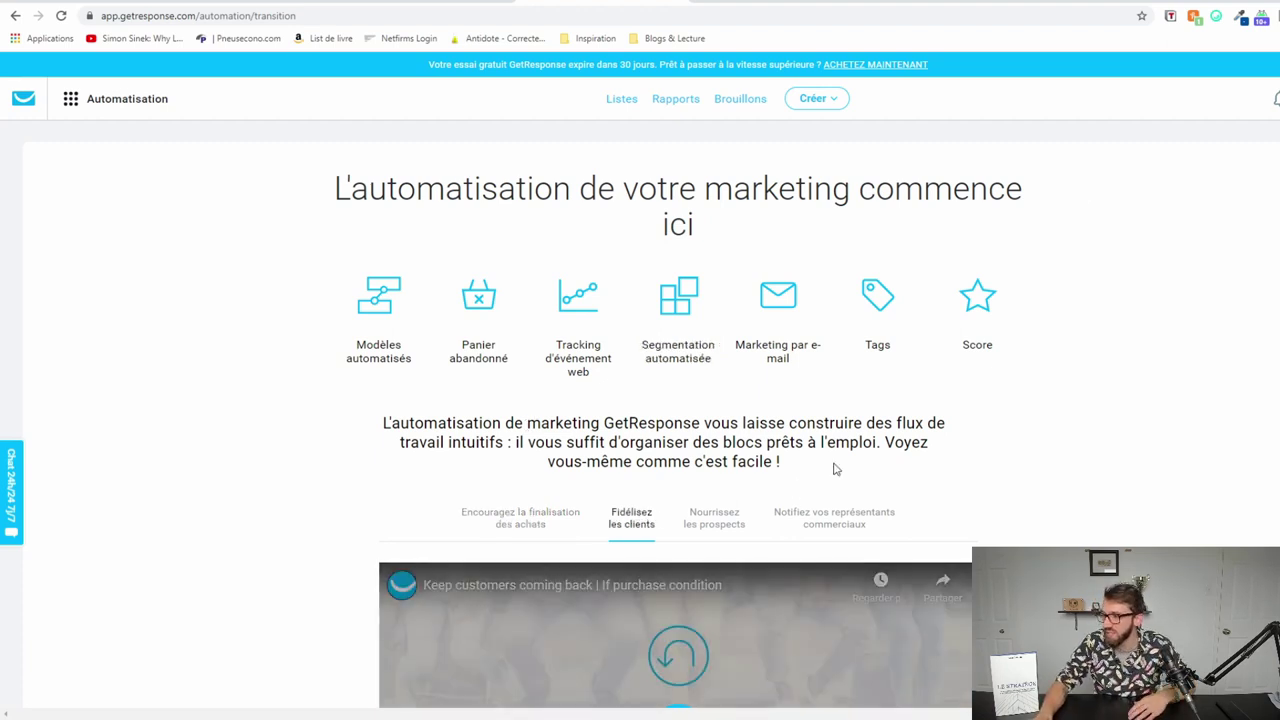
pyautogui.click(726, 521)
pyautogui.scroll(-8, 950, 415)
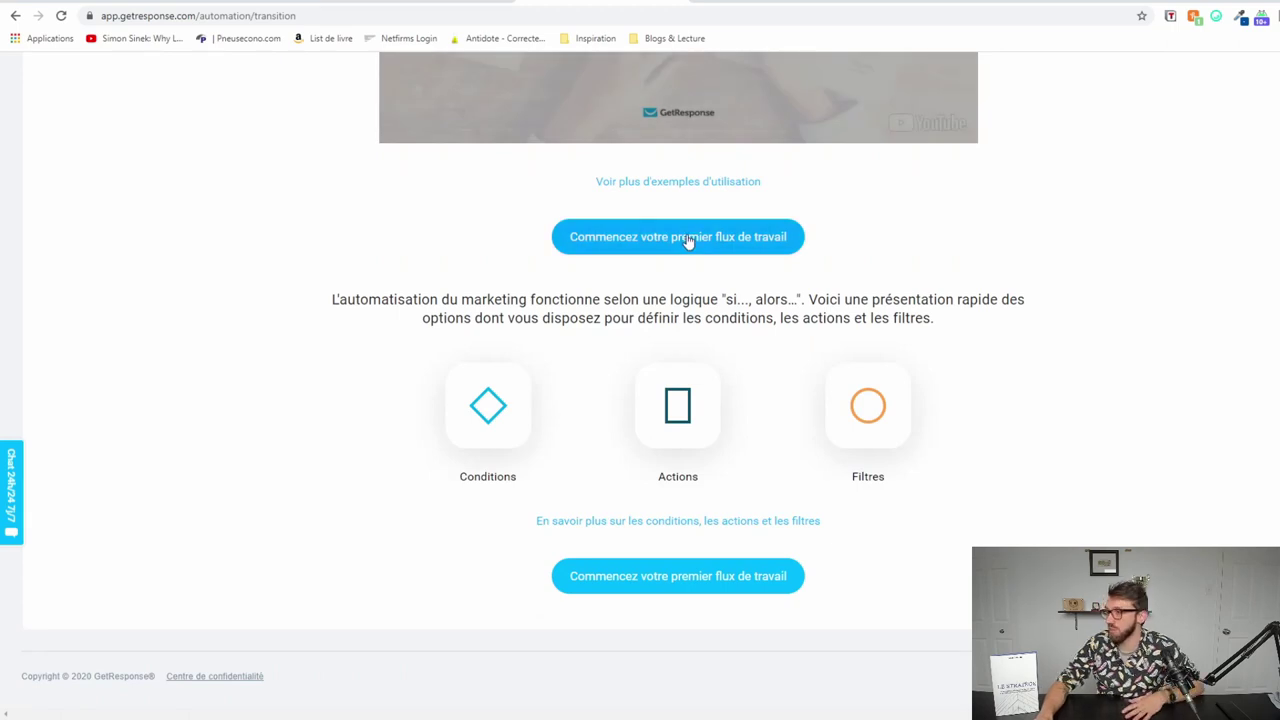
pyautogui.click(688, 241)
# Examine the range of automation workflow templates, including the webinar, welcome, retargeting, course and affiliate models
pyautogui.scroll(-7, 1037, 279)
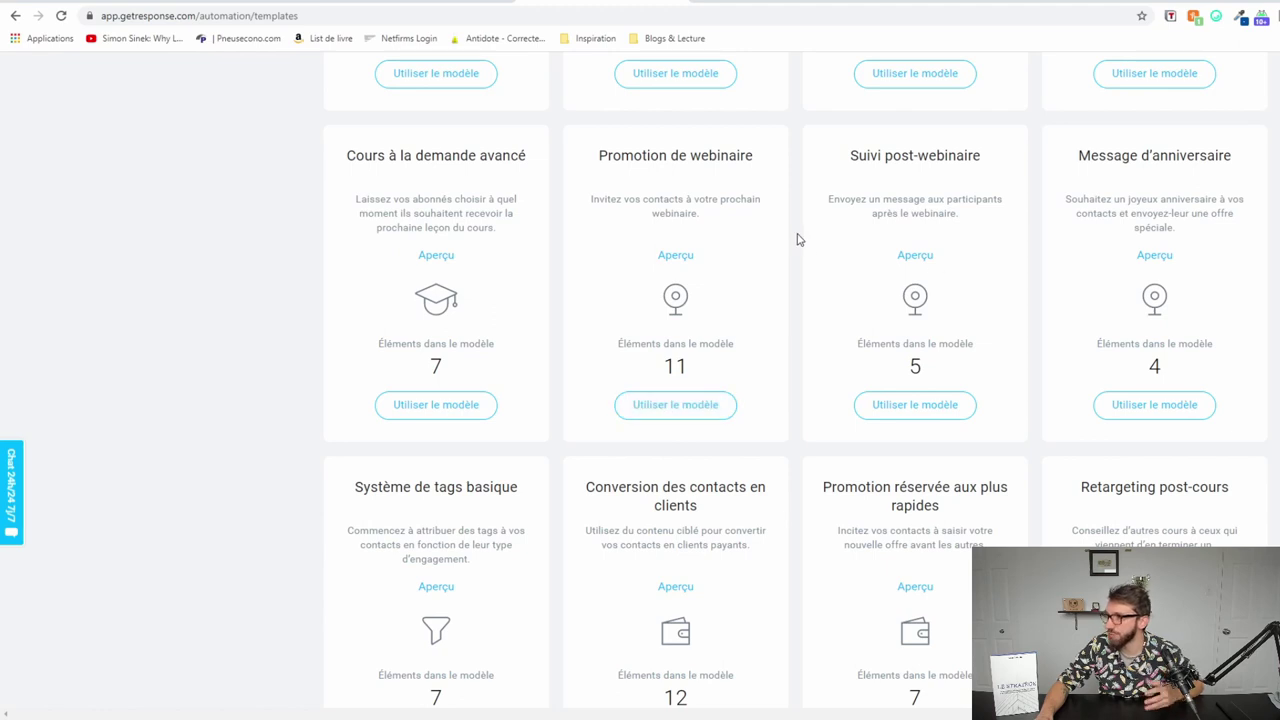
pyautogui.scroll(-5, 799, 240)
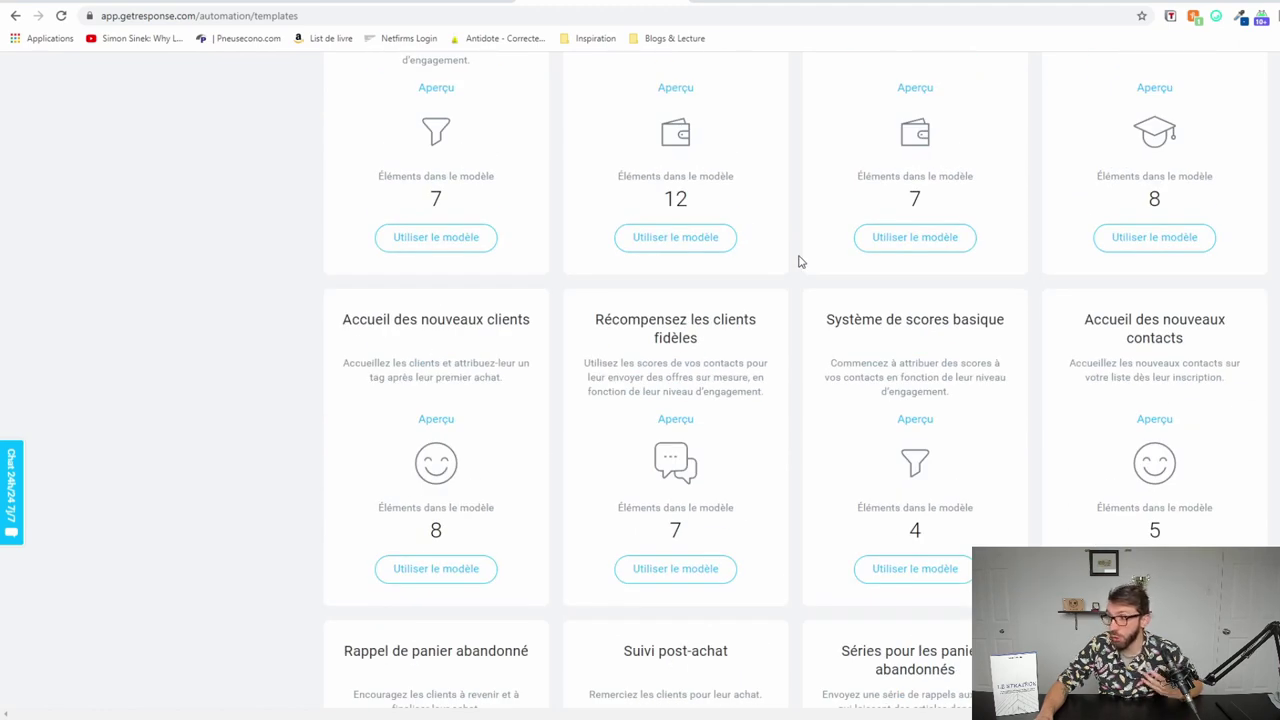
pyautogui.scroll(-10, 799, 261)
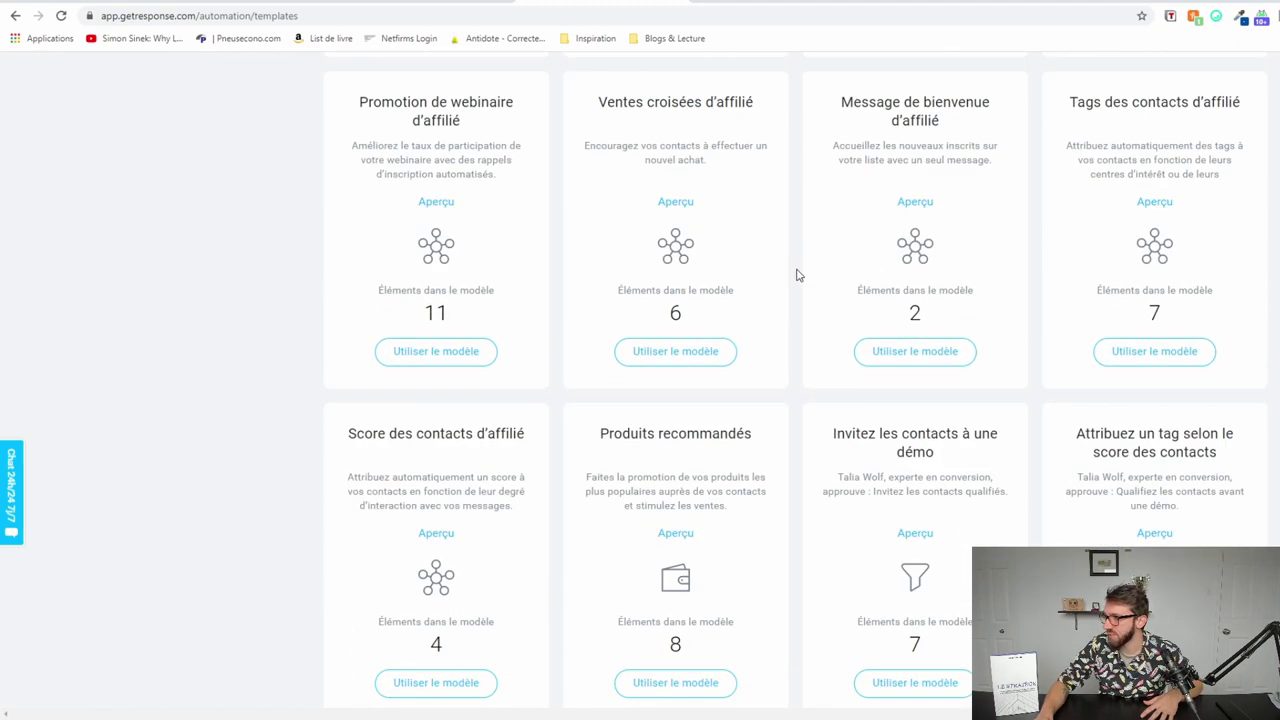
pyautogui.scroll(10, 770, 391)
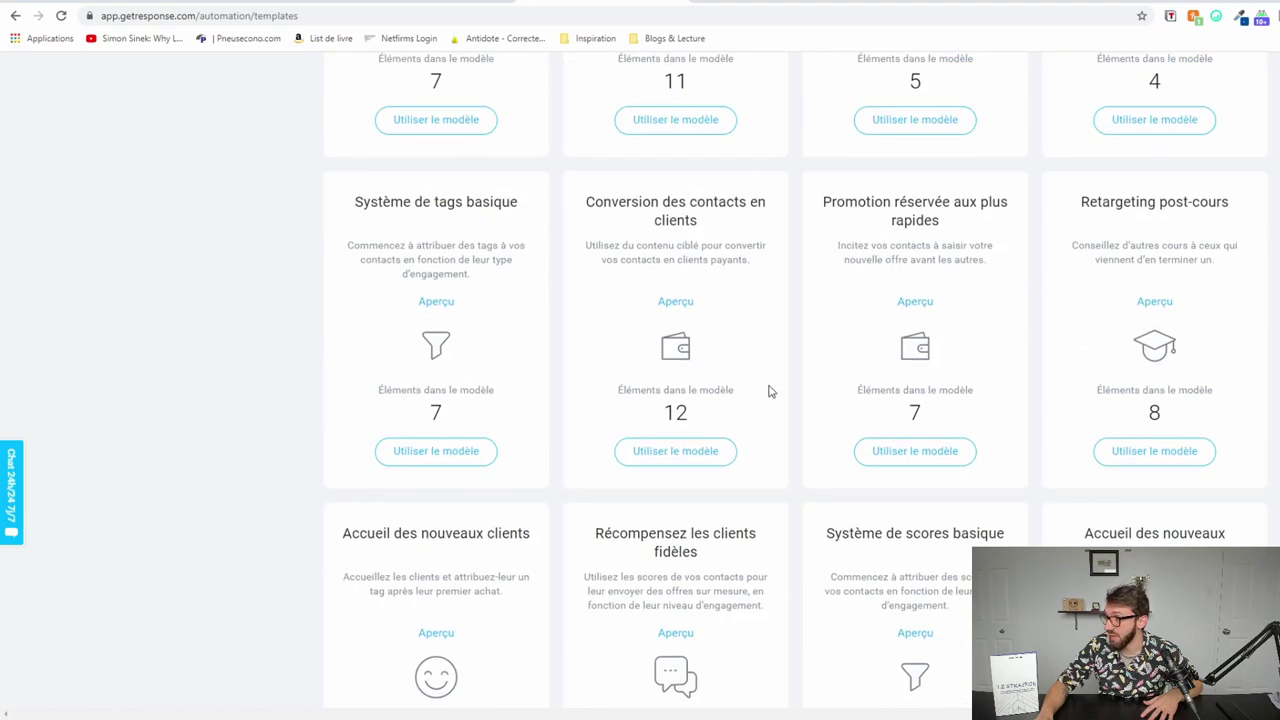
pyautogui.scroll(10, 770, 391)
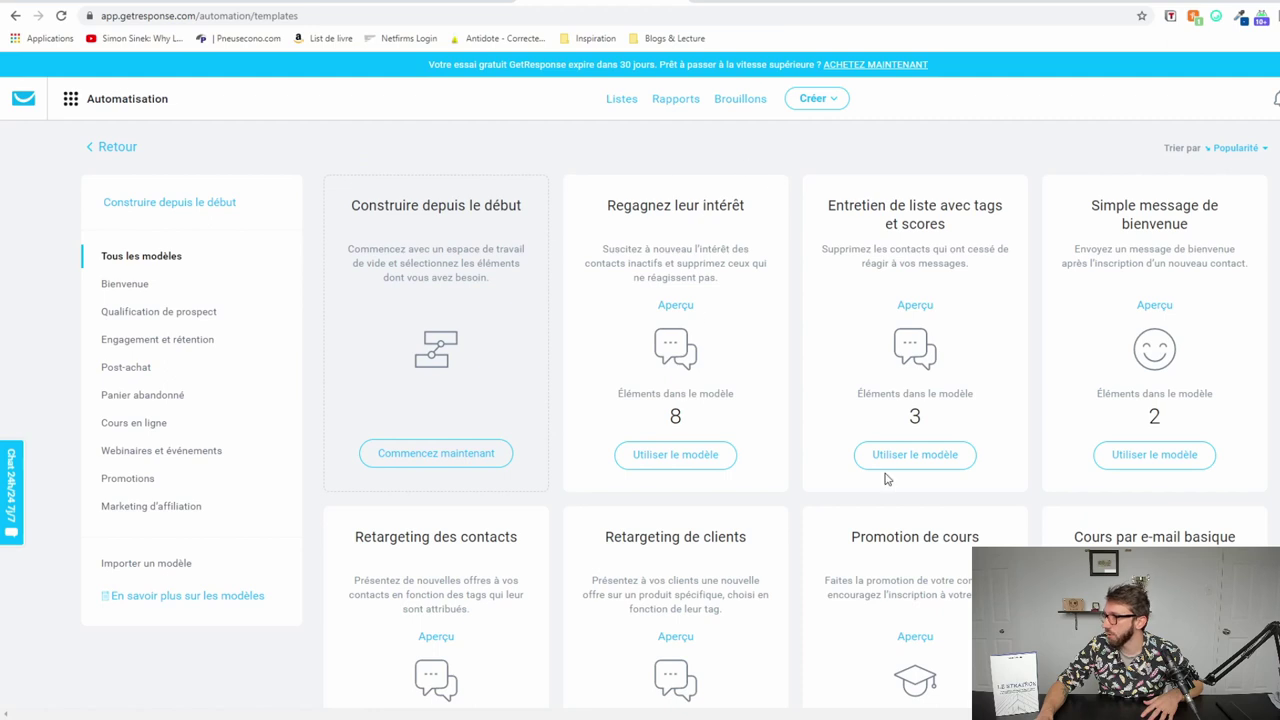
pyautogui.scroll(-2, 1029, 406)
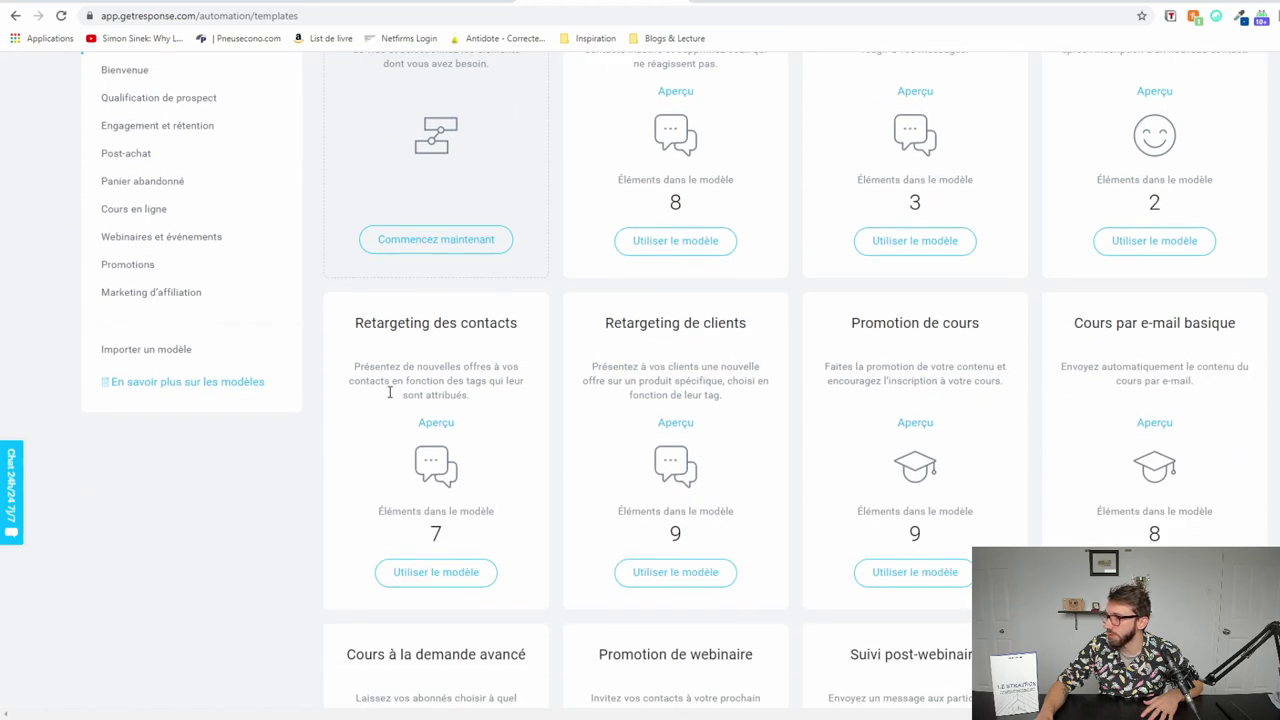
pyautogui.scroll(2, 1125, 300)
pyautogui.scroll(-2, 1140, 400)
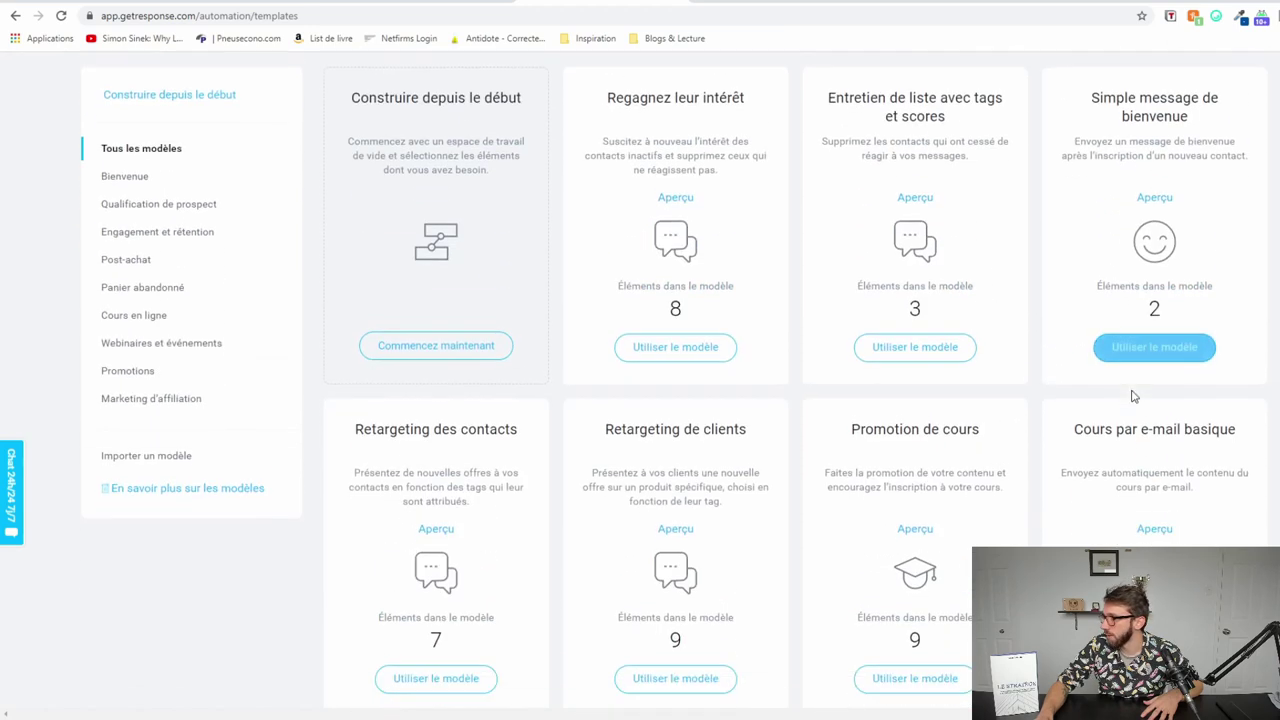
# Use the "Cours par e-mail basique" template to create a workflow, and look over its chain of tag, wait and message elements
pyautogui.click(1143, 508)
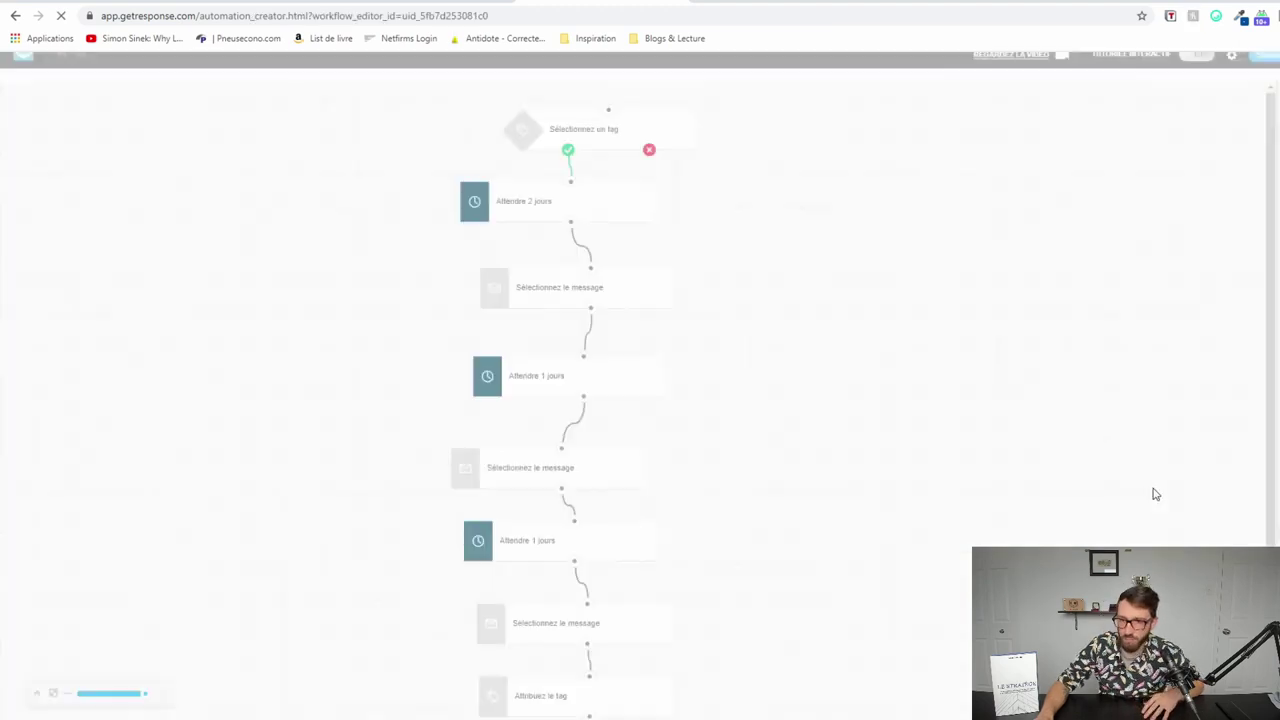
pyautogui.scroll(-1, 849, 235)
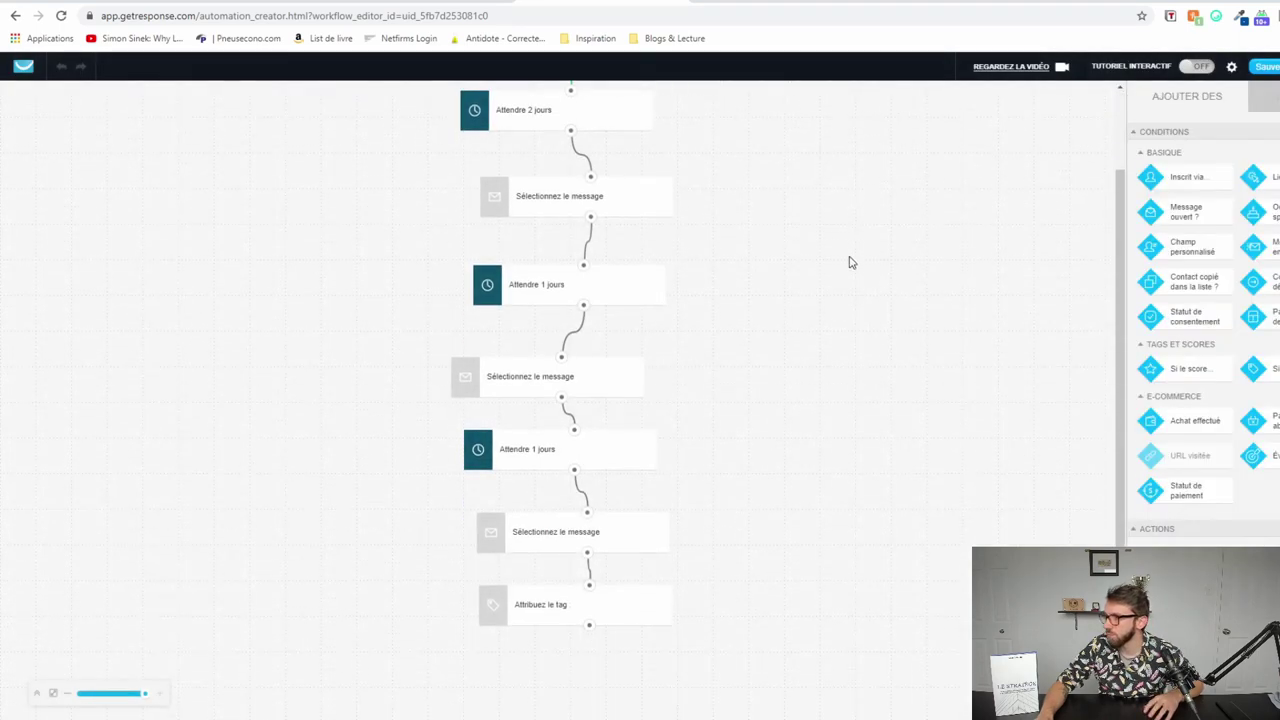
pyautogui.scroll(1, 840, 324)
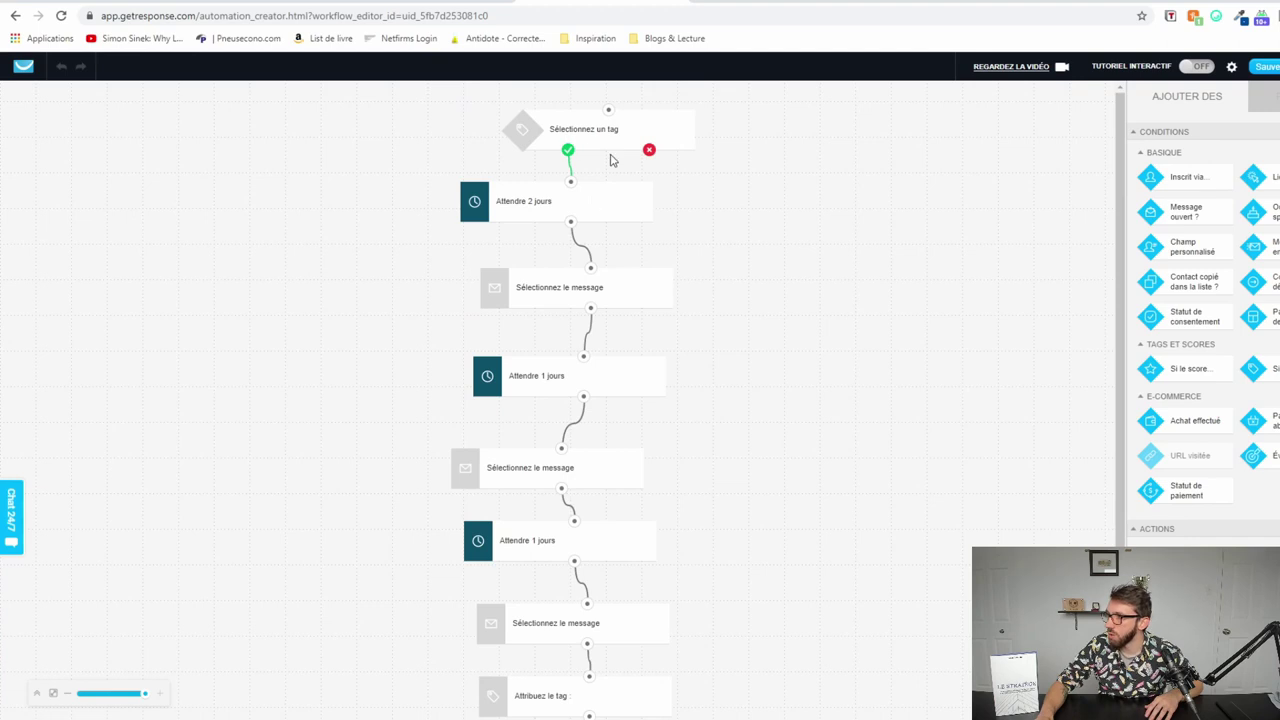
pyautogui.scroll(-1, 595, 392)
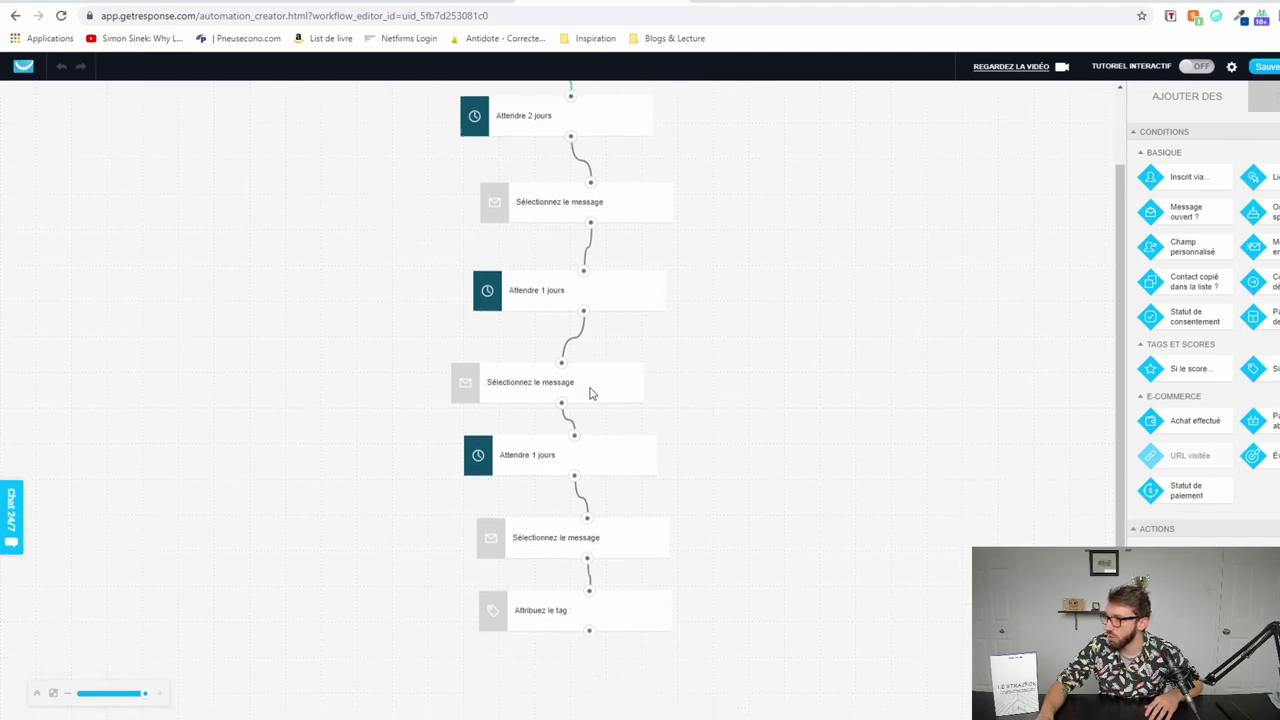